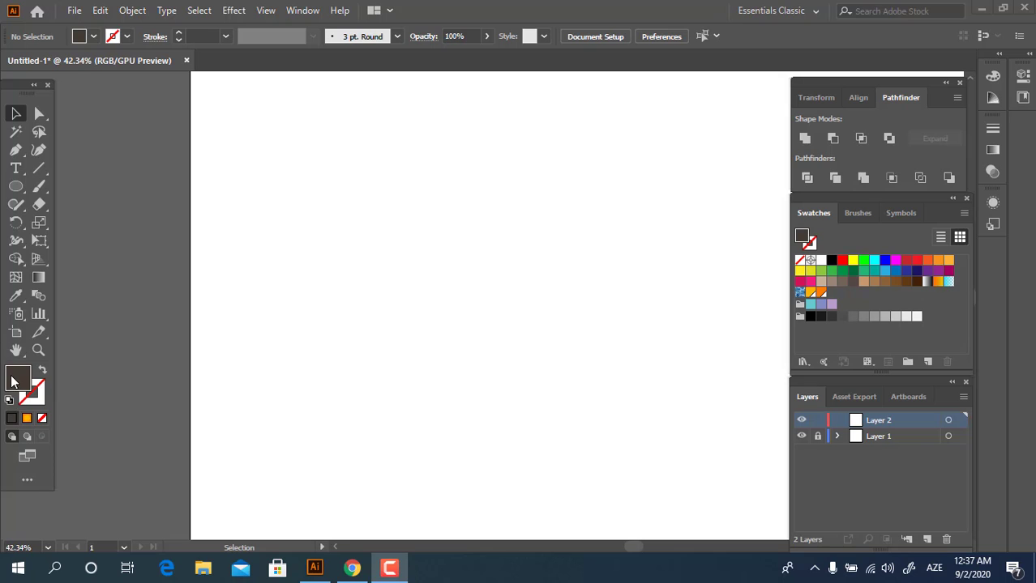
Change the fill colour from dark brown to red-pink EA3B60 in the Color Picker.
double_click(17, 379)
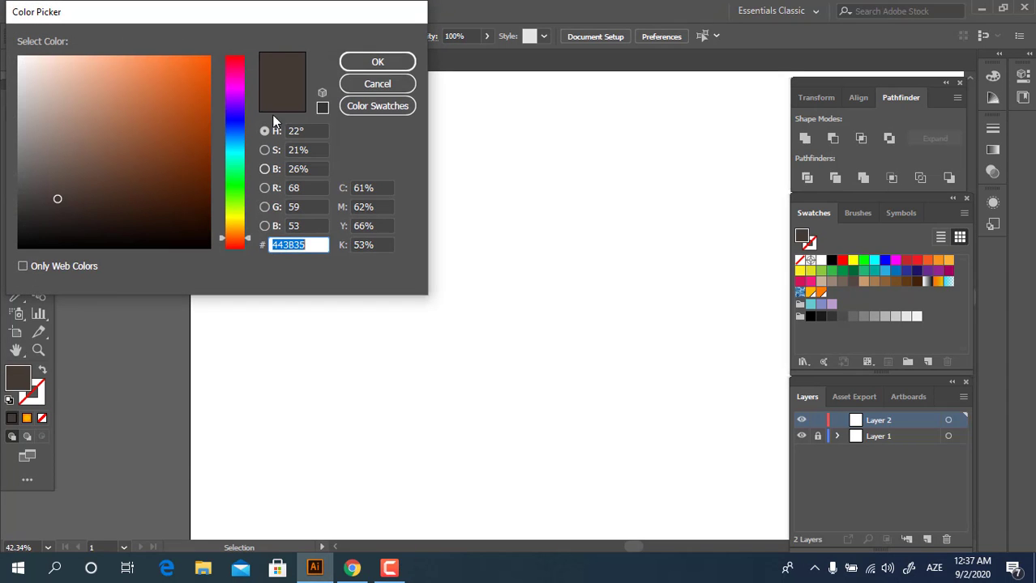
drag(225, 87, 223, 58)
drag(159, 67, 169, 65)
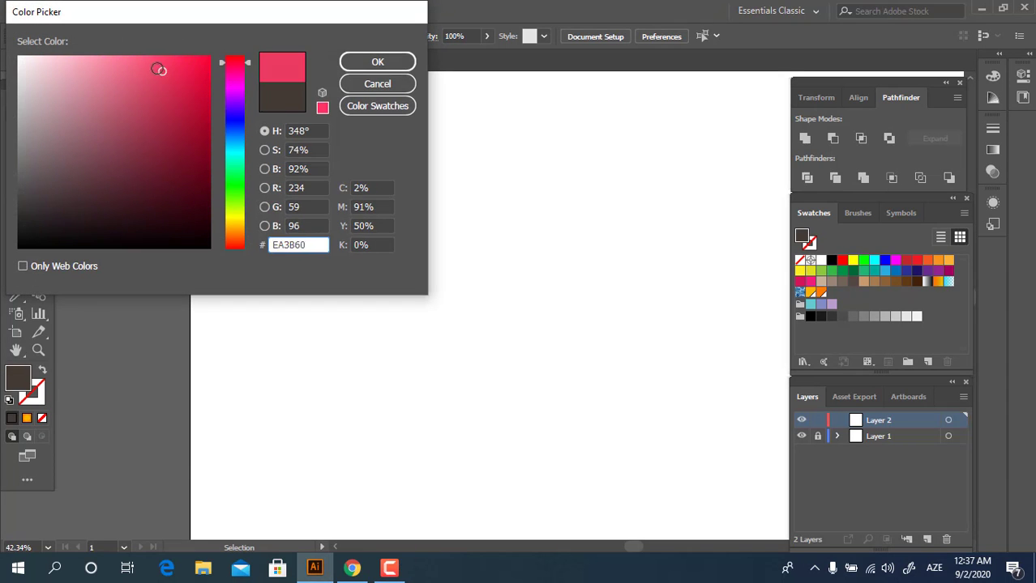
click(377, 63)
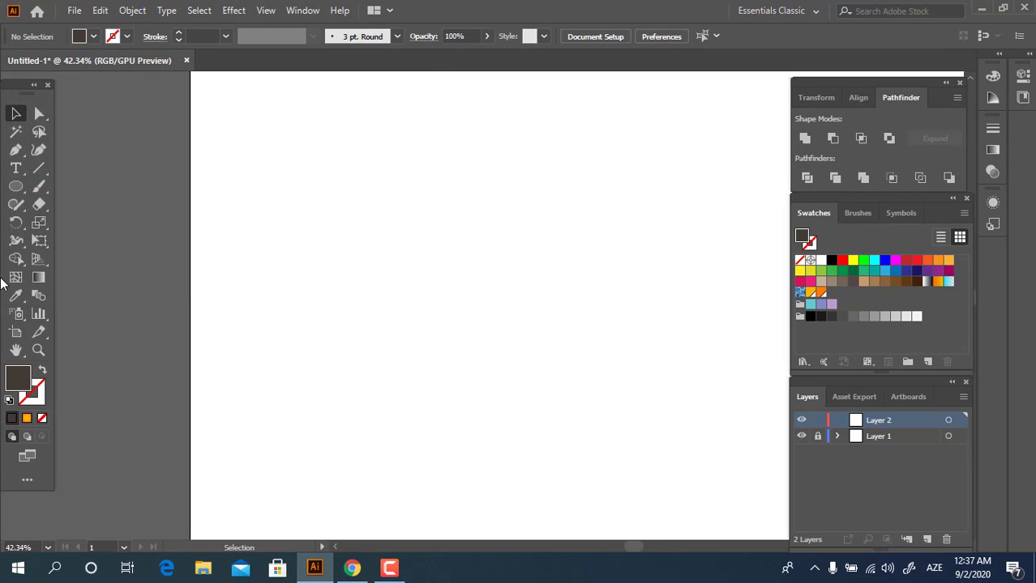
Draw a tall rectangle and centre it horizontally and vertically on the artboard.
drag(22, 191, 77, 185)
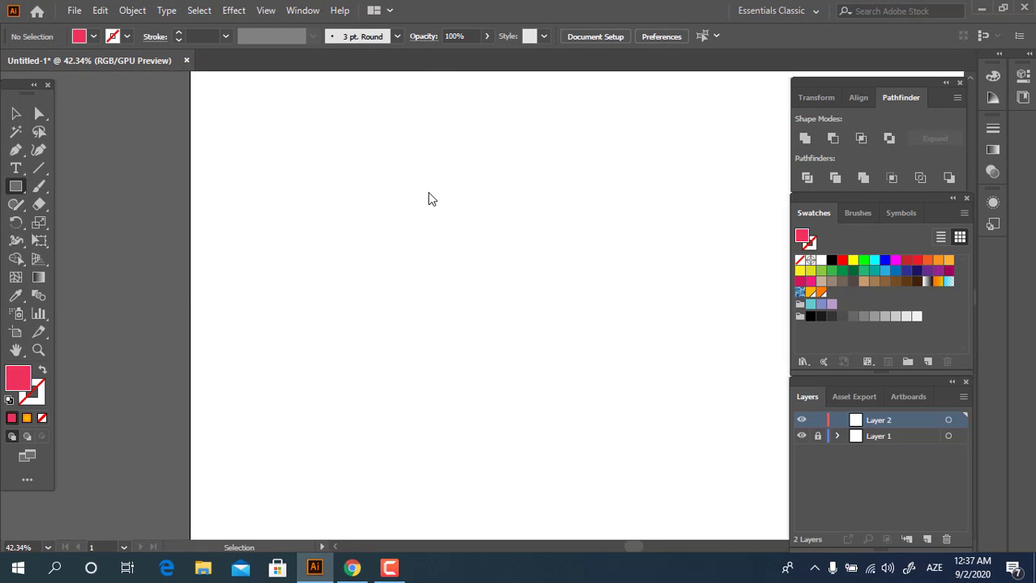
drag(437, 192, 568, 356)
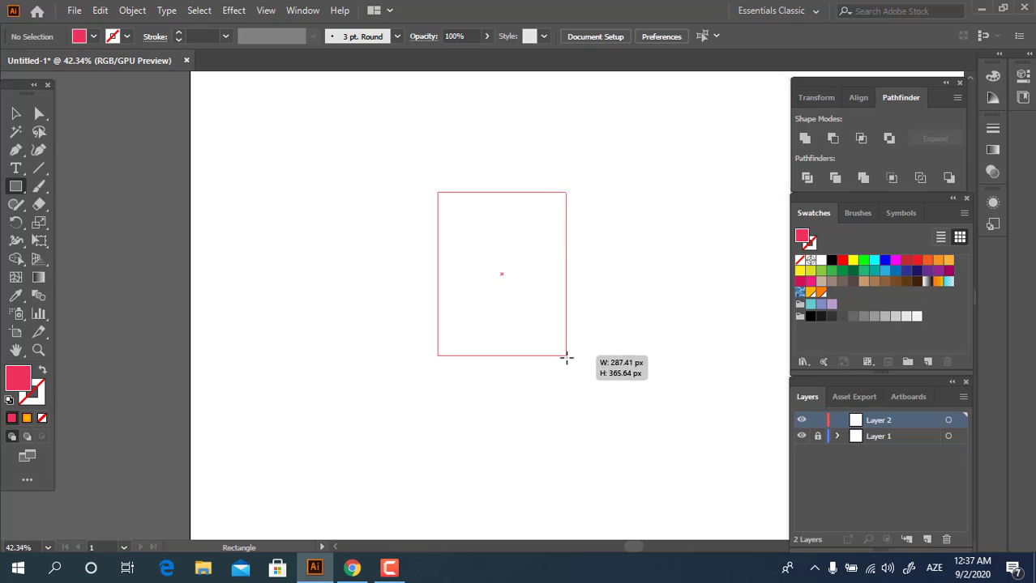
click(15, 113)
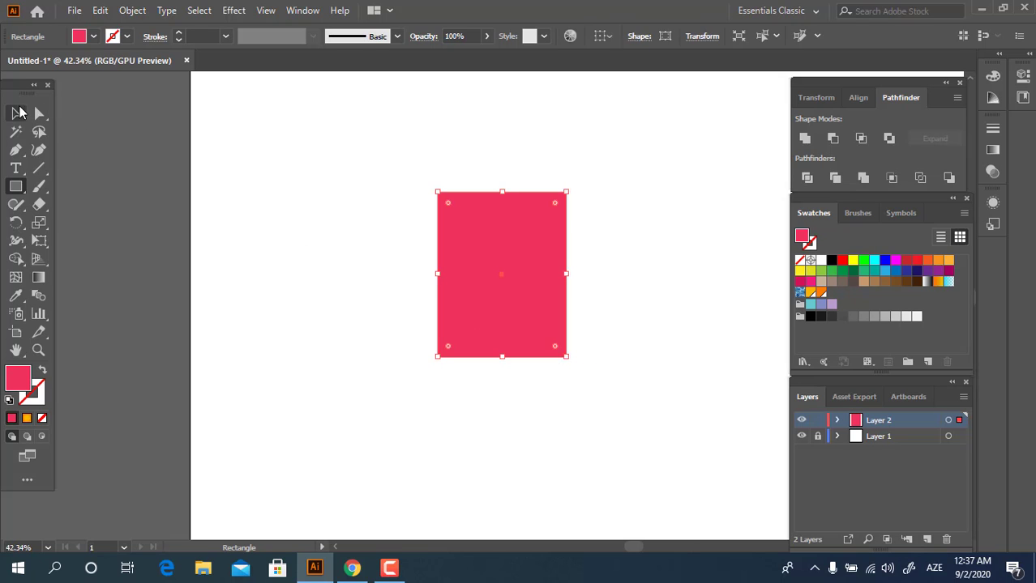
click(602, 35)
click(628, 87)
click(650, 36)
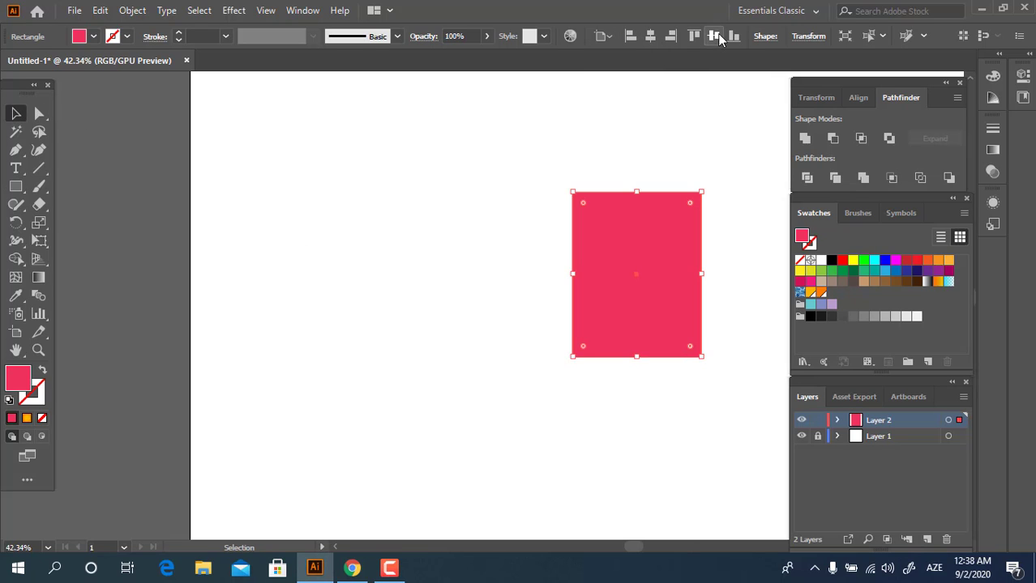
click(713, 36)
Zoom in and draw a flat ellipse, about 295 × 44 px, above the rectangle.
drag(723, 363, 432, 162)
mouse_move(323, 255)
mouse_down()
mouse_move(362, 303)
mouse_move(322, 339)
mouse_up()
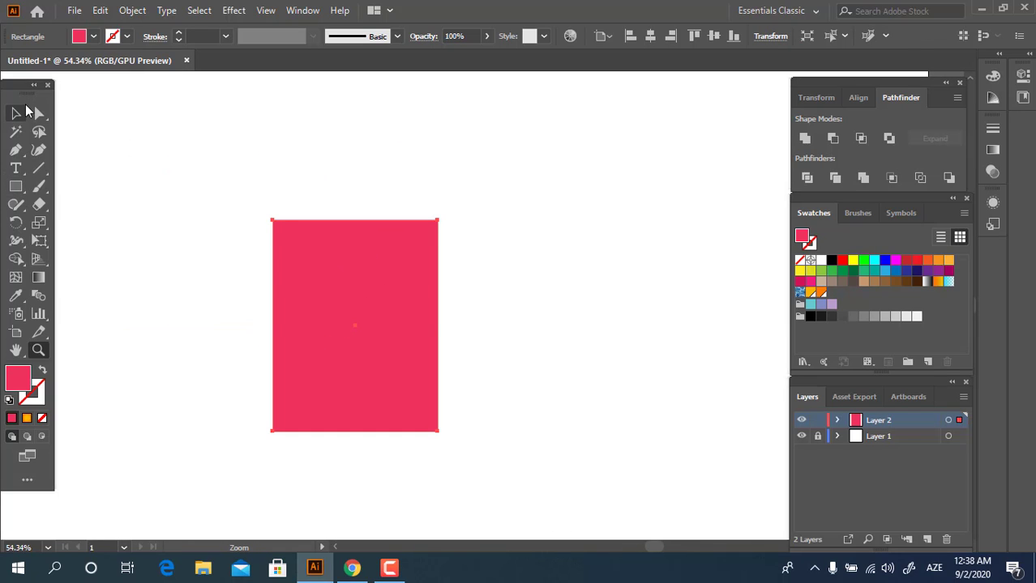
drag(405, 203, 418, 205)
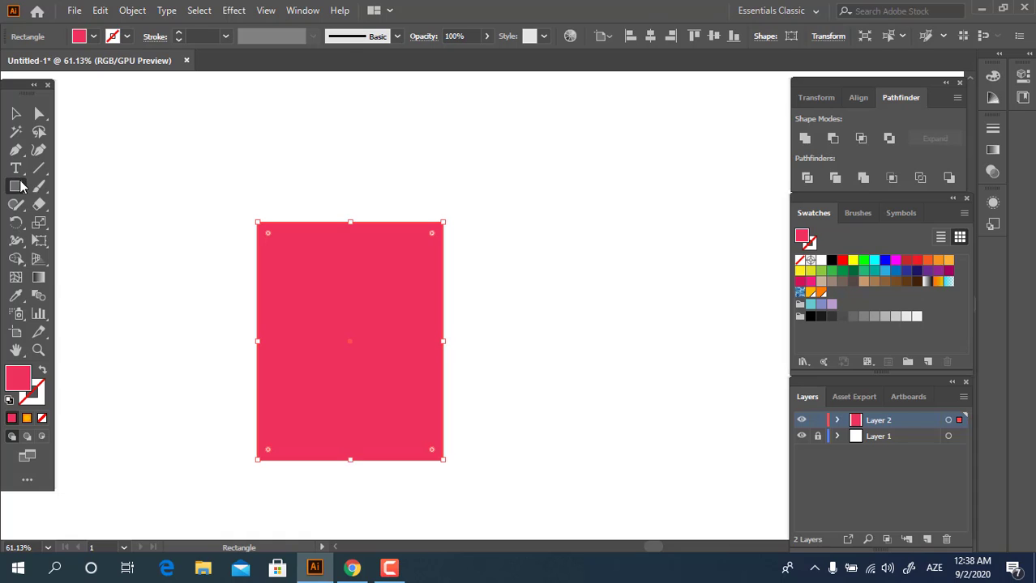
drag(25, 180, 90, 222)
drag(258, 163, 443, 190)
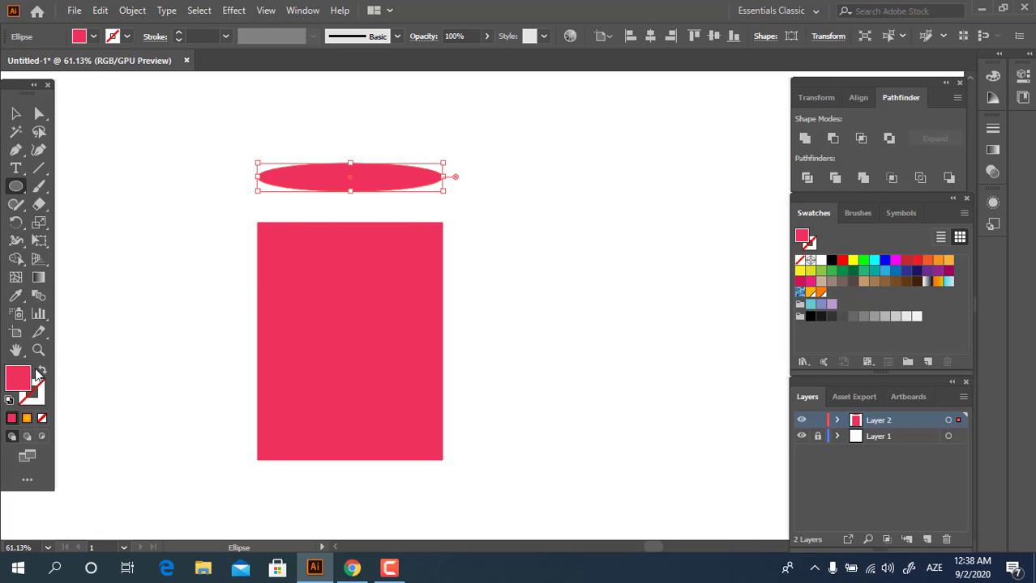
Fill the ellipse with the lighter pink FF648D.
double_click(27, 376)
click(137, 55)
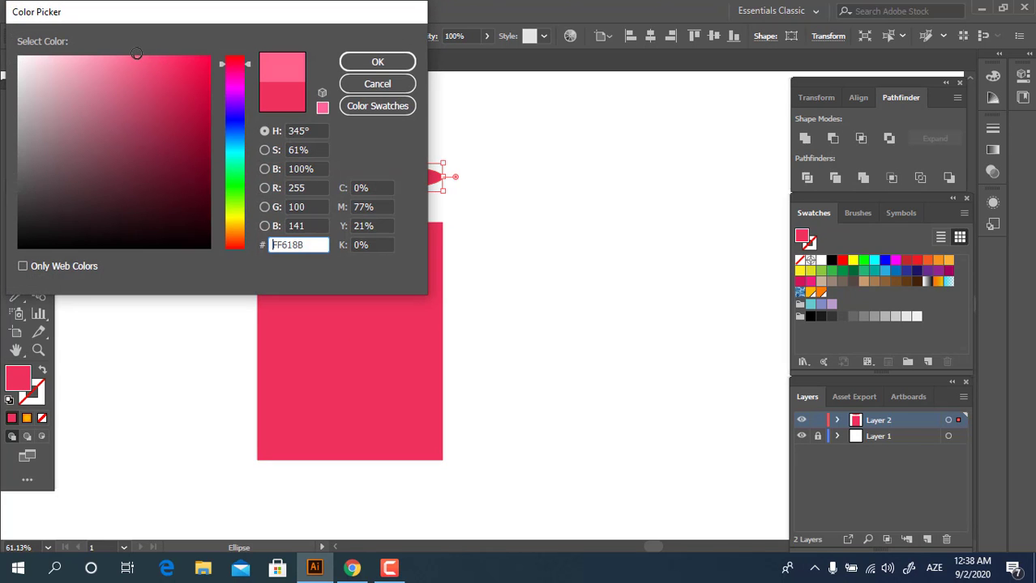
click(348, 61)
Move the ellipse onto the rectangle's top edge and make it slightly taller.
click(136, 205)
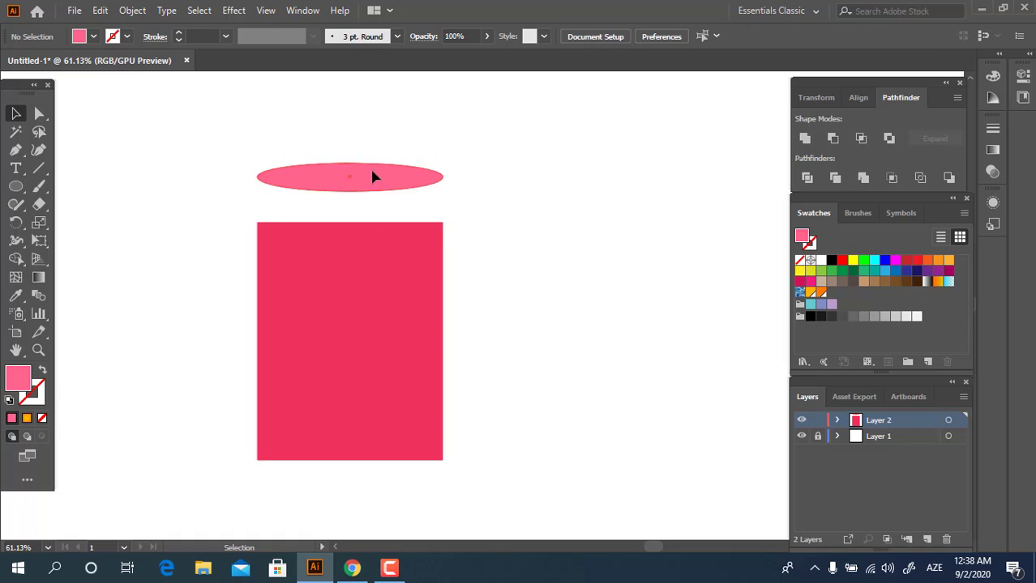
mouse_move(370, 174)
mouse_down()
mouse_move(369, 220)
mouse_move(453, 250)
mouse_up()
click(378, 249)
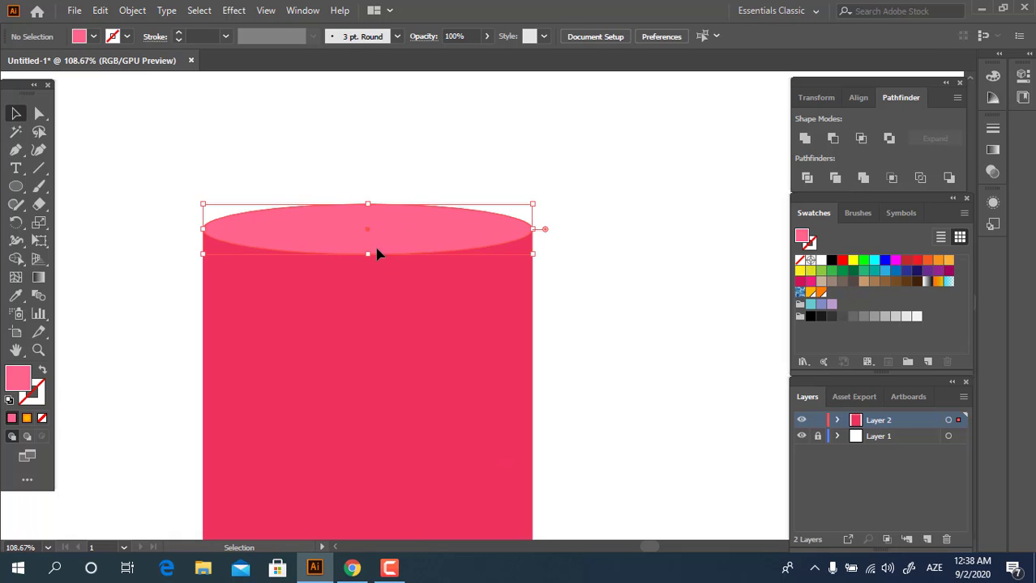
drag(366, 257, 368, 270)
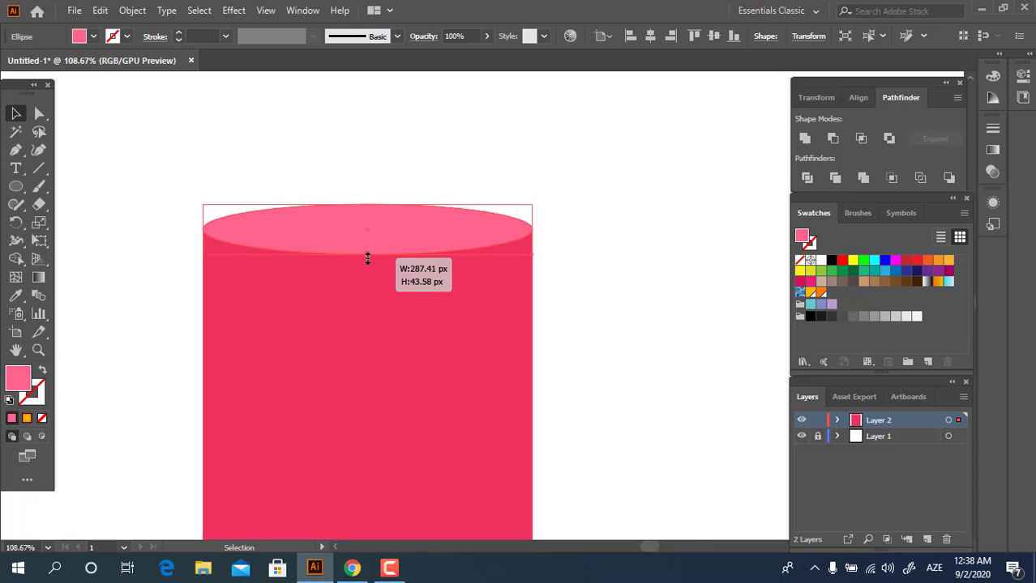
click(587, 260)
key(z)
mouse_move(587, 259)
mouse_down()
mouse_move(499, 367)
mouse_move(513, 372)
mouse_up()
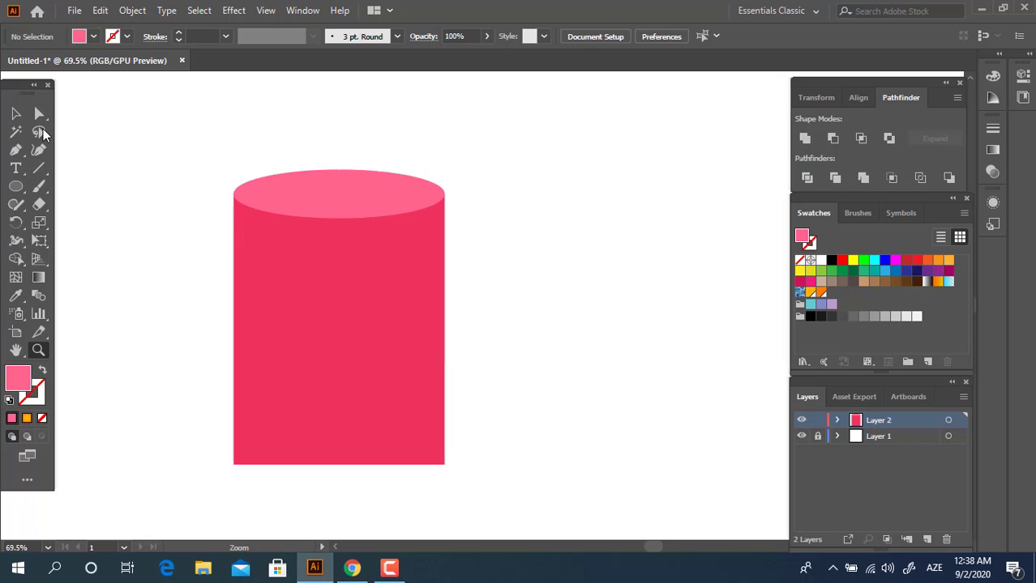
Paste a copy of the top ellipse in front, move it to the bottom, and give it the body's pink.
key(v)
click(100, 10)
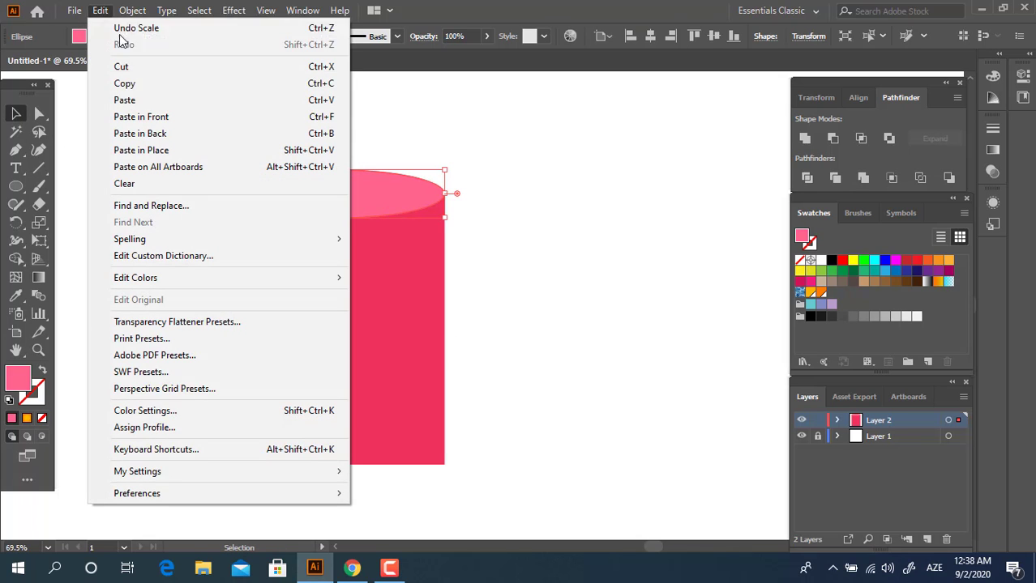
click(144, 85)
click(105, 11)
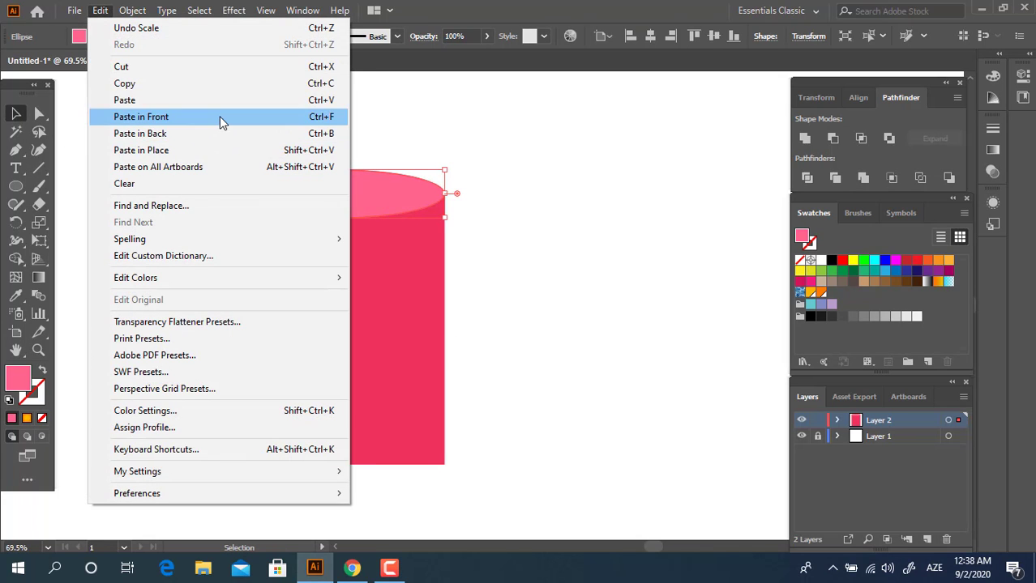
click(222, 120)
drag(404, 231, 410, 477)
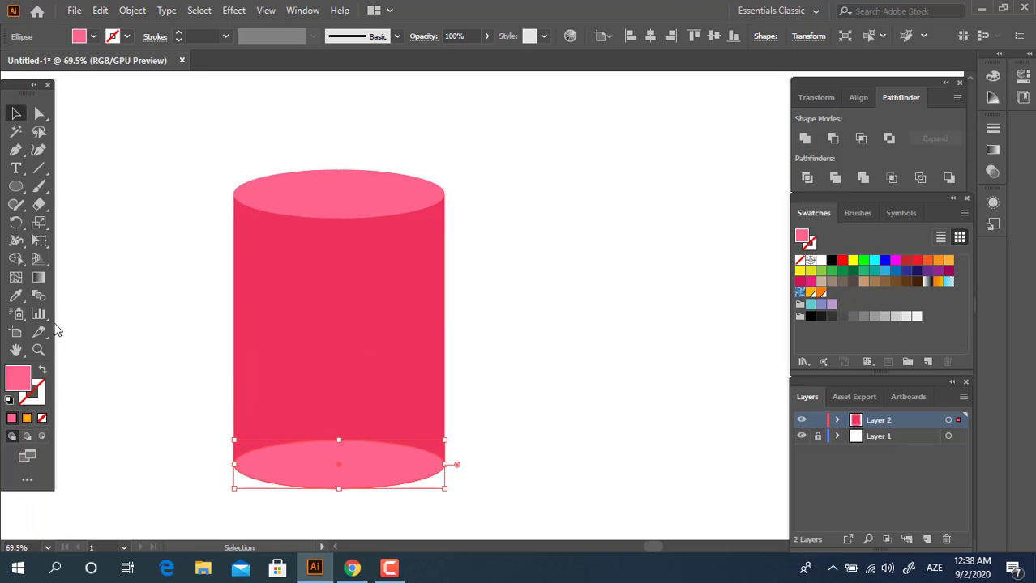
click(16, 295)
click(242, 235)
Select the body and bottom ellipse and unite them into one shape.
click(17, 114)
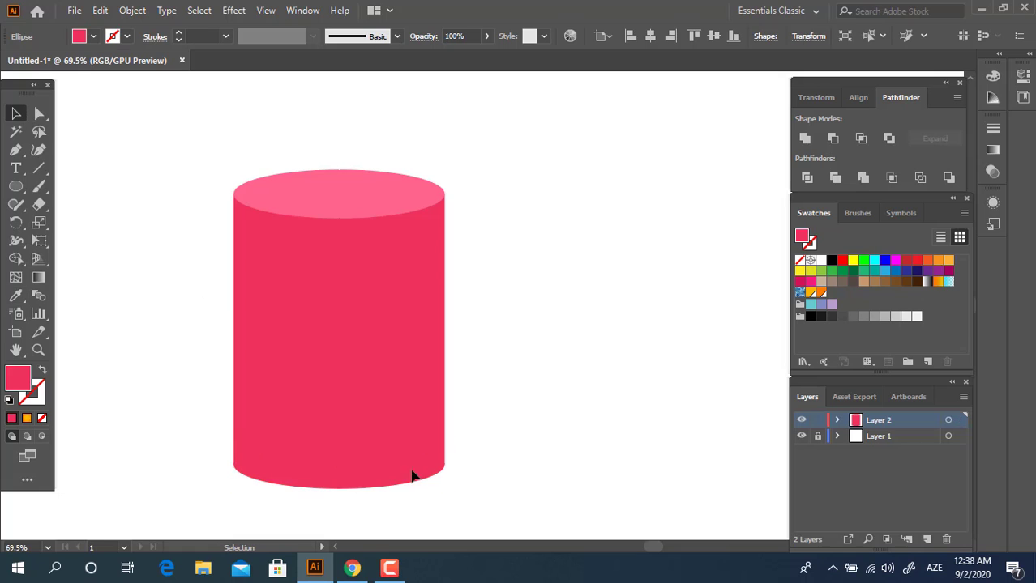
click(501, 458)
key(z)
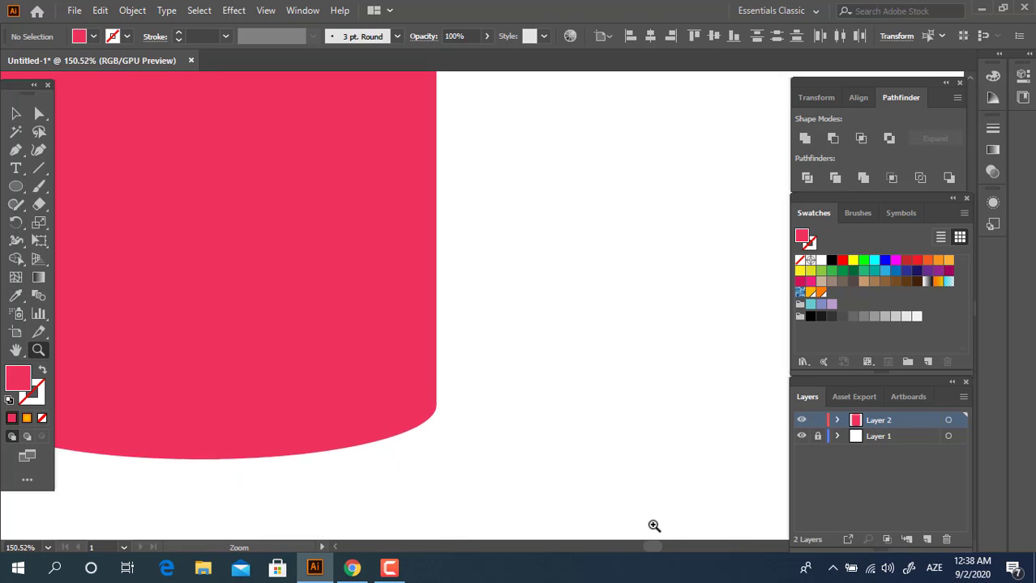
drag(496, 507, 705, 535)
key(ctrl+0)
drag(423, 447, 430, 403)
click(16, 116)
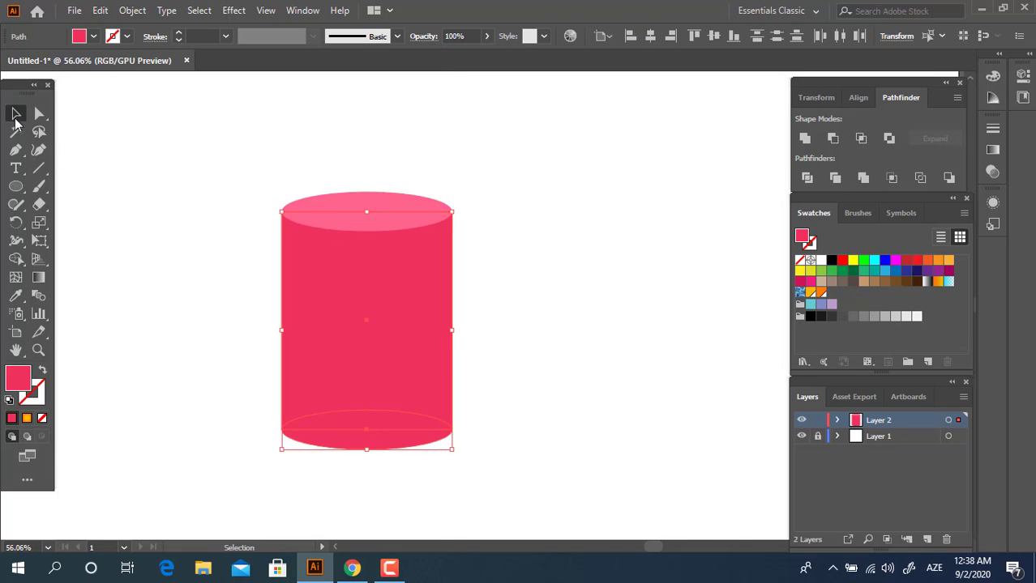
click(813, 135)
Send the merged body behind the light top ellipse.
right_click(419, 314)
mouse_move(462, 475)
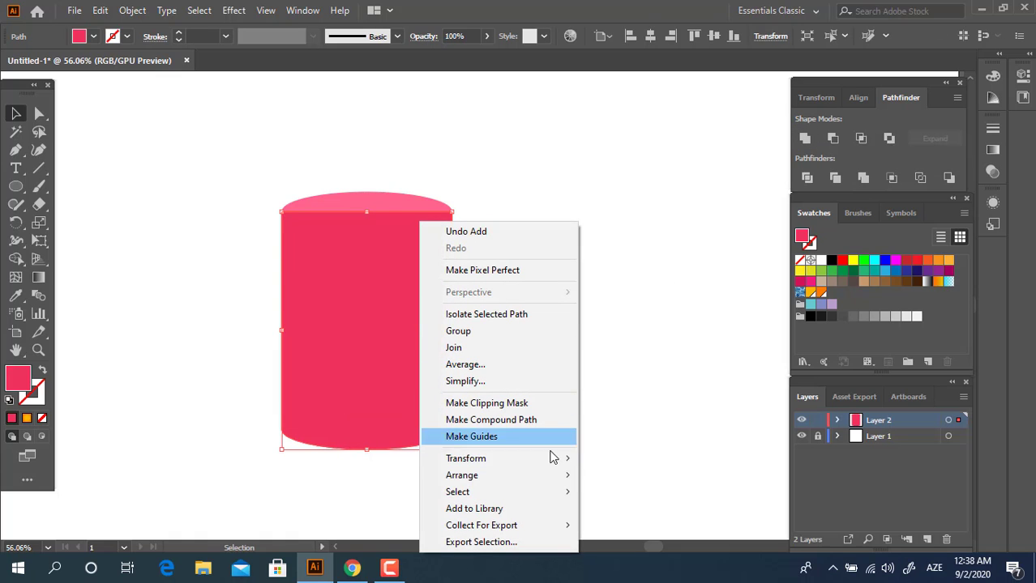
click(625, 525)
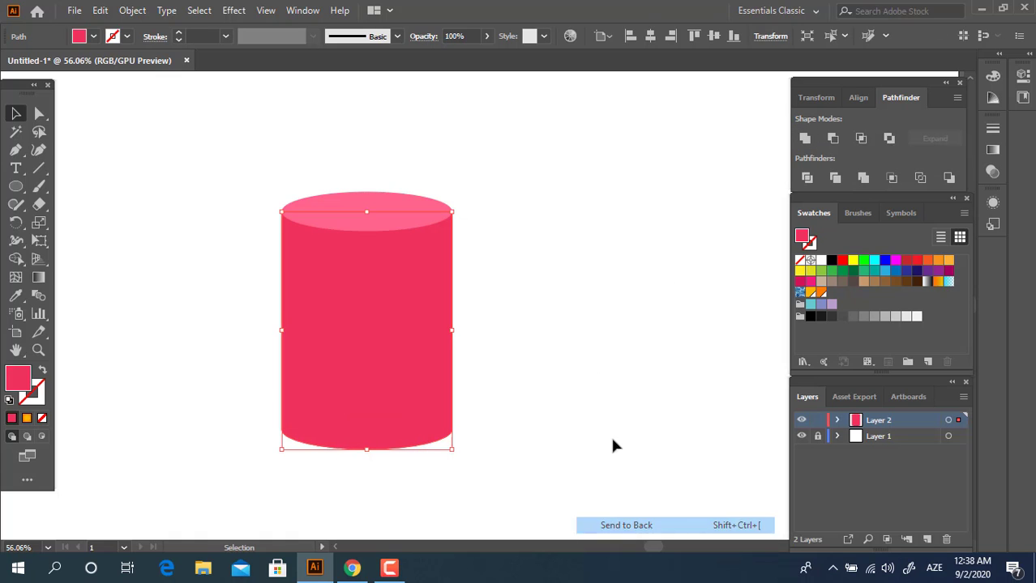
click(612, 443)
key(z)
mouse_move(312, 321)
mouse_down()
mouse_move(459, 323)
mouse_move(477, 340)
mouse_up()
Draw a small circle and position it on the cylinder's right edge.
click(15, 186)
click(16, 114)
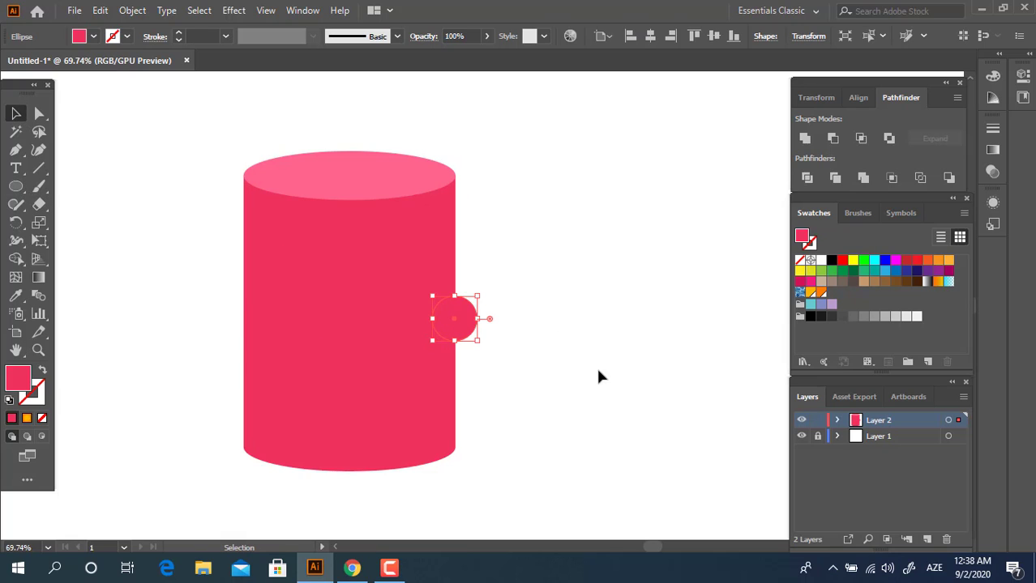
click(502, 347)
mouse_move(468, 326)
mouse_down()
mouse_move(468, 348)
mouse_move(486, 370)
mouse_up()
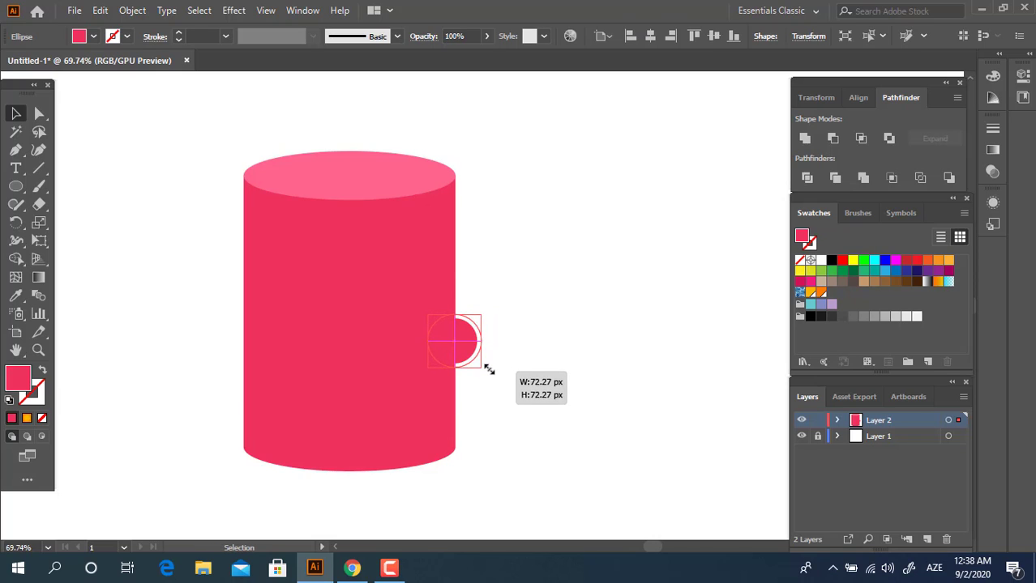
click(513, 388)
key(z)
drag(455, 331, 624, 389)
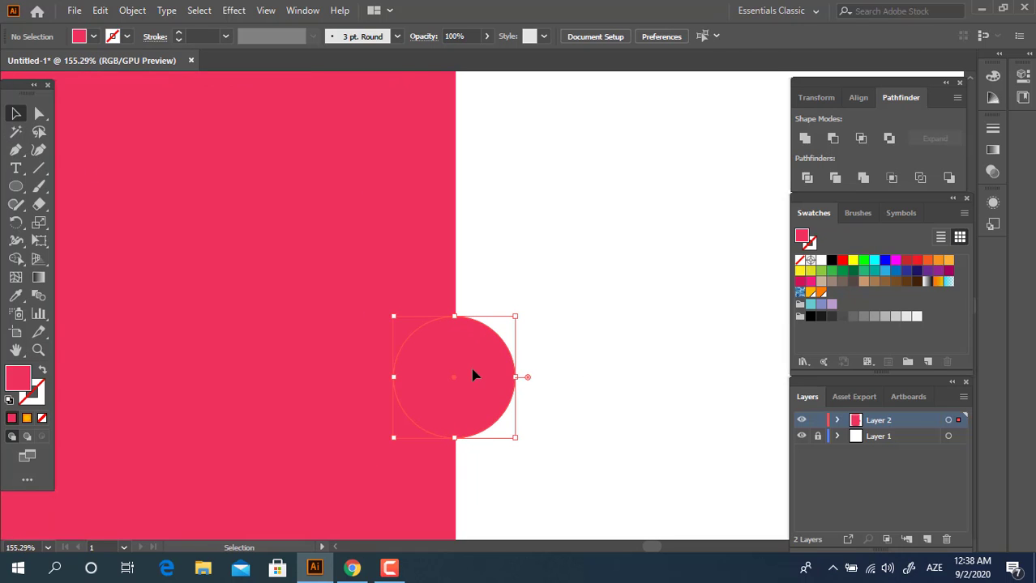
drag(480, 373, 479, 375)
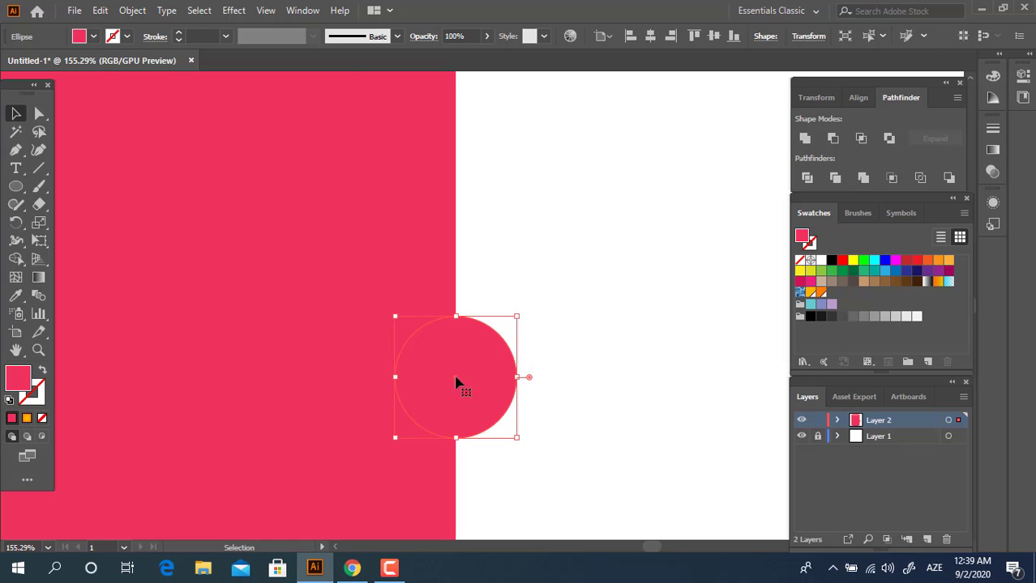
Paste a copy of the circle in front, shrink it and place it higher on the right edge.
click(100, 10)
click(124, 83)
click(99, 9)
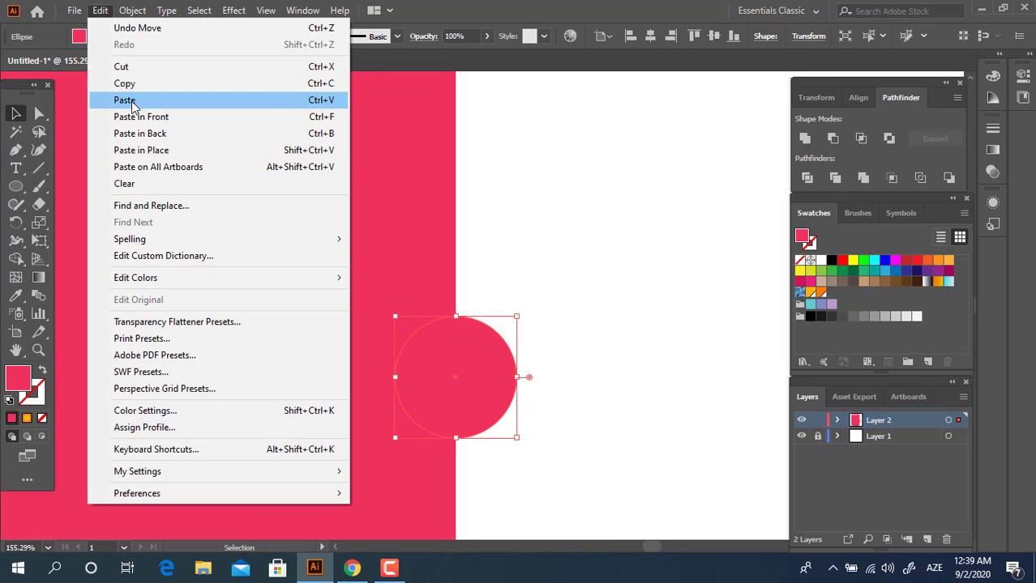
click(137, 116)
drag(504, 382, 507, 257)
mouse_move(518, 293)
mouse_down()
mouse_move(495, 272)
mouse_move(493, 207)
mouse_up()
click(563, 316)
key(z)
drag(530, 245, 289, 261)
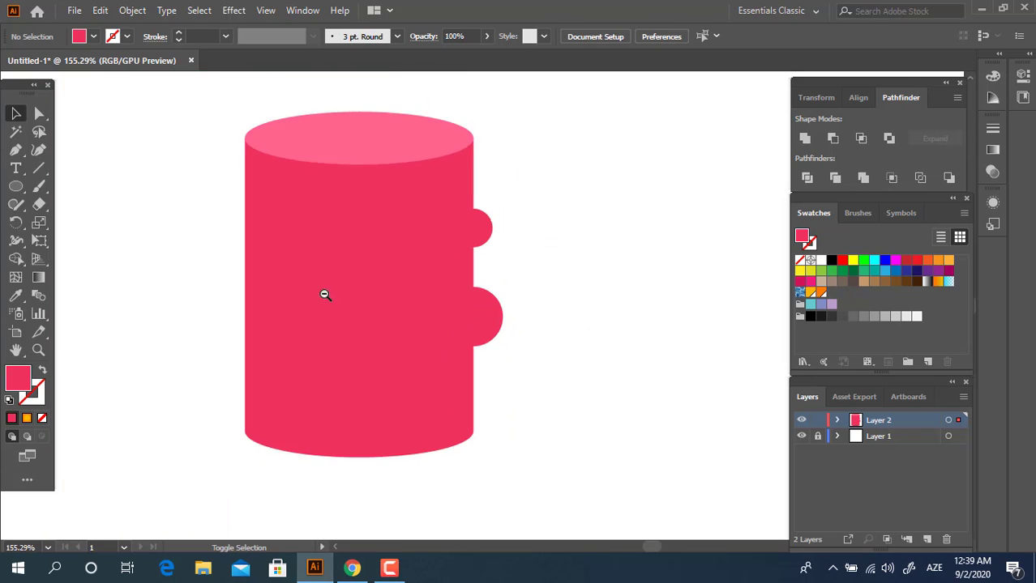
Copy the small circle to the lower left side, then select the body with all three circles.
key(v)
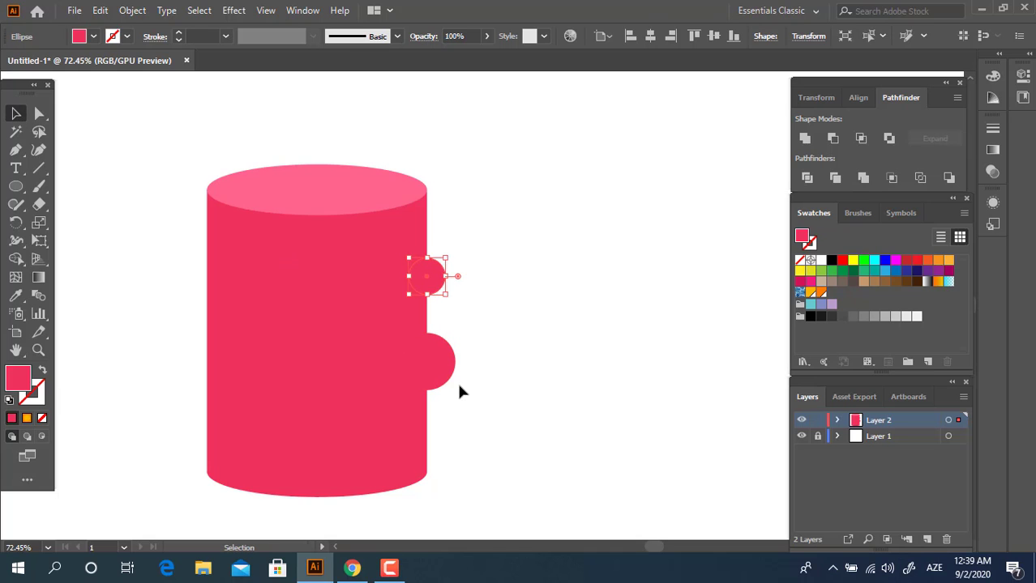
click(458, 389)
mouse_move(429, 367)
mouse_down()
mouse_move(209, 367)
mouse_move(229, 419)
mouse_up()
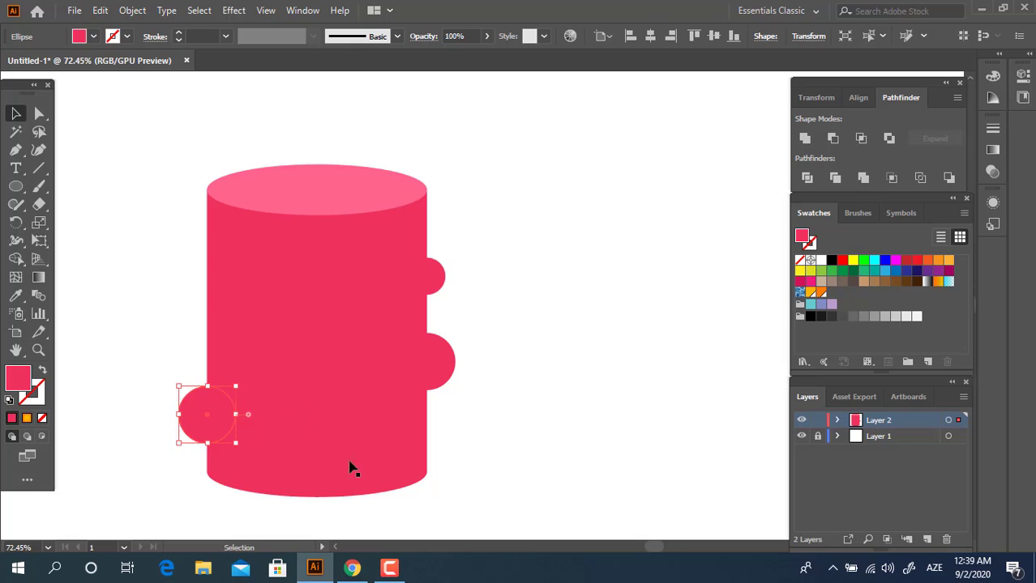
click(490, 275)
drag(491, 276, 640, 296)
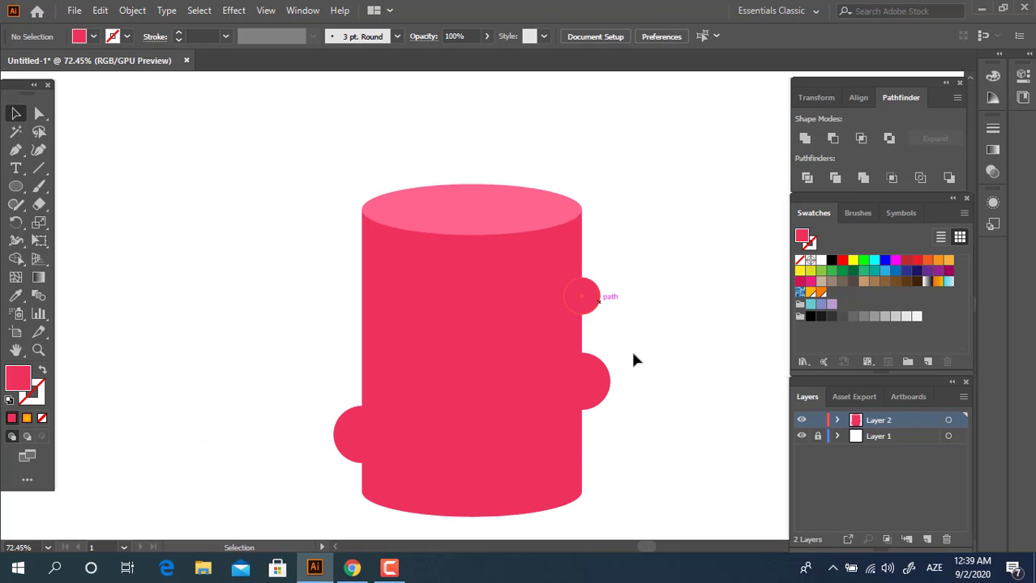
drag(233, 290, 235, 289)
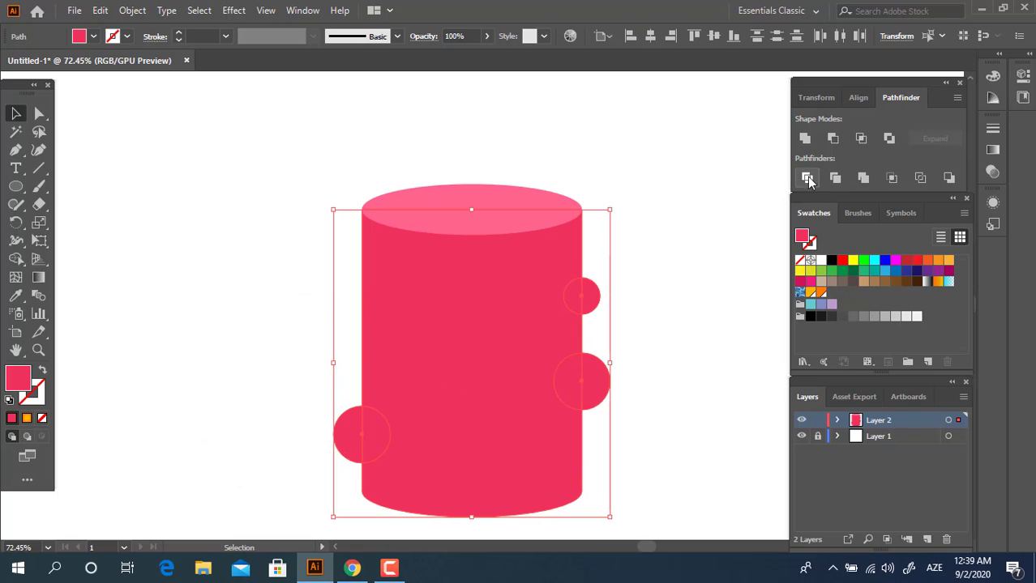
Unite the body and three circles, then round the junction corners with the live-corner widget.
click(805, 138)
click(39, 114)
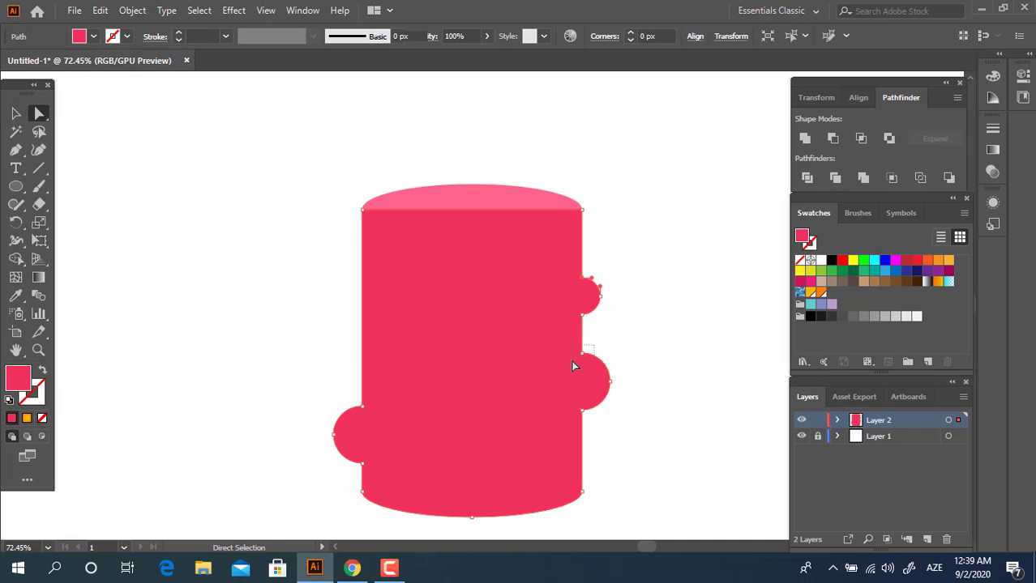
drag(594, 347, 572, 366)
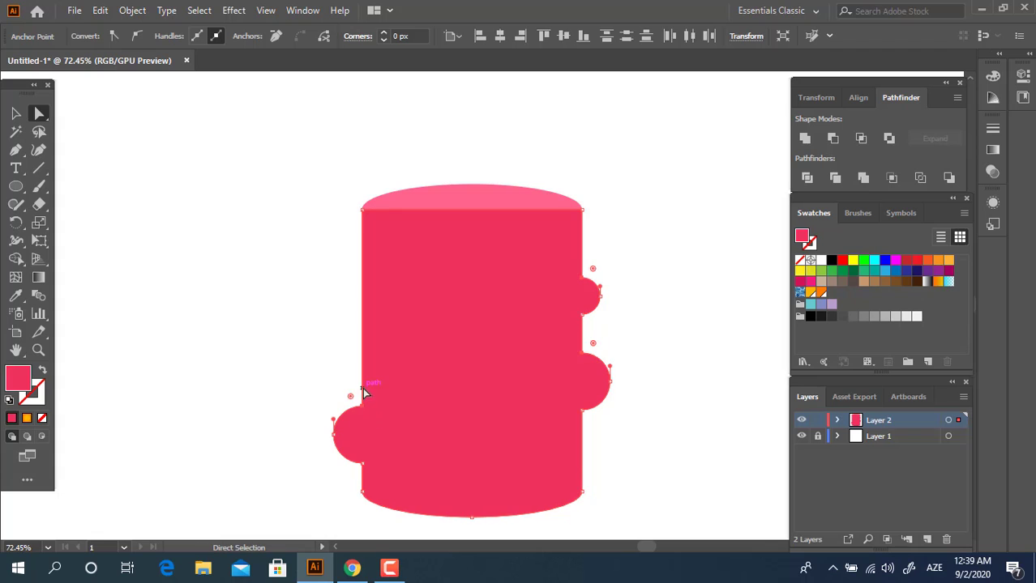
mouse_move(351, 395)
mouse_down()
mouse_move(308, 349)
mouse_move(333, 363)
mouse_up()
key(z)
click(634, 366)
alt+click(476, 335)
alt+click(476, 335)
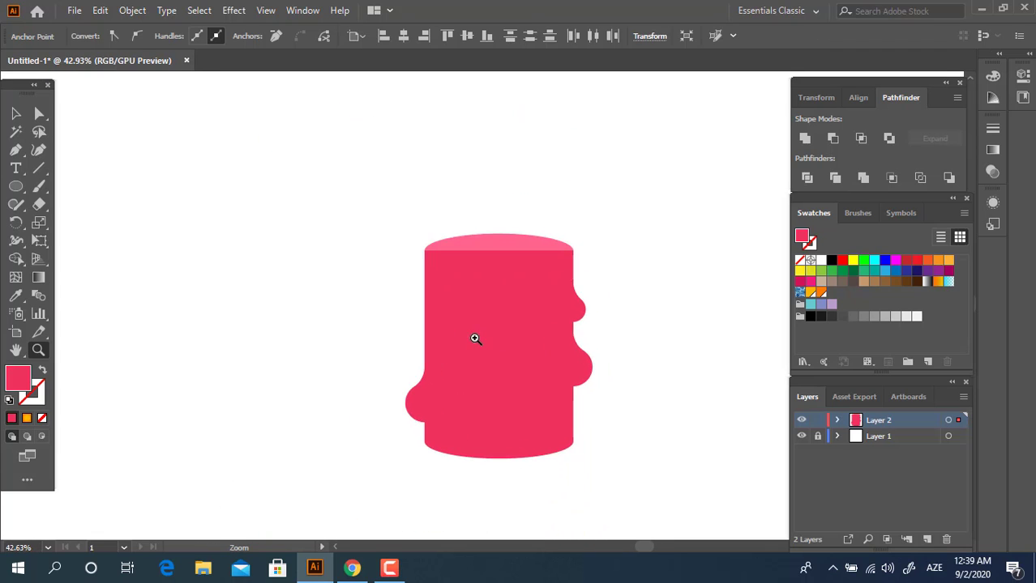
Send the merged melting body to the back, behind the light lid.
click(14, 116)
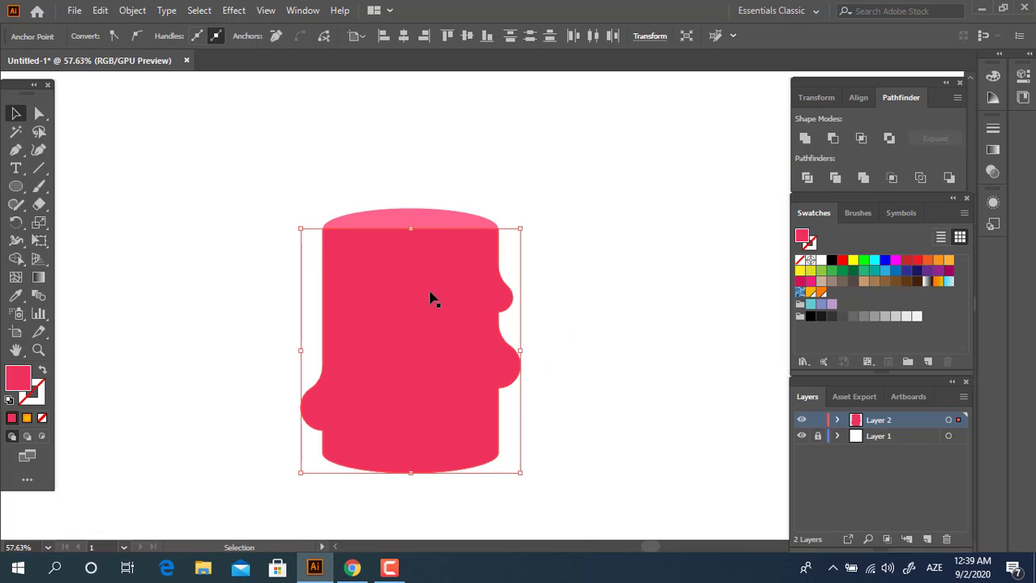
right_click(430, 298)
mouse_move(472, 476)
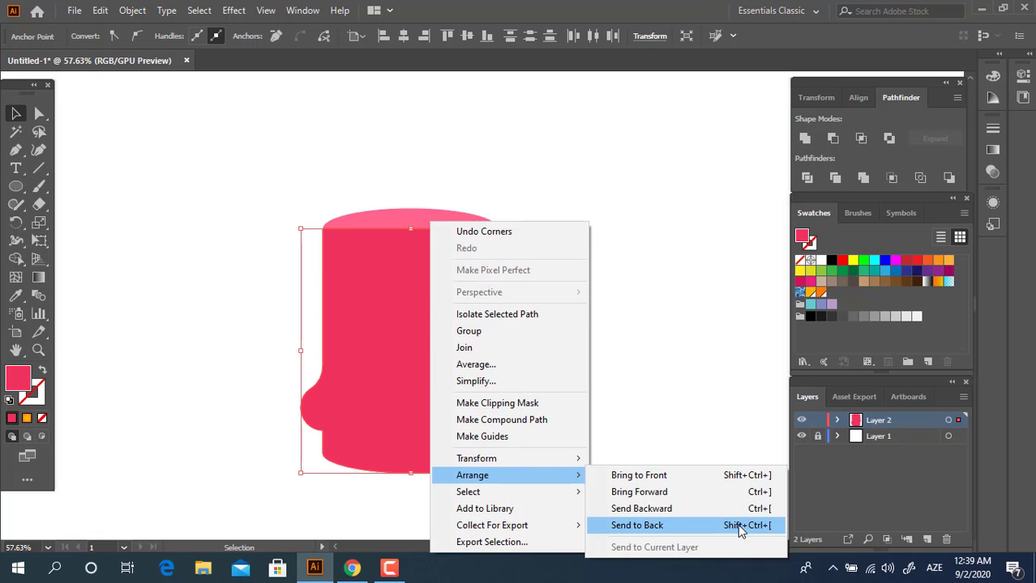
click(637, 525)
click(668, 397)
Draw a wide ellipse, about 246 × 66 px, across the stump's base.
key(z)
alt+click(445, 358)
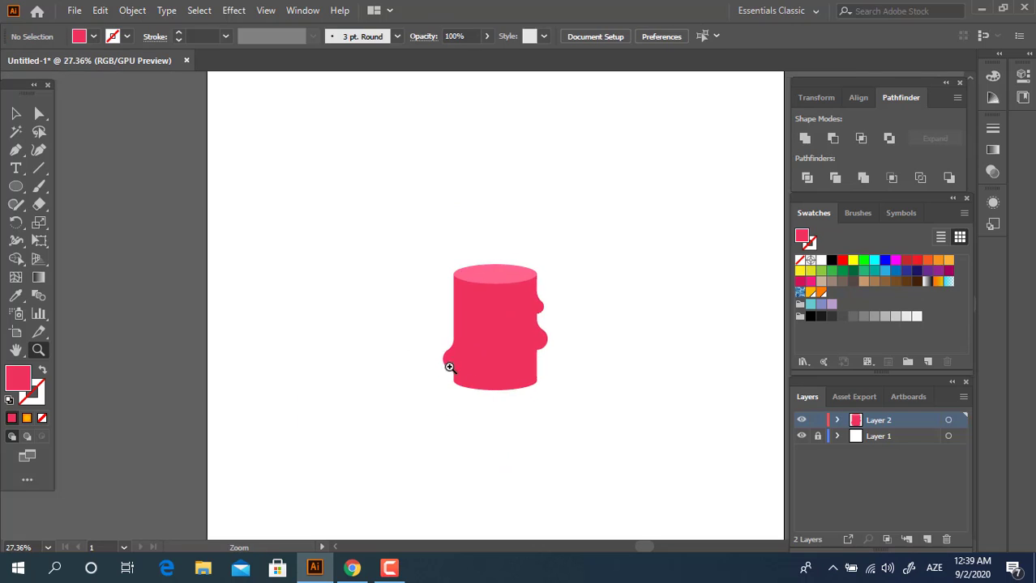
drag(573, 440, 485, 387)
click(486, 387)
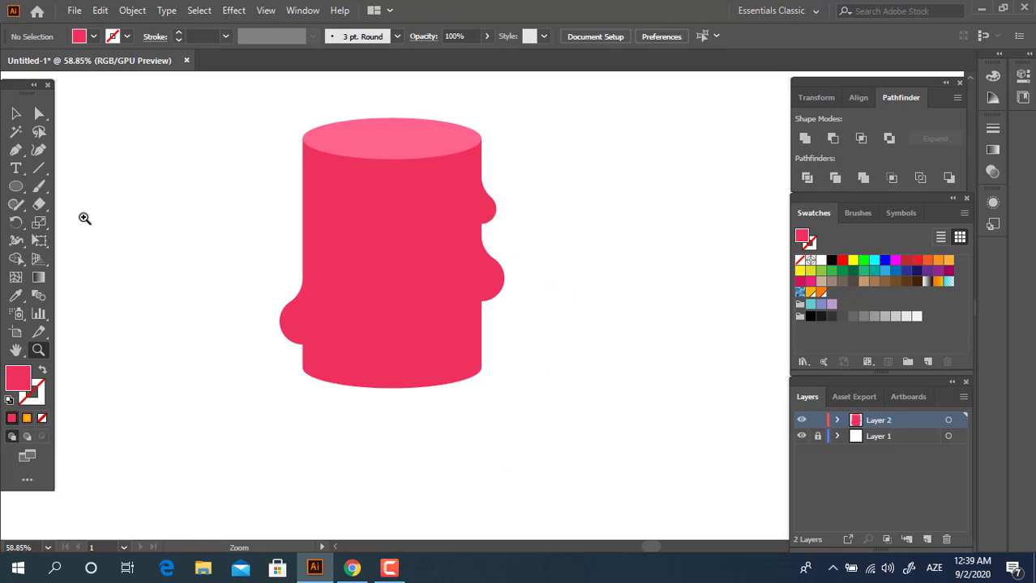
key(l)
drag(370, 337, 507, 387)
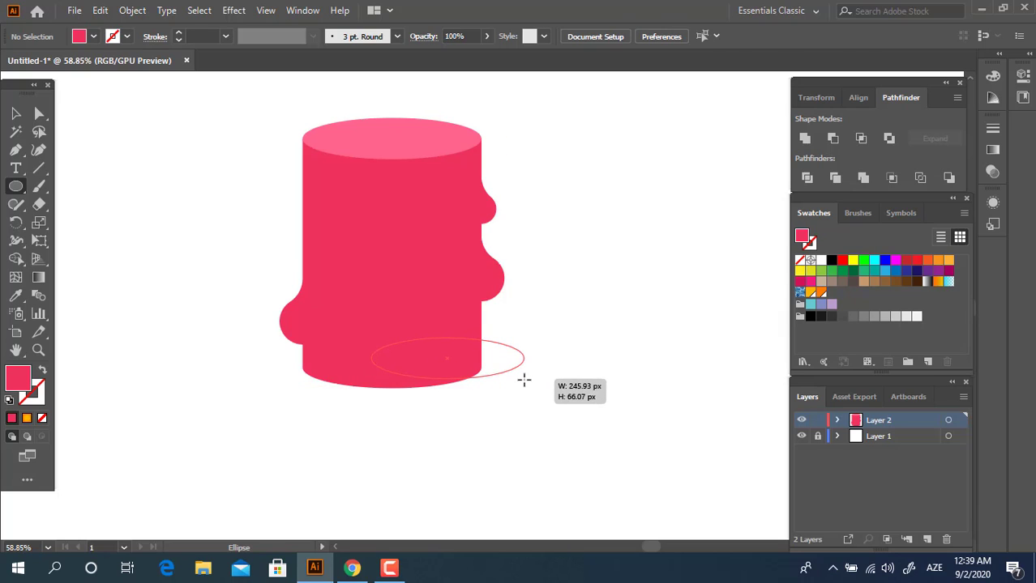
Extend the base ellipse to the right and fill it with deeper pink E2295A.
drag(508, 387, 525, 378)
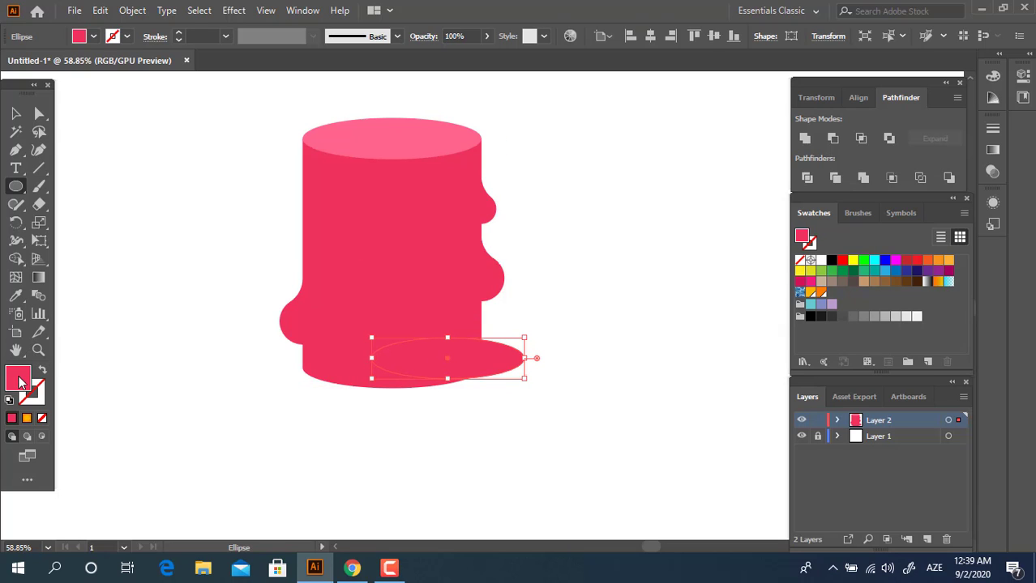
double_click(19, 378)
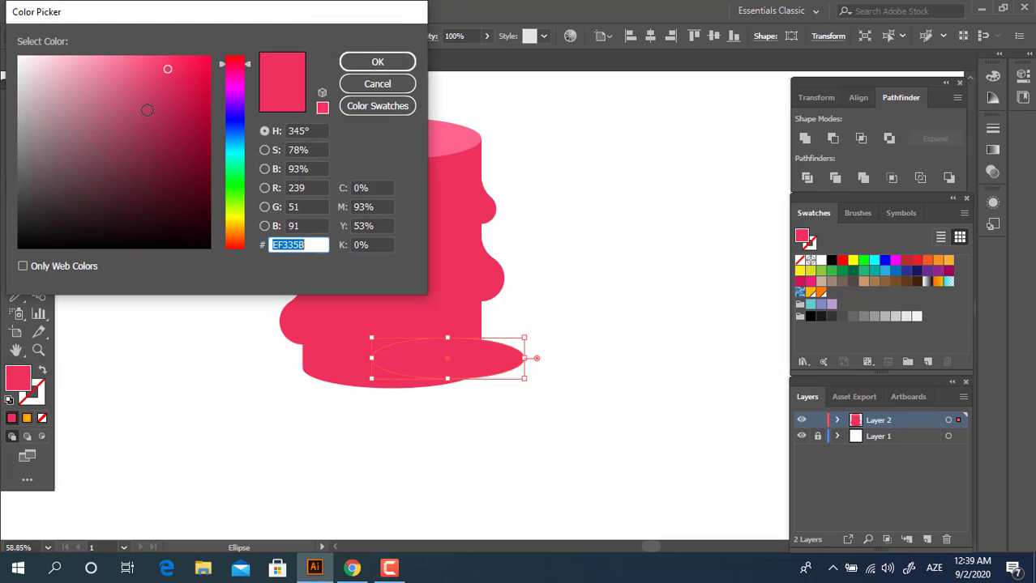
click(397, 62)
Send the puddle behind the stump and nudge it slightly upward.
right_click(517, 378)
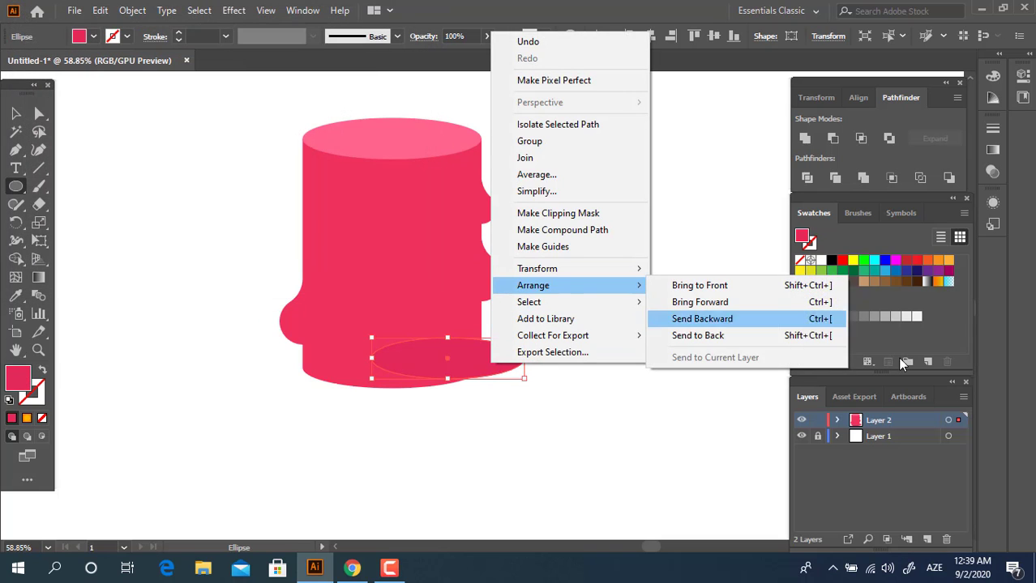
click(796, 339)
key(z)
drag(528, 387, 688, 452)
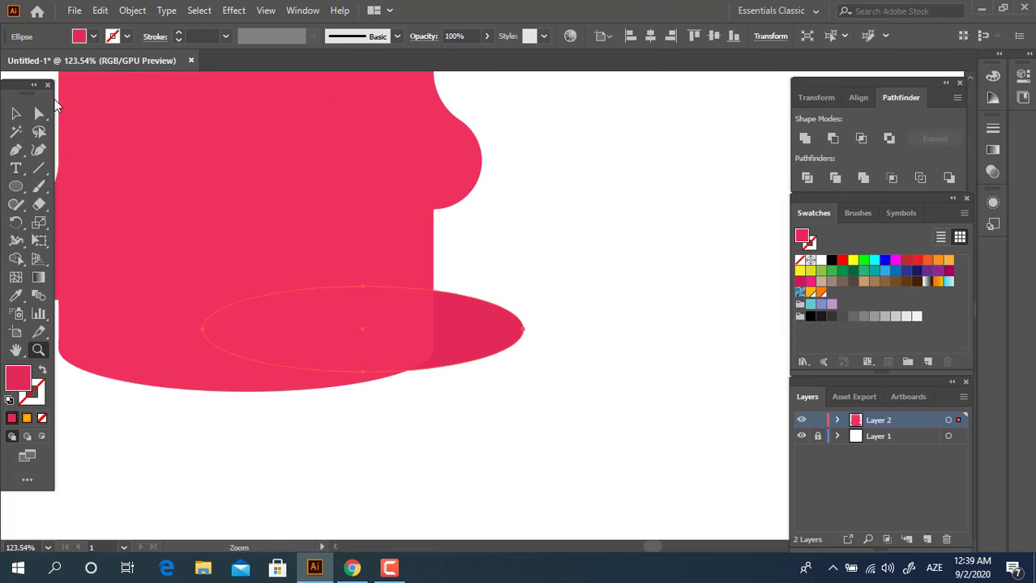
key(v)
drag(493, 334, 489, 320)
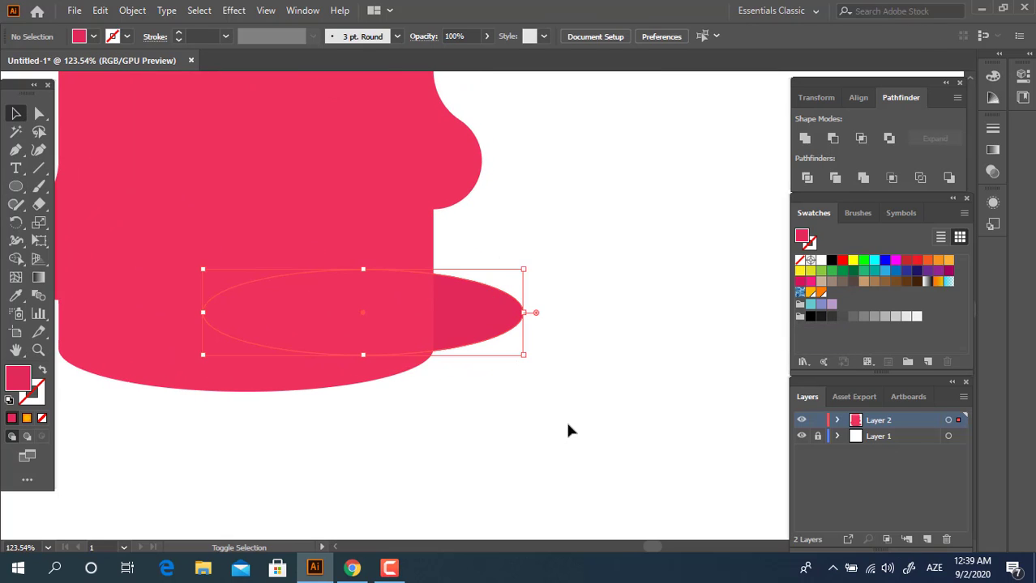
key(ctrl+0)
key(z)
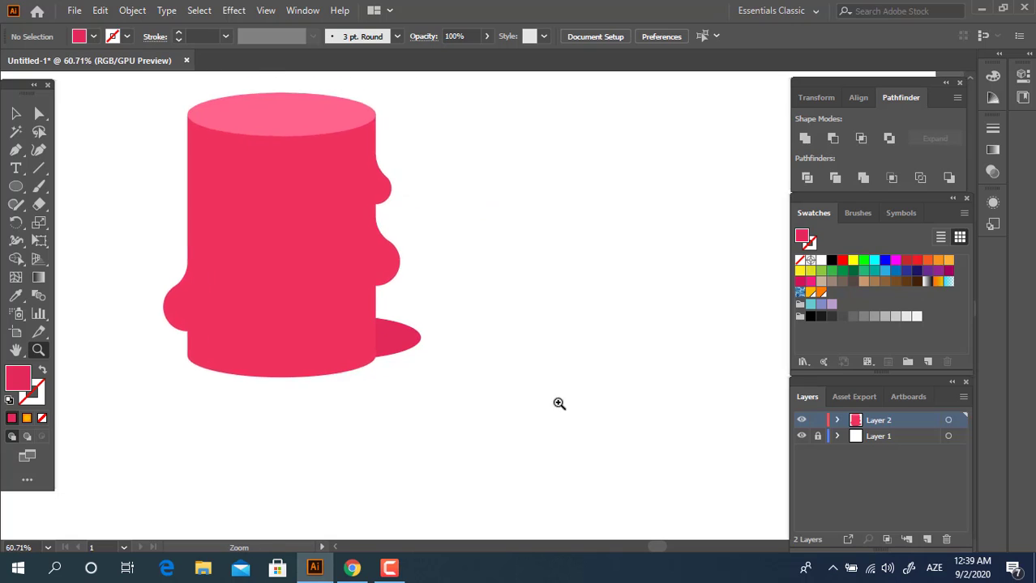
drag(557, 405, 391, 388)
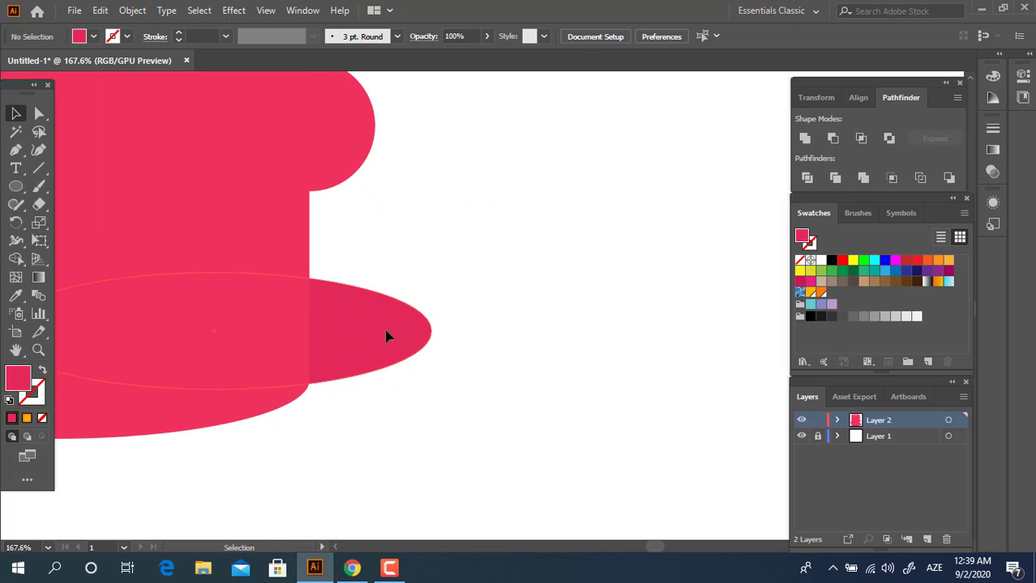
mouse_move(387, 336)
mouse_down()
mouse_move(362, 336)
mouse_move(370, 324)
mouse_move(420, 348)
mouse_up()
Set the fill colour to a darker pink, CE1D54.
double_click(26, 375)
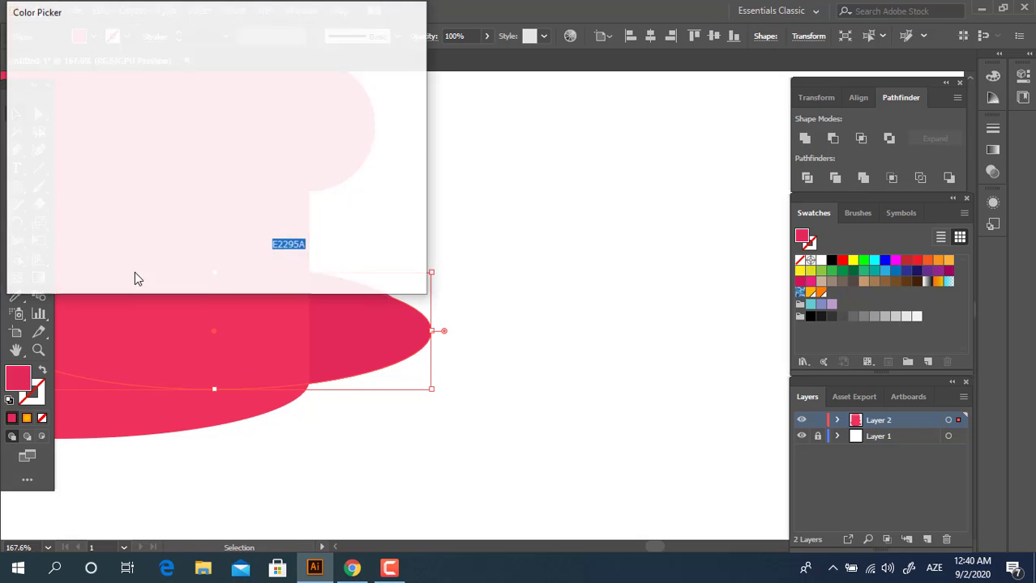
click(184, 90)
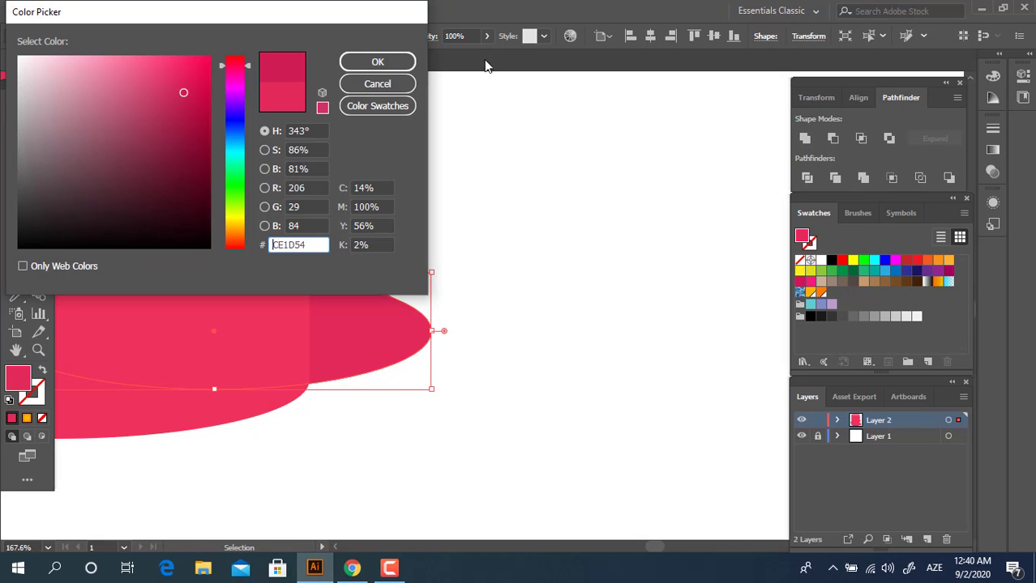
click(378, 62)
Divide the overlapping puddle ellipses with Pathfinder and ungroup the pieces.
click(436, 468)
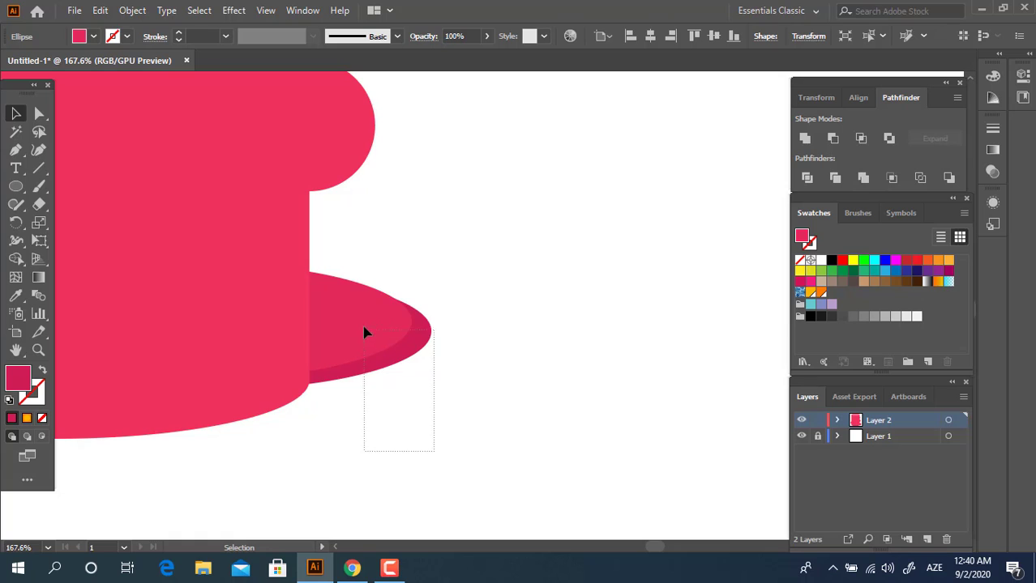
drag(364, 332, 363, 331)
click(807, 177)
right_click(534, 339)
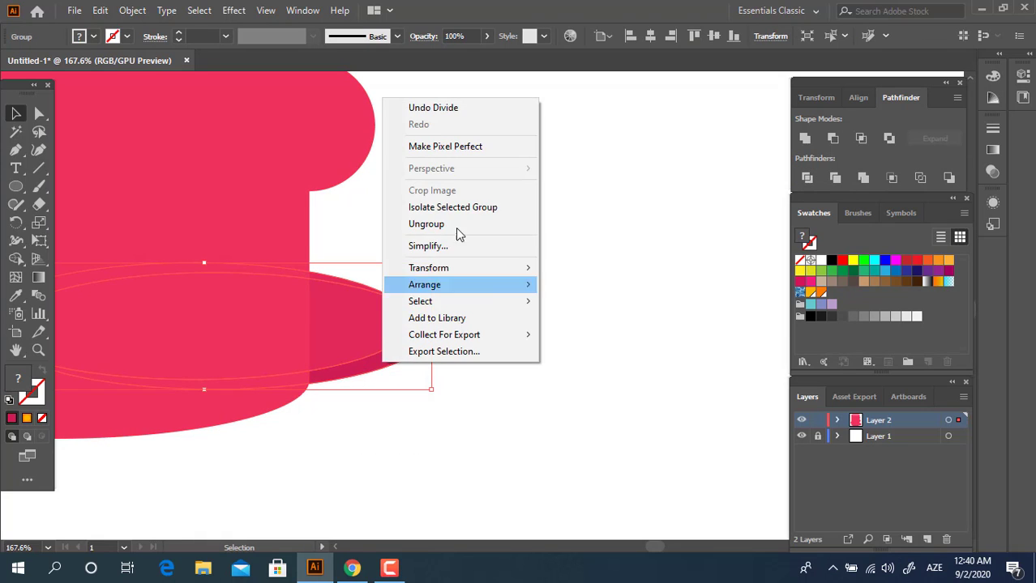
click(458, 225)
Delete the puddle's inner piece, then undo the deletion.
click(538, 354)
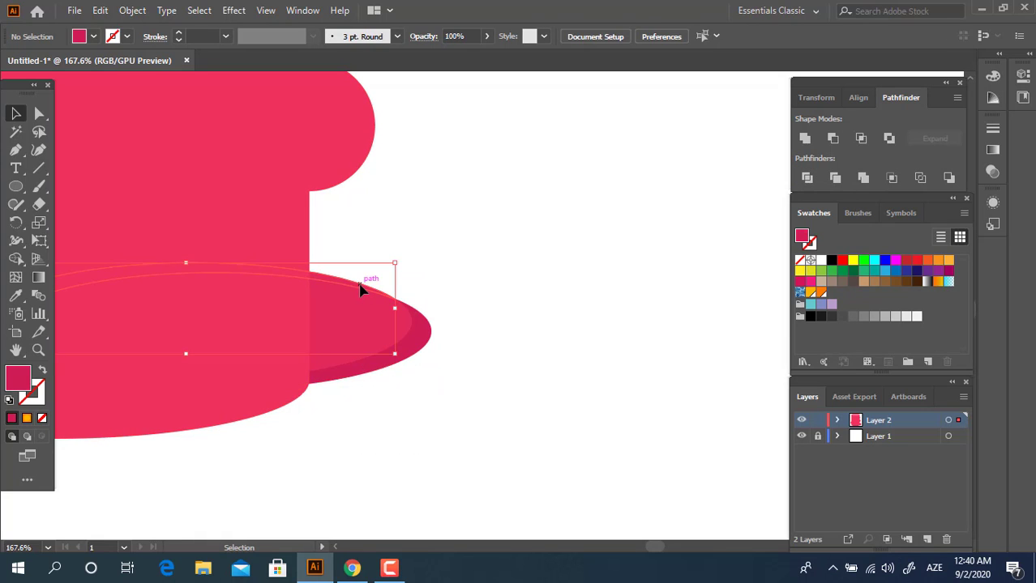
click(360, 290)
key(Delete)
key(ctrl+z)
key(z)
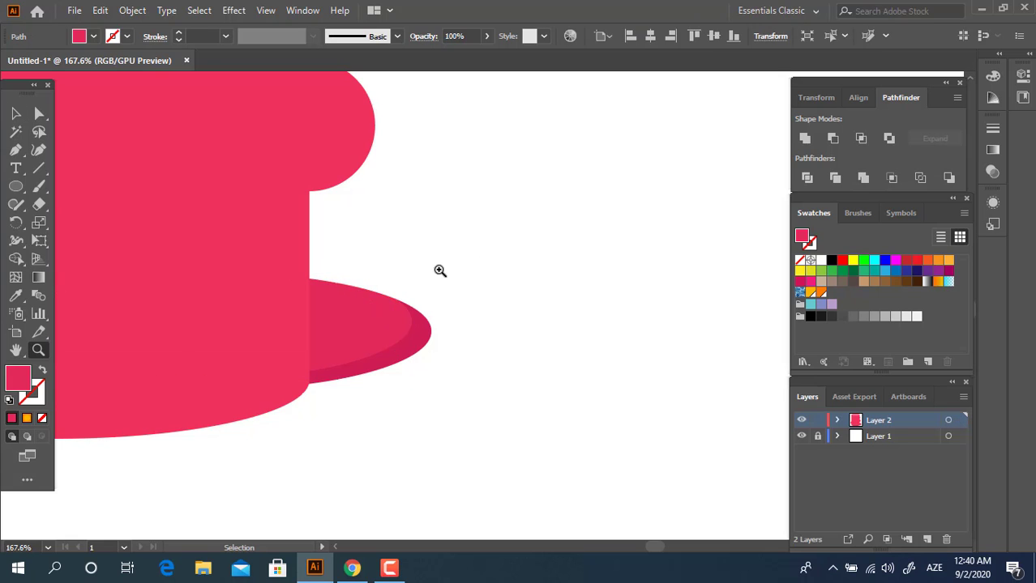
scroll(354, 330, down, 5)
scroll(463, 396, up, 2)
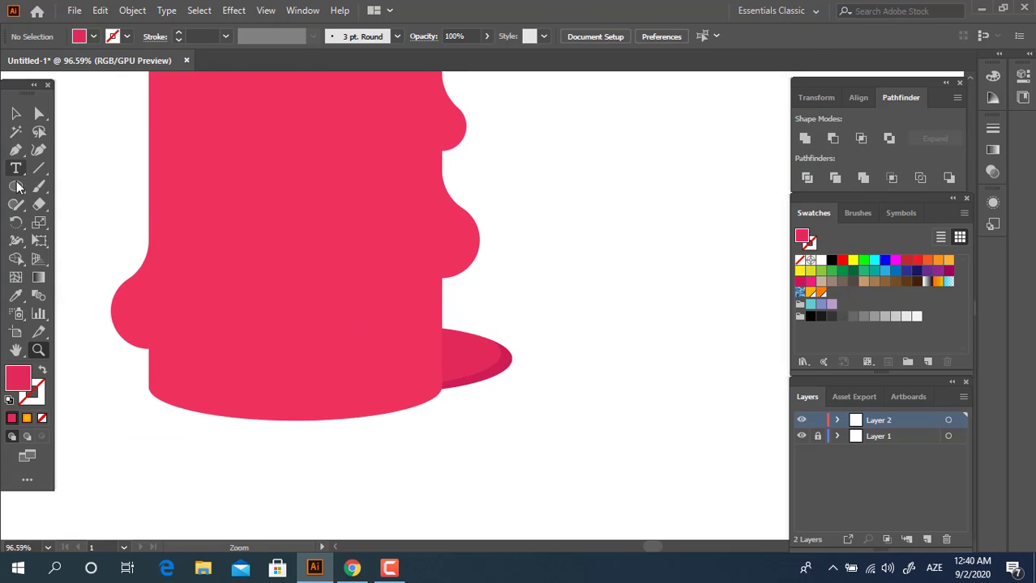
Draw a small droplet ellipse and move it just right of the puddle's tip.
mouse_move(505, 360)
mouse_down()
mouse_move(527, 348)
mouse_move(543, 363)
mouse_move(542, 342)
mouse_move(544, 360)
mouse_up()
click(17, 114)
click(463, 450)
click(616, 438)
mouse_move(519, 319)
mouse_down()
mouse_move(639, 393)
mouse_move(300, 418)
mouse_up()
key(z)
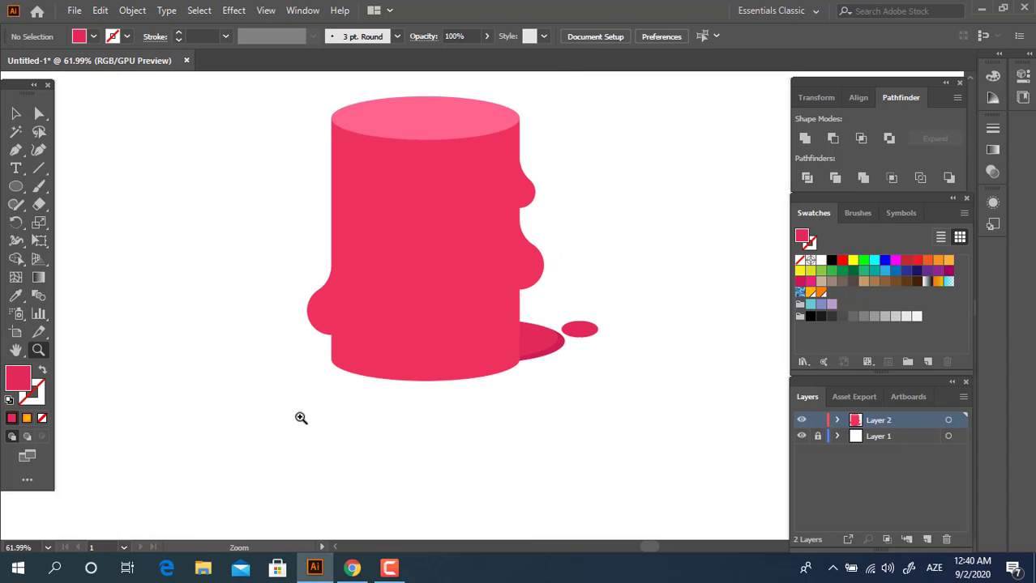
click(300, 418)
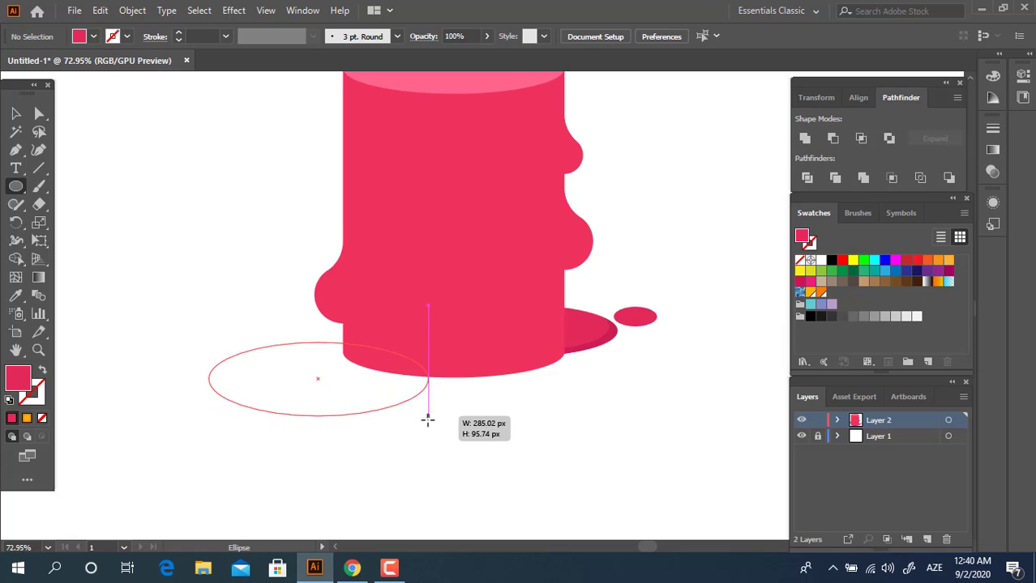
Draw a large ellipse at the stump's lower left and unite it with the stump body.
drag(329, 370, 429, 409)
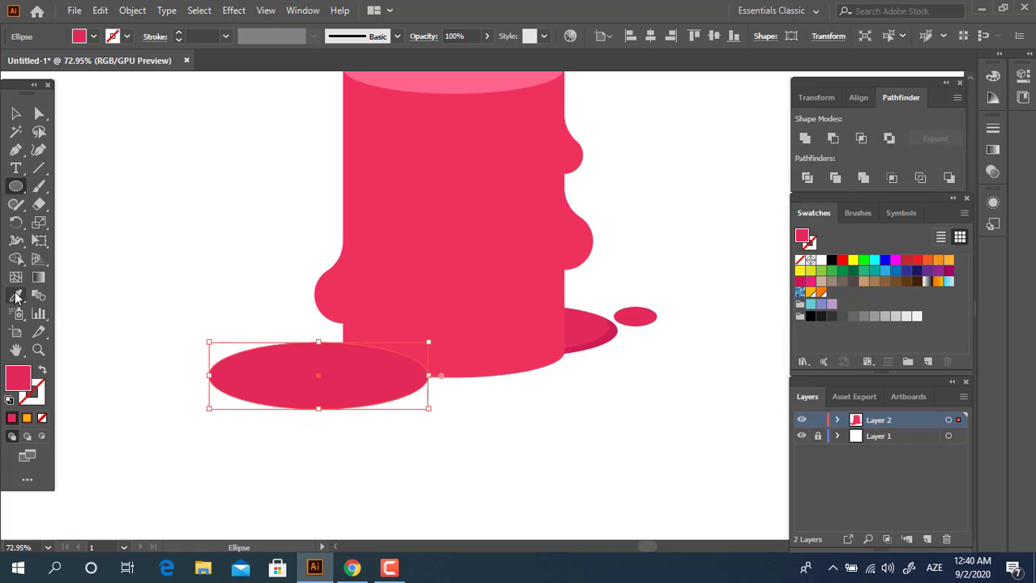
key(z)
drag(404, 312, 263, 294)
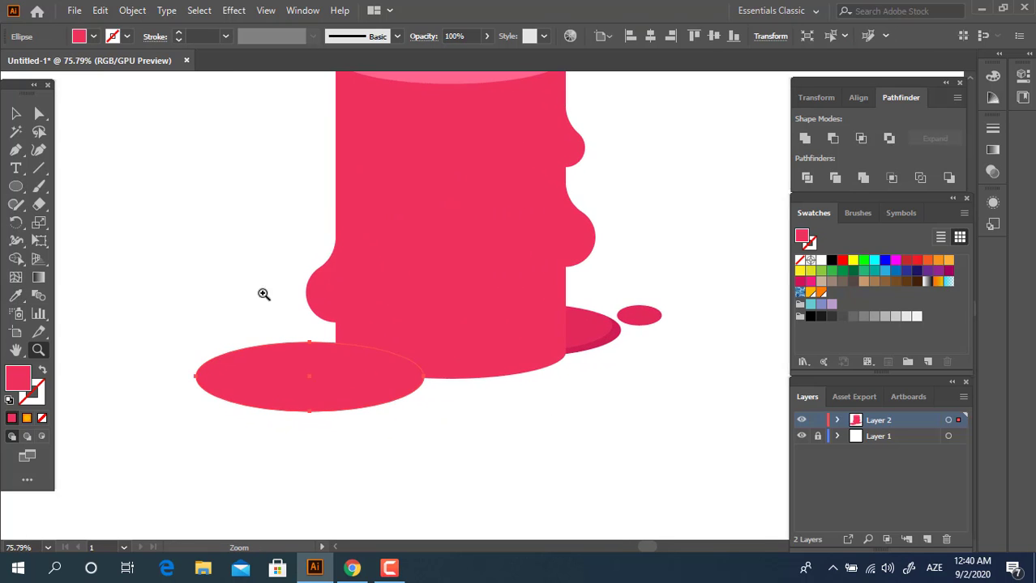
click(14, 113)
click(550, 470)
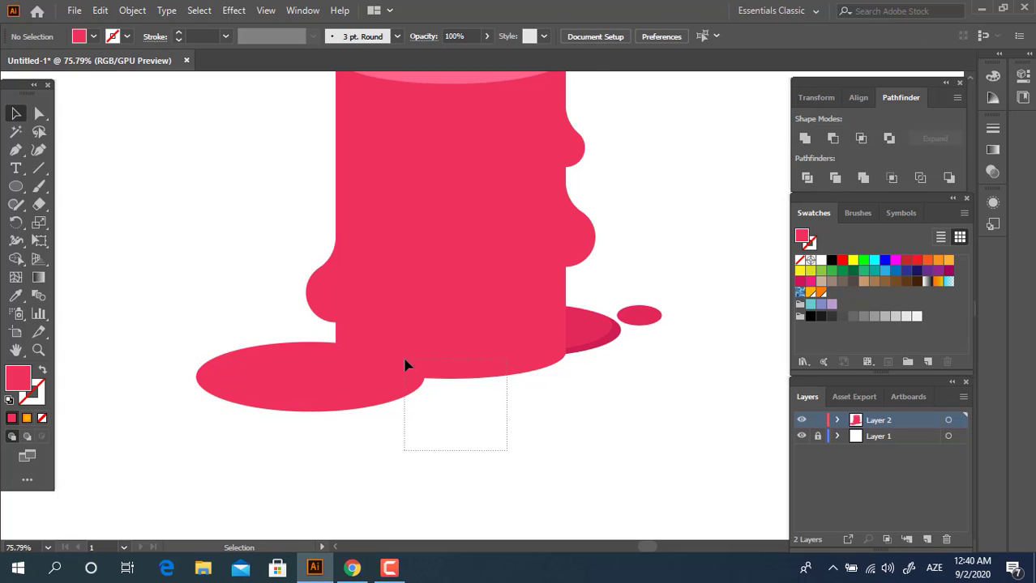
drag(404, 365, 404, 364)
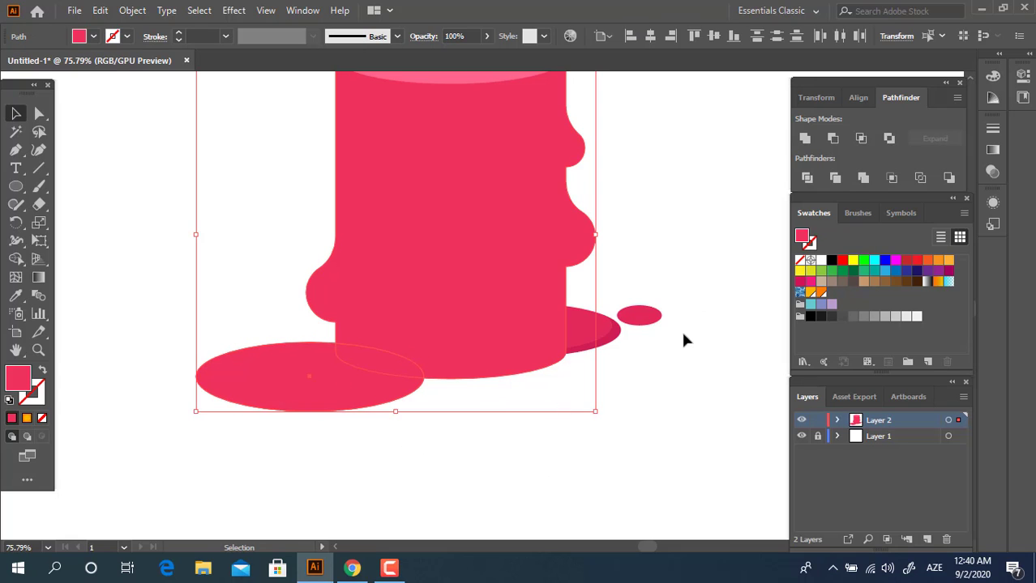
click(801, 140)
Round the inner bottom-left corner anchor where the new ellipse joins the body.
click(39, 114)
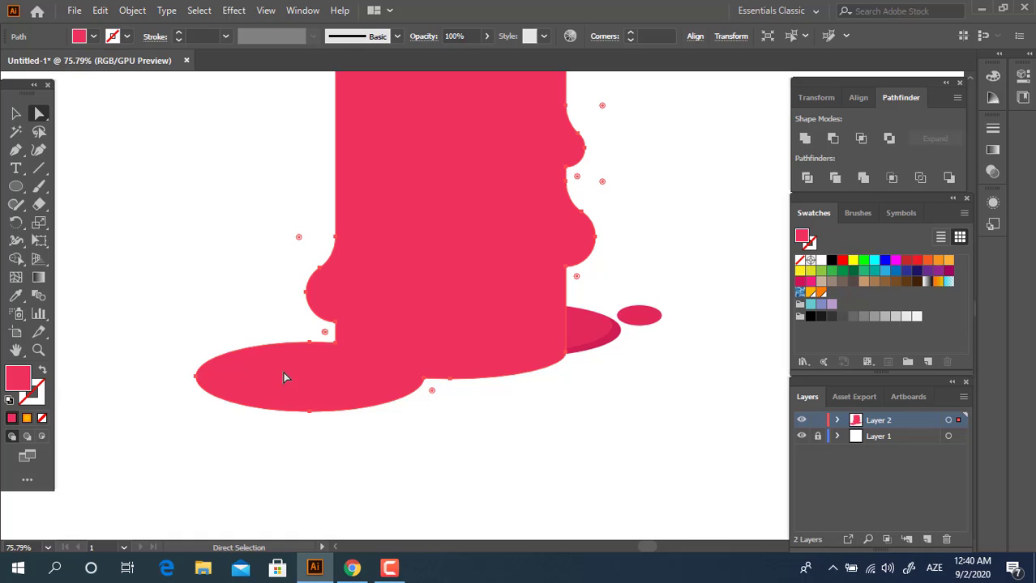
click(324, 333)
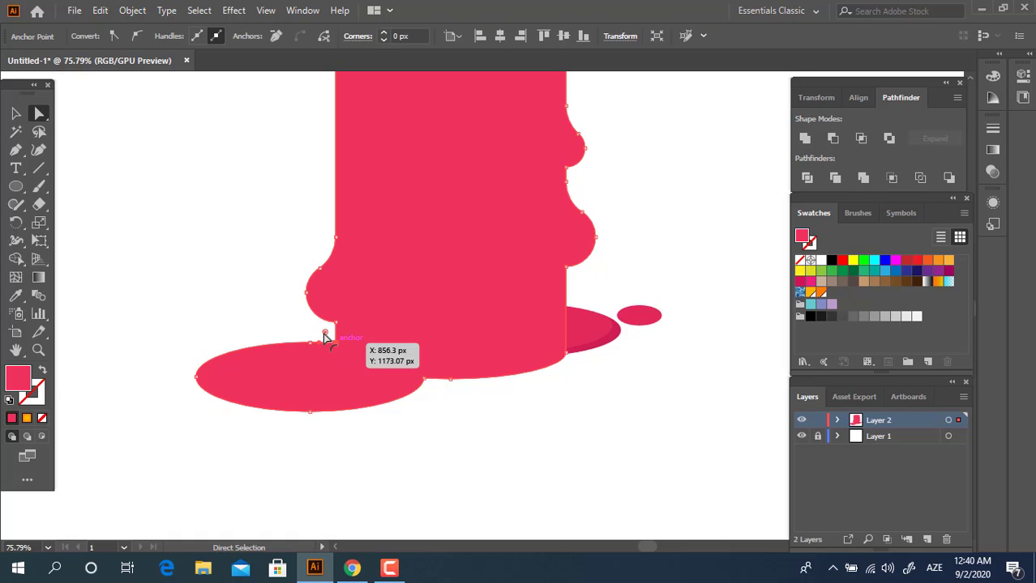
drag(322, 335, 370, 386)
mouse_move(508, 448)
mouse_down()
mouse_move(432, 401)
mouse_move(561, 421)
mouse_up()
click(561, 421)
key(z)
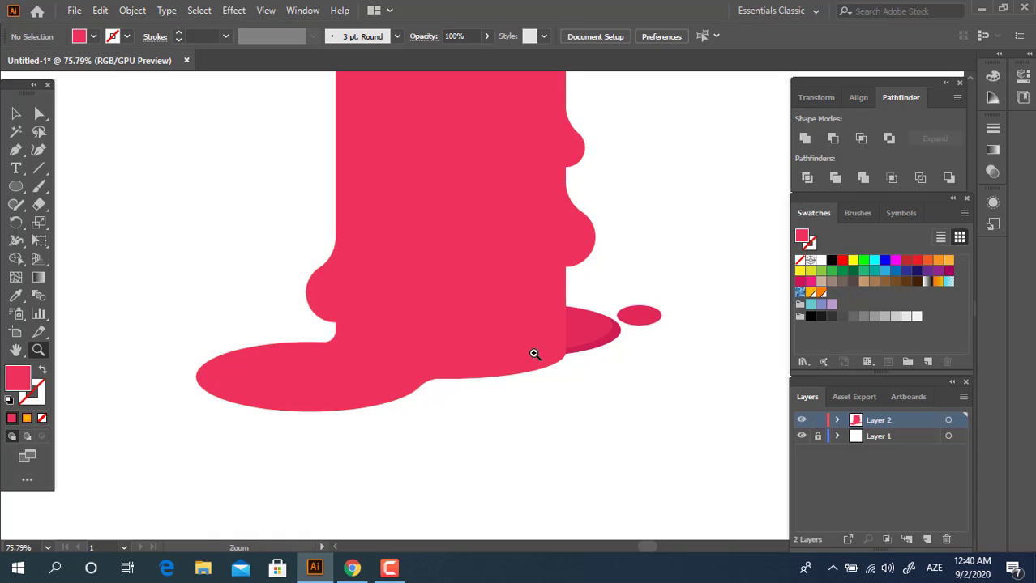
alt+click(534, 354)
click(490, 453)
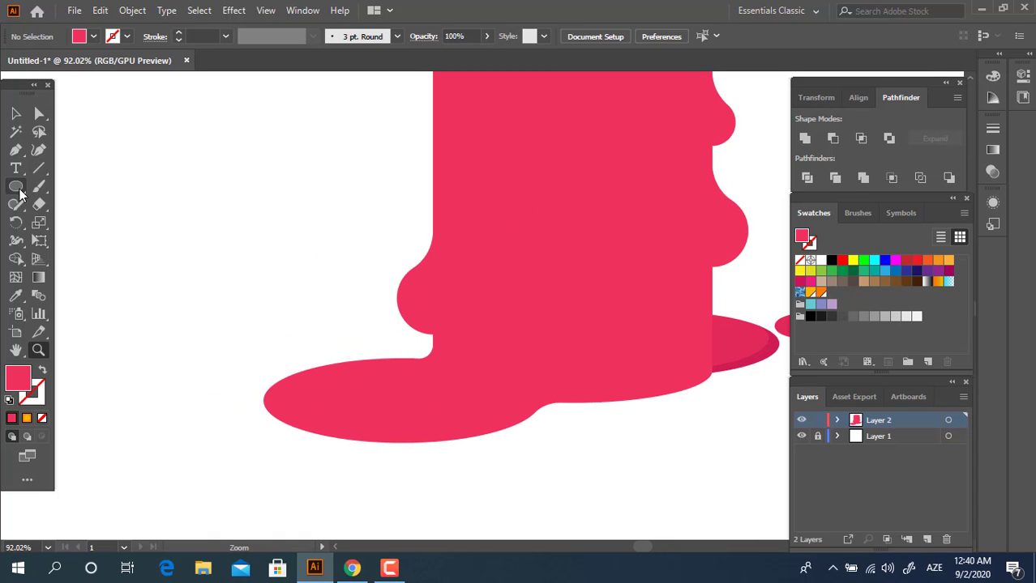
Draw an ellipse on the left of the puddle and fill it with the stump top's light pink.
click(19, 189)
drag(303, 367, 450, 415)
key(z)
alt+click(495, 389)
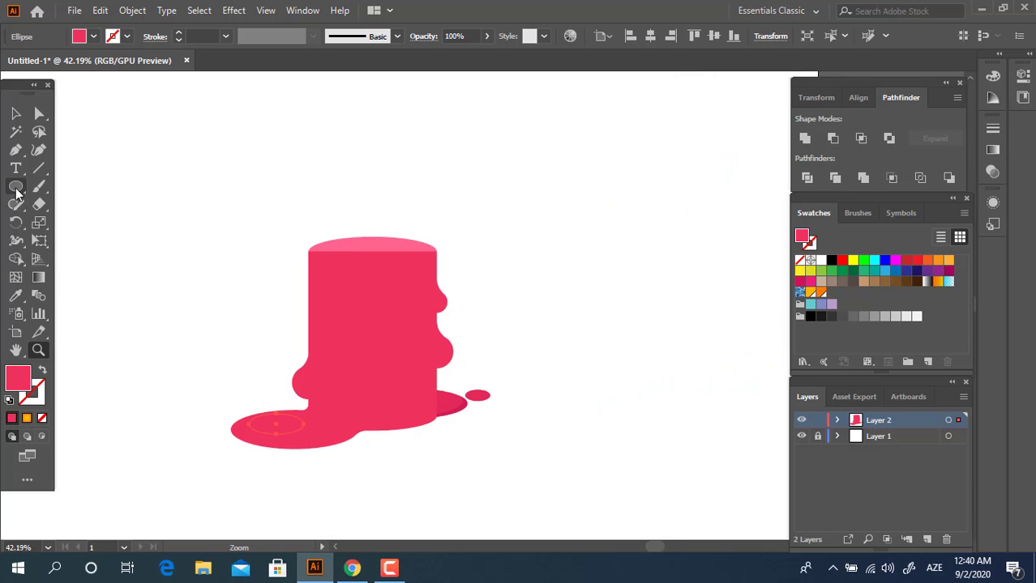
click(336, 247)
scroll(304, 414, up, 5)
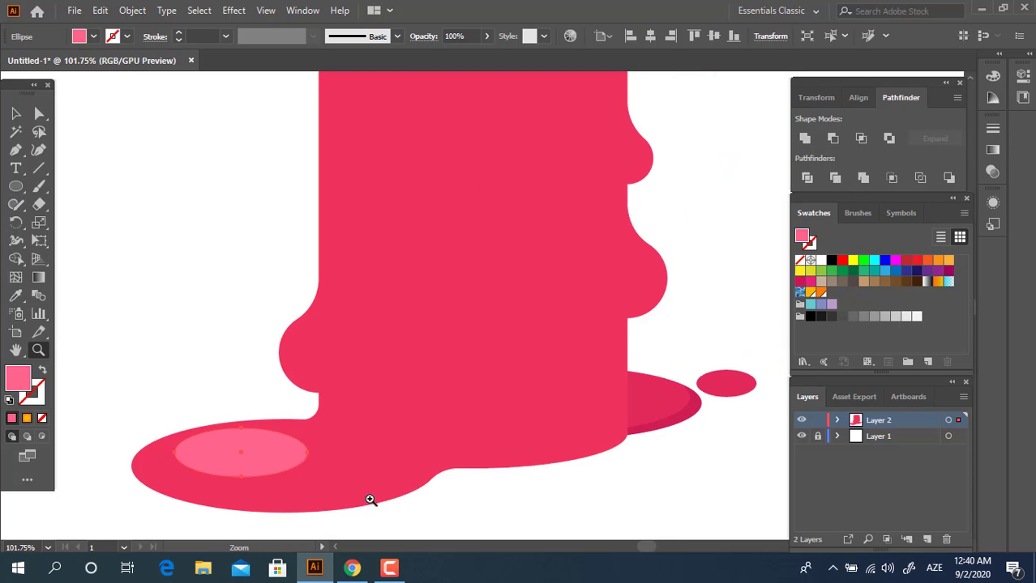
click(14, 114)
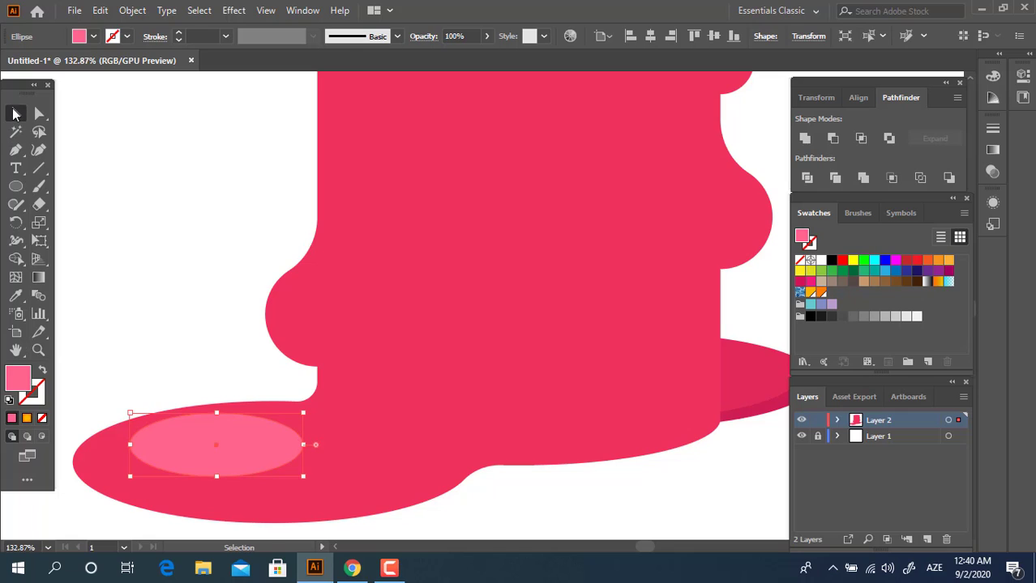
Flatten and shrink the highlight ellipse into a thin sheen on the puddle.
click(309, 480)
drag(217, 476, 216, 458)
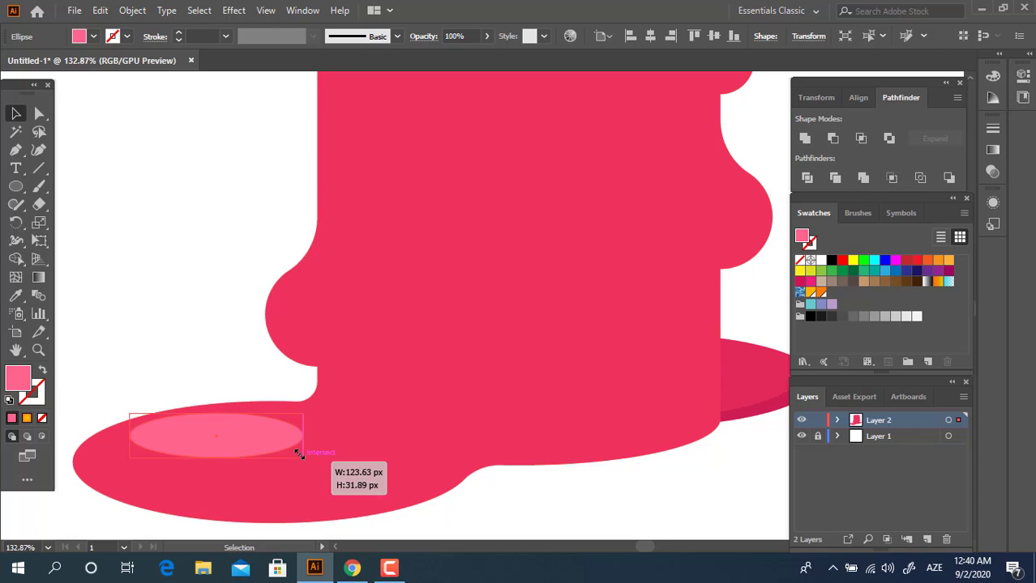
mouse_move(303, 458)
mouse_down()
mouse_move(241, 442)
mouse_move(305, 474)
mouse_up()
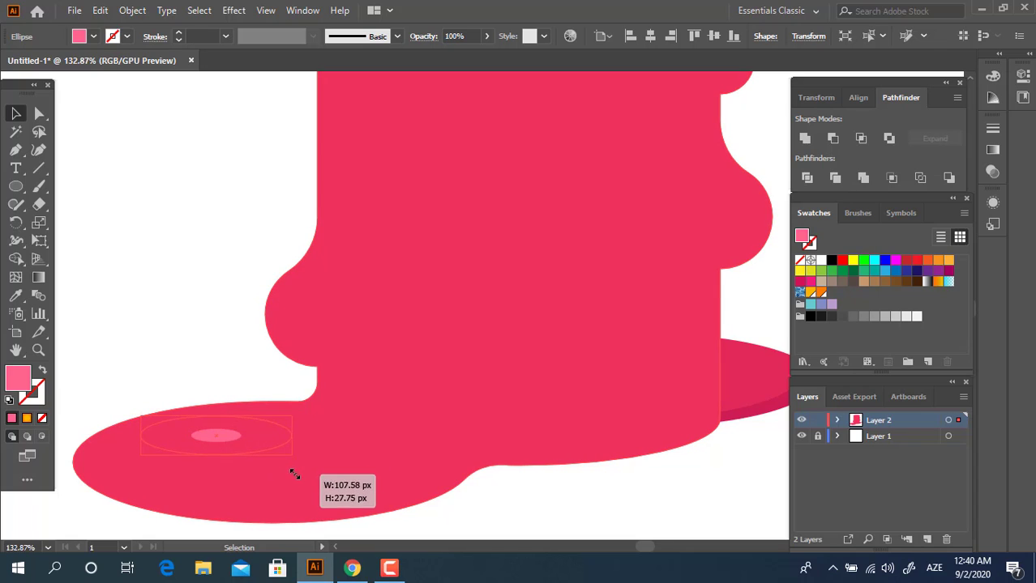
click(324, 467)
click(277, 425)
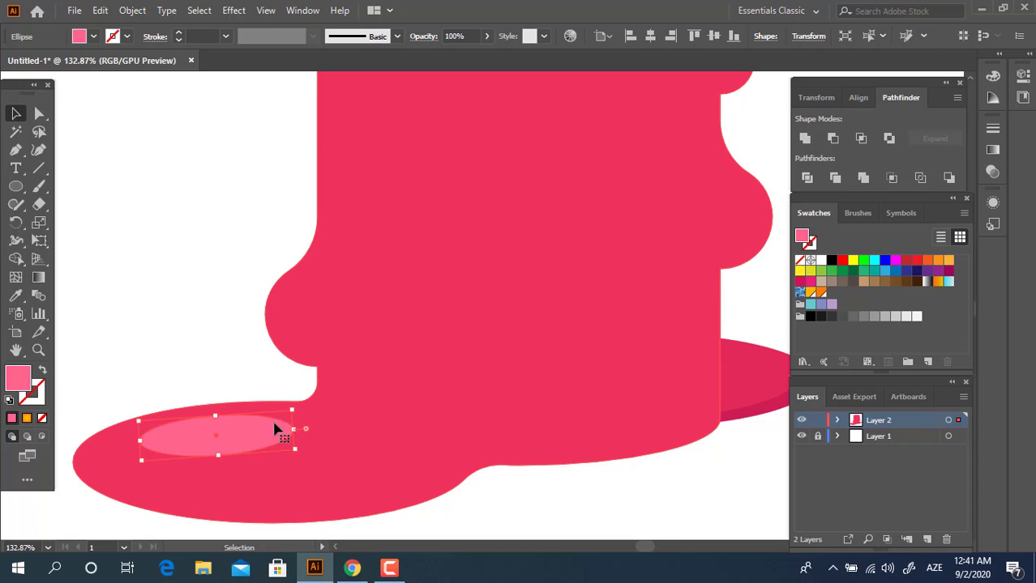
click(289, 353)
key(z)
alt+click(361, 424)
alt+click(361, 424)
click(479, 441)
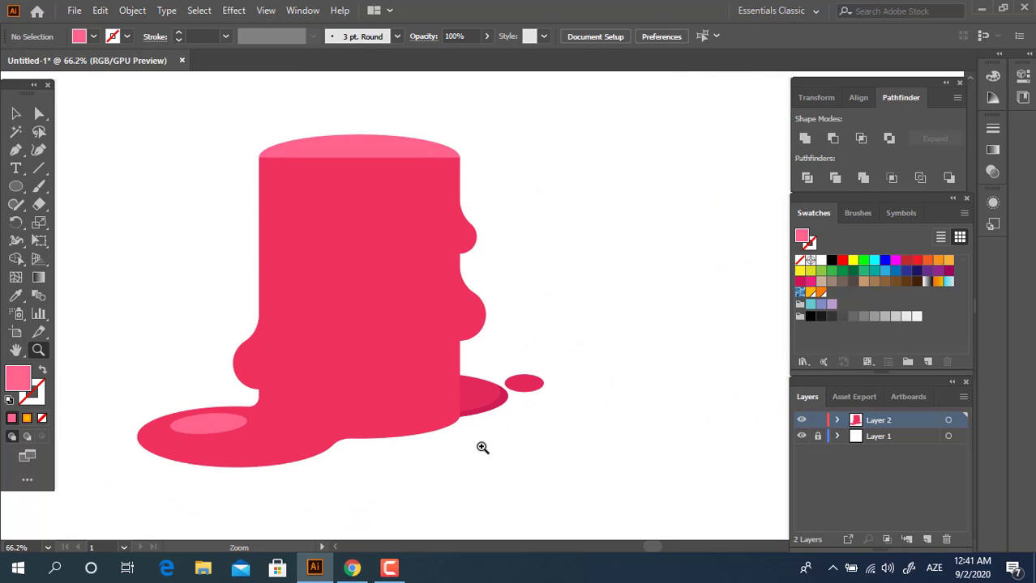
click(472, 467)
click(16, 186)
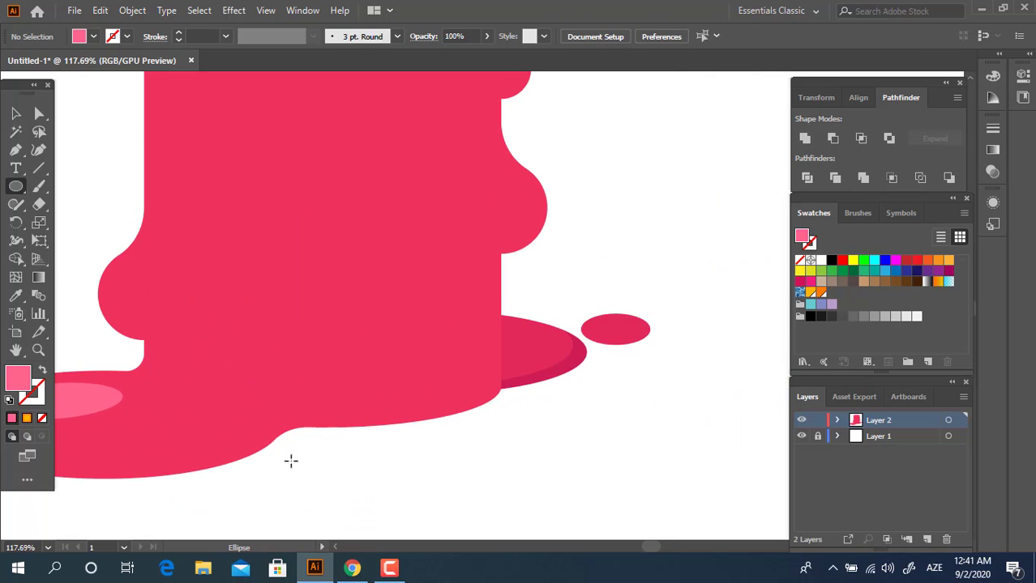
Draw a small droplet ellipse below the puddle and colour it the stump's main red.
drag(287, 447, 377, 478)
key(i)
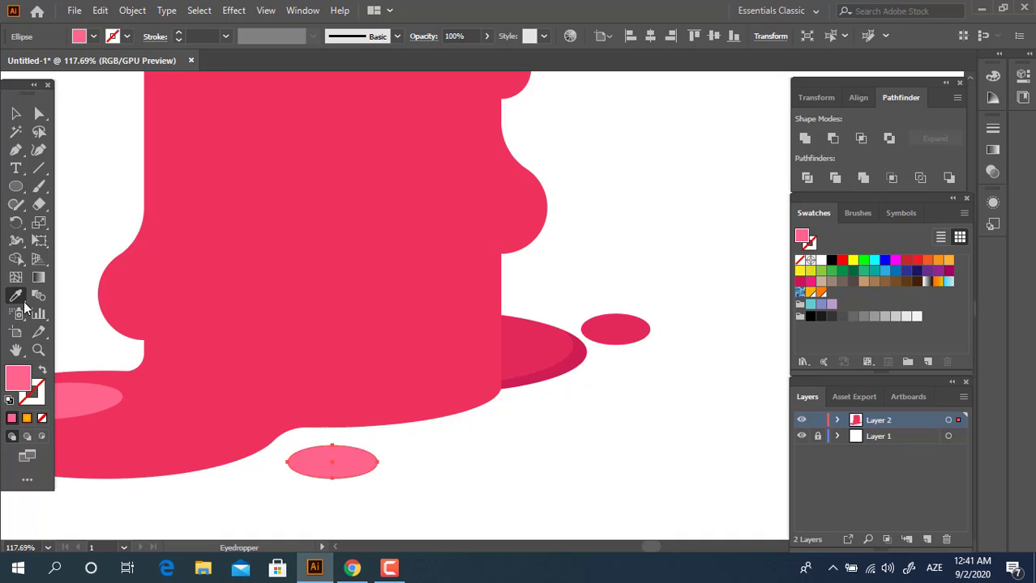
click(203, 348)
key(z)
mouse_move(203, 348)
mouse_down()
mouse_move(147, 359)
mouse_move(342, 351)
mouse_up()
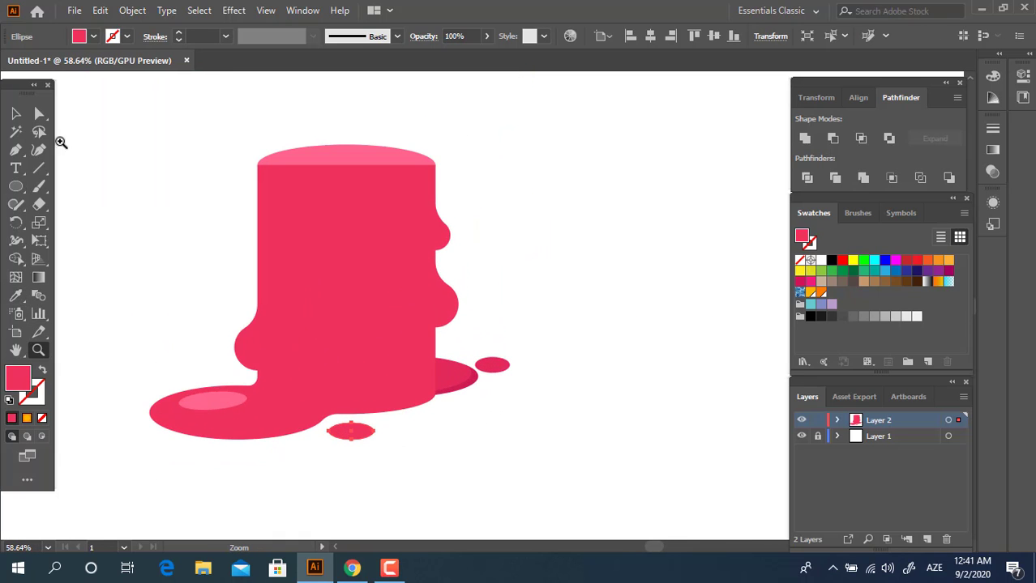
click(15, 113)
click(432, 458)
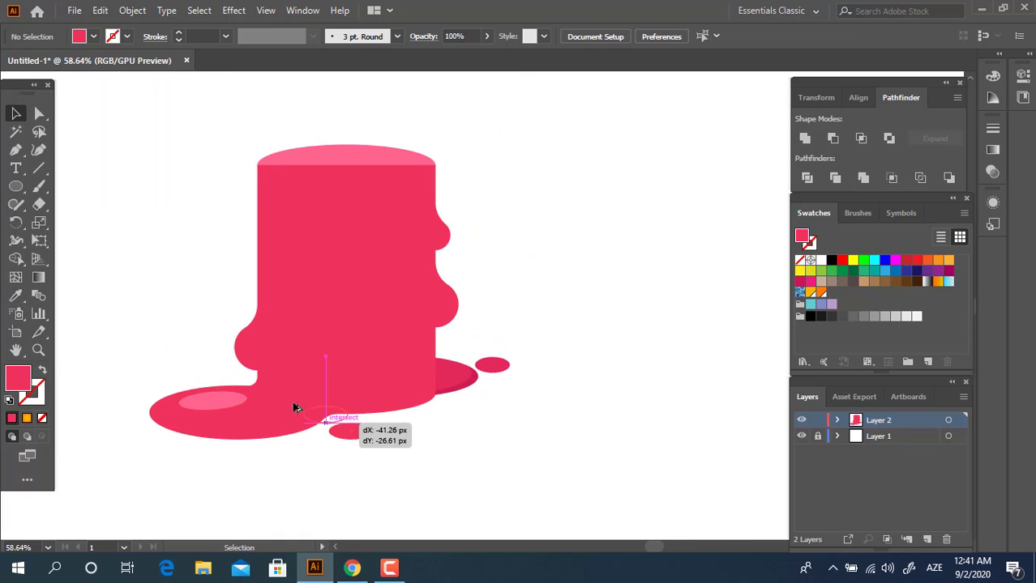
Copy the droplet to the stump's left base, colour it darker pink and send it to back.
mouse_move(294, 408)
mouse_down()
mouse_move(237, 384)
mouse_move(249, 393)
mouse_up()
click(14, 298)
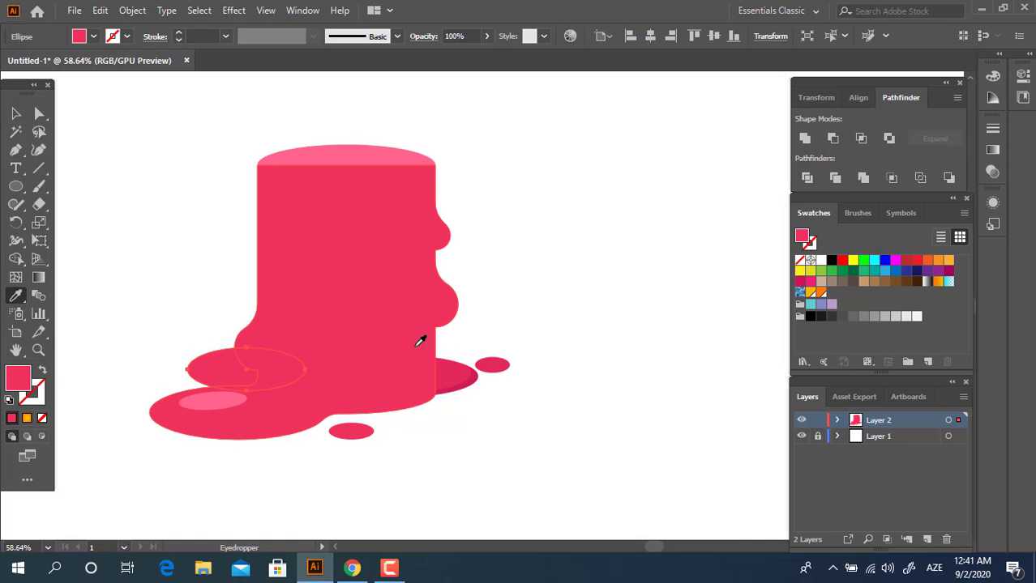
click(449, 381)
key(z)
click(275, 393)
click(15, 116)
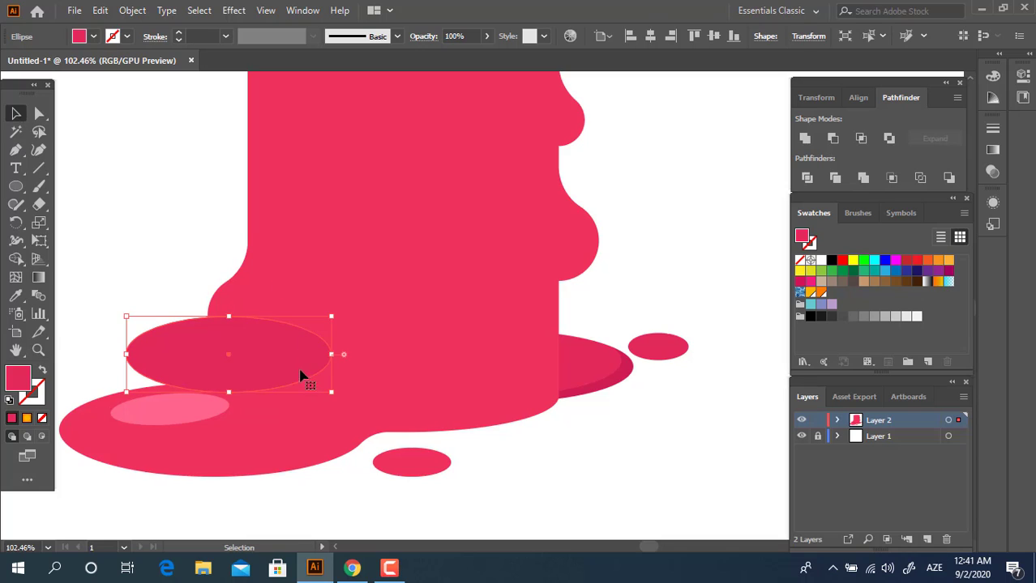
right_click(300, 372)
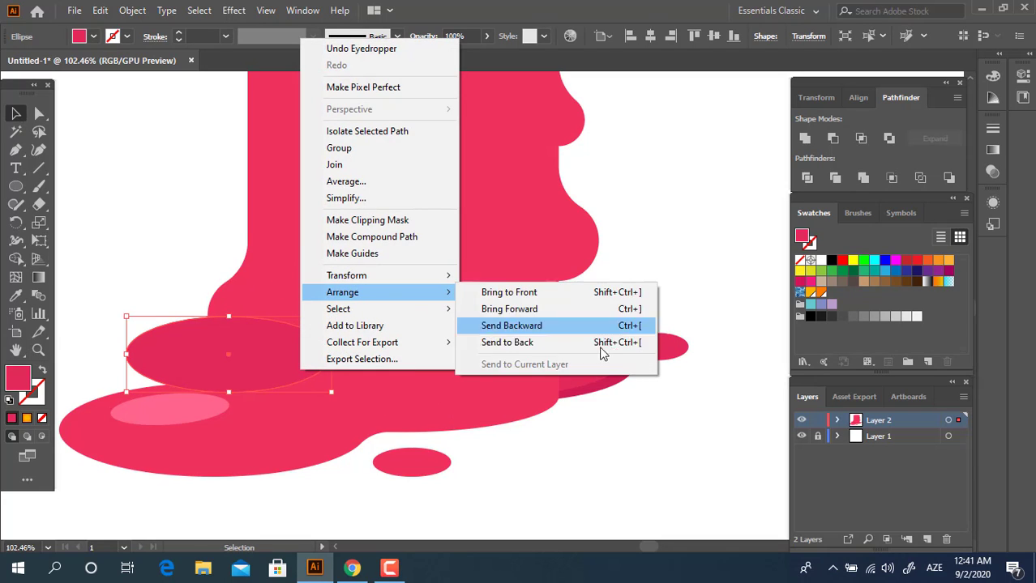
click(608, 343)
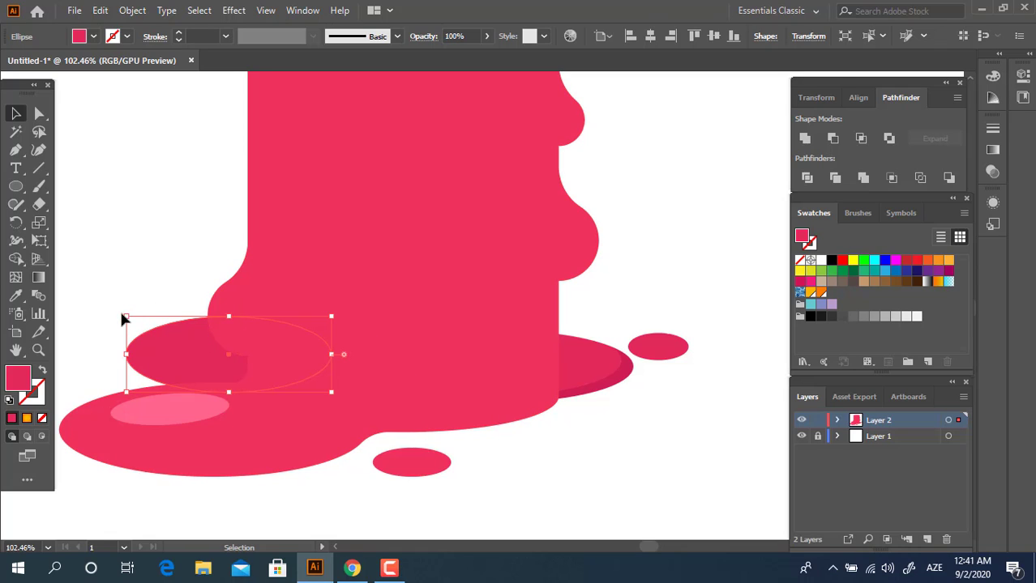
Shrink the dark pink ellipse and shift it left and down under the base.
drag(126, 317, 171, 333)
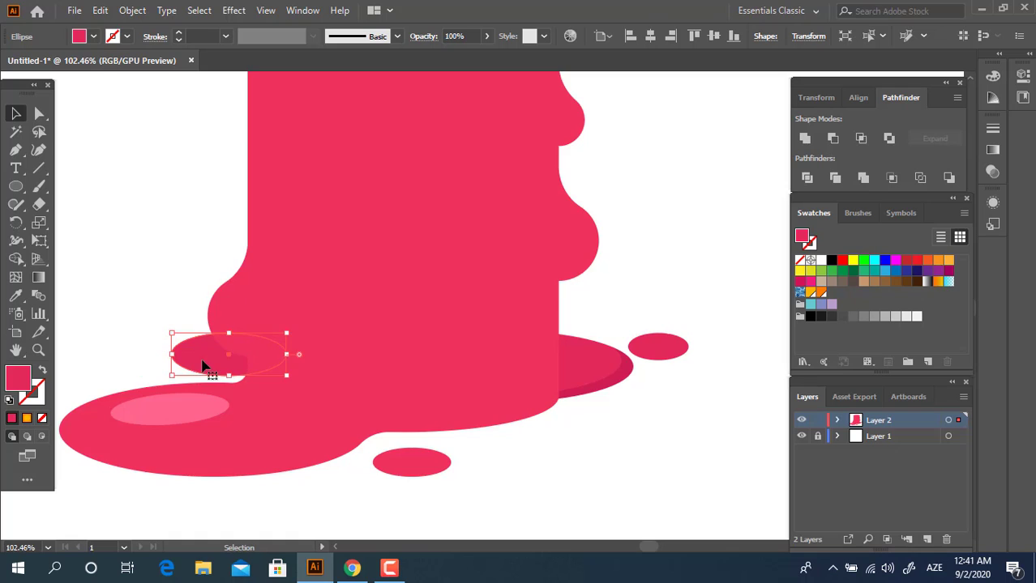
drag(203, 366, 191, 372)
click(683, 531)
key(z)
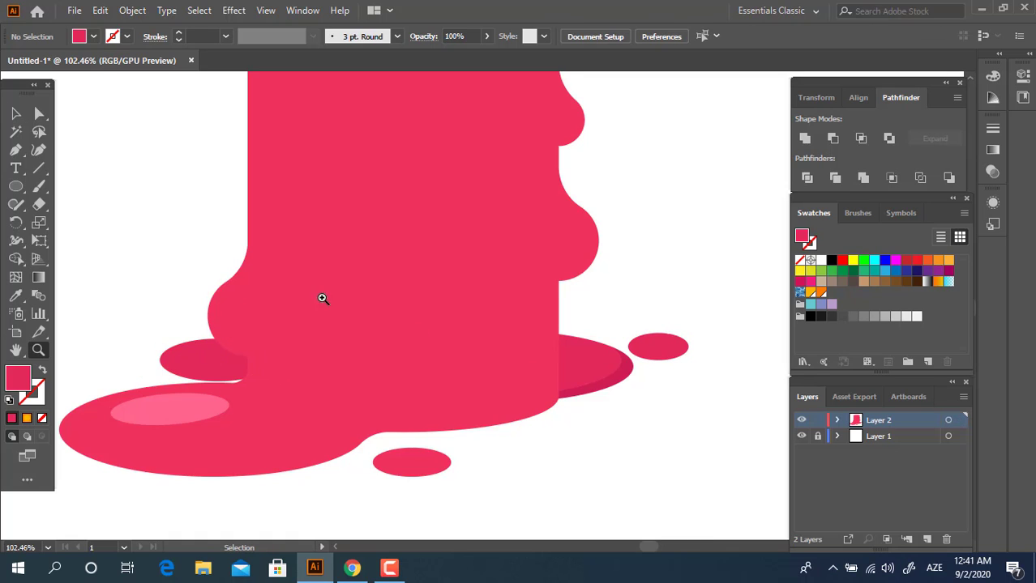
scroll(321, 297, down, 3)
scroll(393, 438, up, 3)
Send the small dark ellipse behind the main shape and nudge it slightly down-right.
key(v)
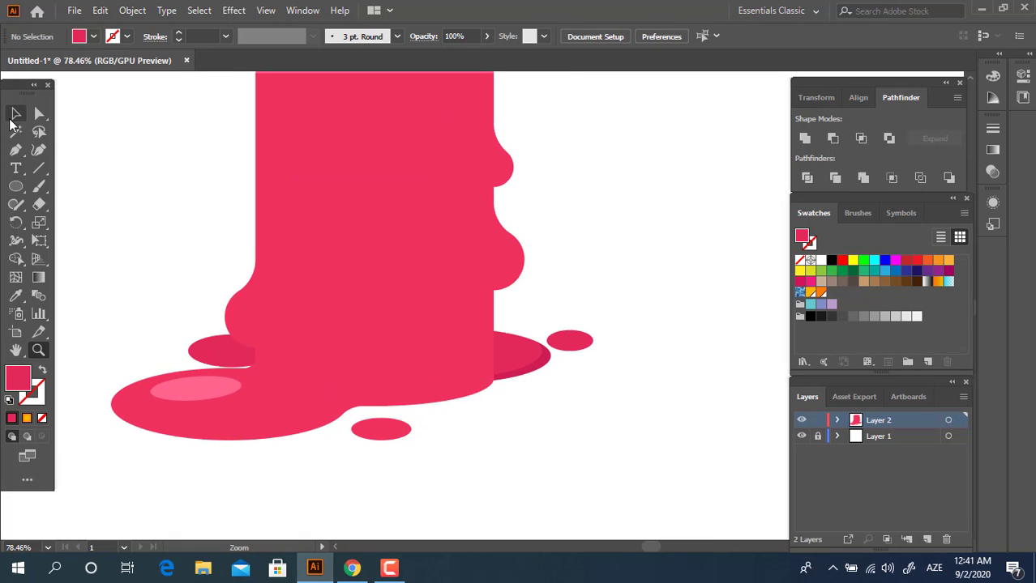
key(ctrl+shift+bracketleft)
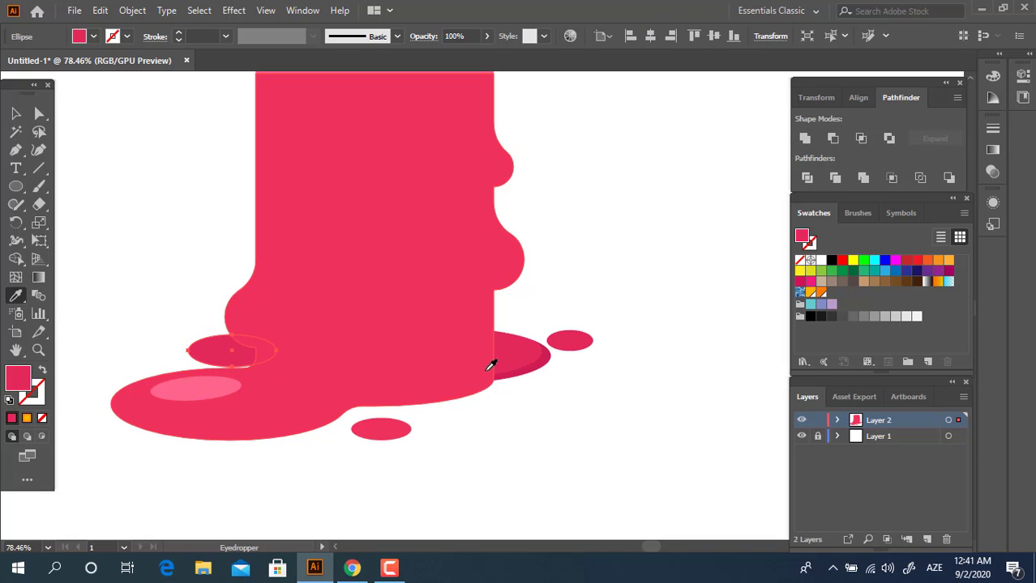
key(z)
scroll(446, 398, down, 1)
scroll(447, 398, down, 3)
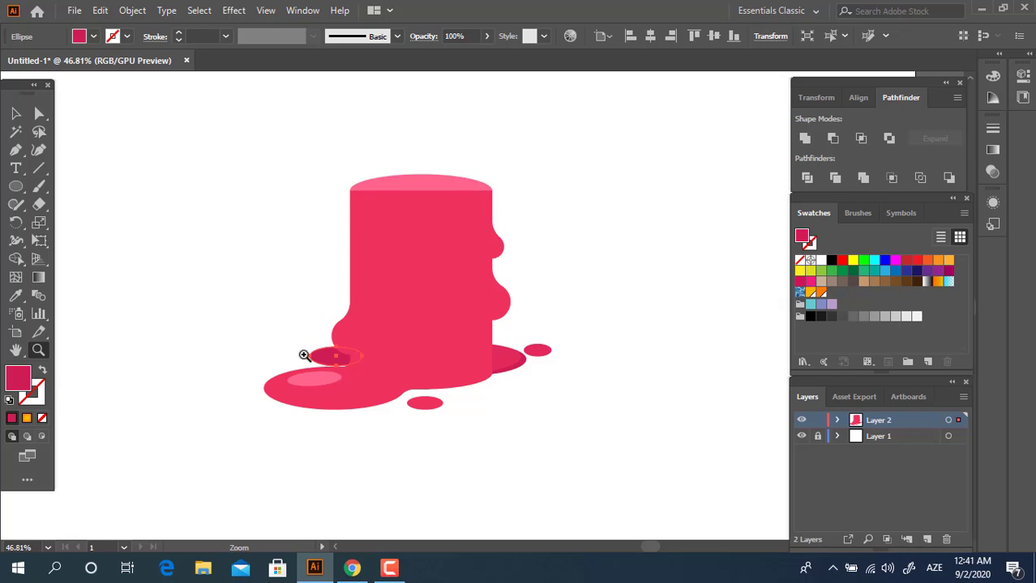
drag(304, 355, 551, 469)
key(v)
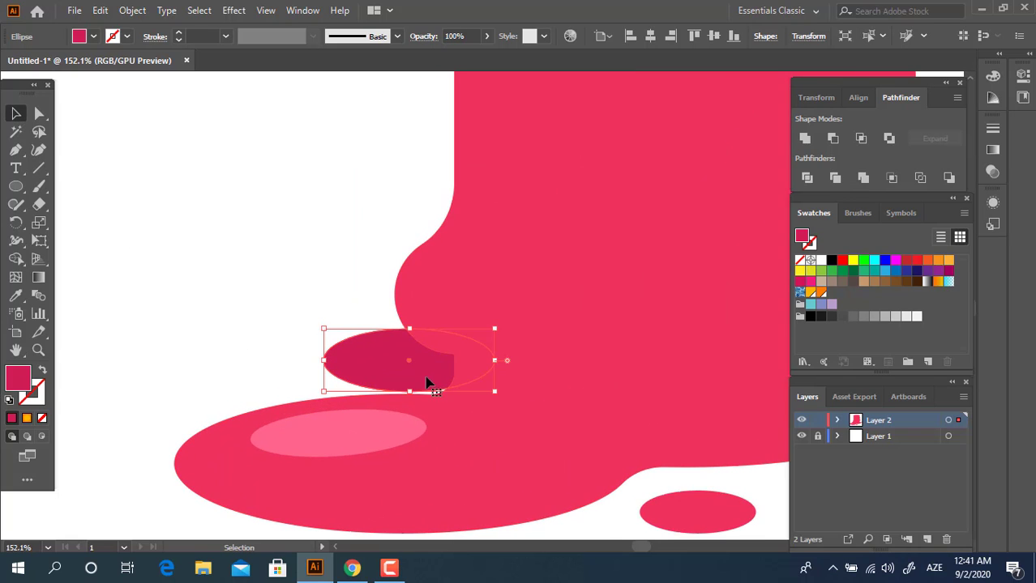
drag(426, 384, 434, 393)
click(294, 271)
key(z)
mouse_move(566, 331)
mouse_down()
mouse_move(434, 323)
mouse_move(433, 310)
mouse_up()
Bring the stump's top ellipse in front of everything.
key(v)
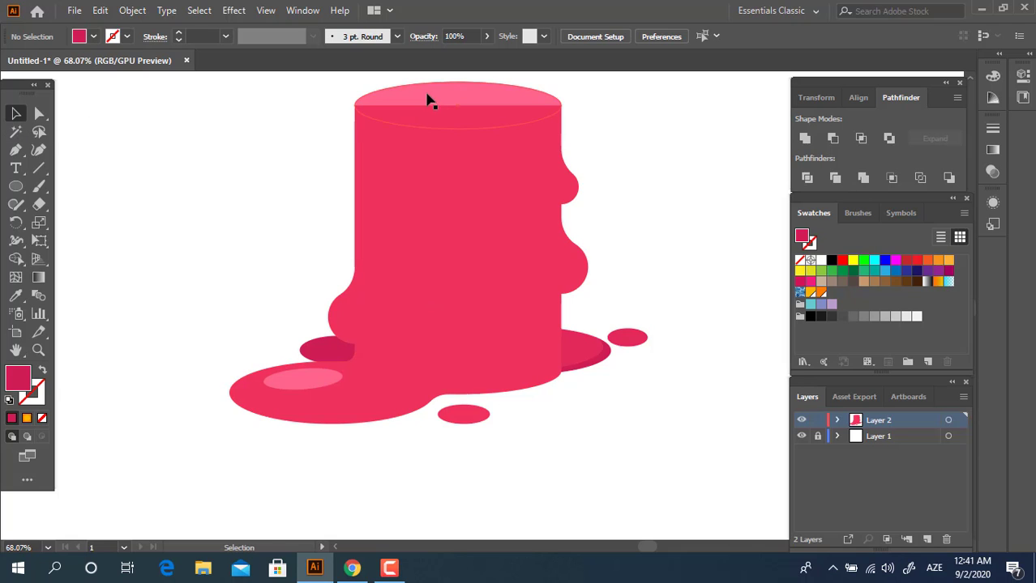
click(428, 97)
right_click(428, 96)
mouse_move(469, 348)
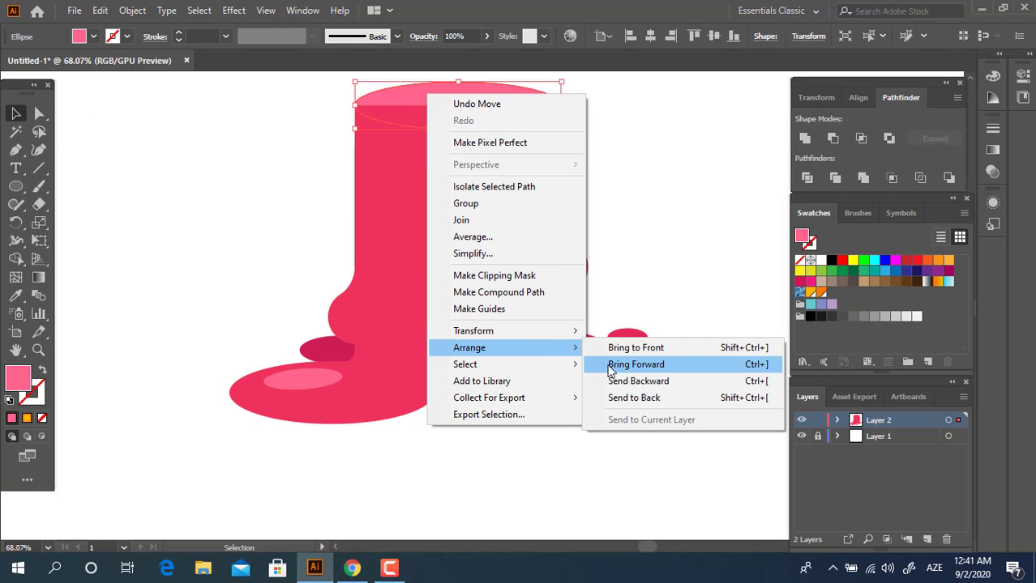
click(614, 348)
click(622, 376)
key(z)
mouse_move(502, 282)
mouse_down()
mouse_move(366, 287)
mouse_move(444, 324)
mouse_move(501, 377)
mouse_up()
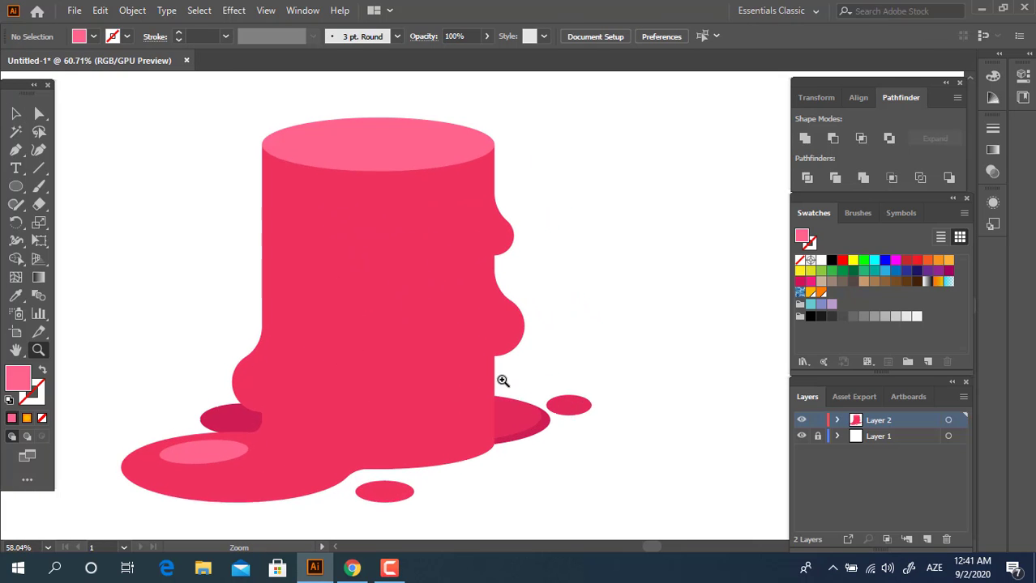
Pen-draw a narrow strip along the stump's right edge and fill it with the darker pink.
click(16, 150)
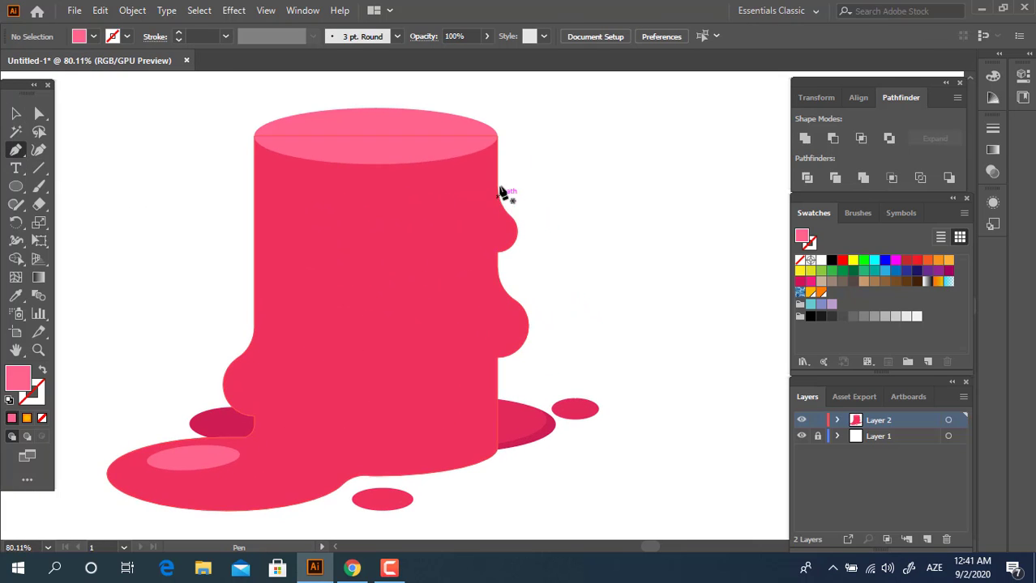
click(497, 132)
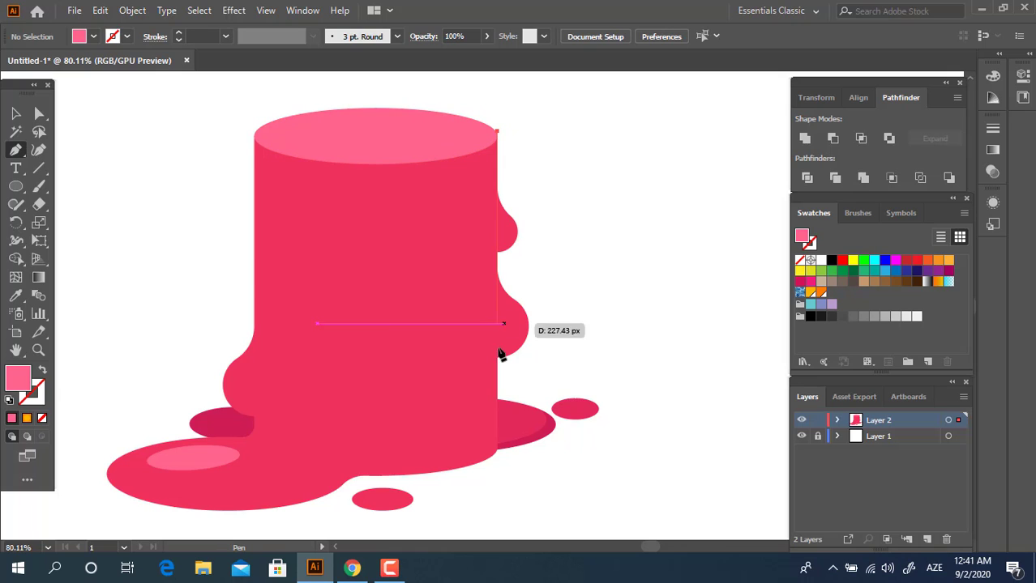
shift+click(496, 467)
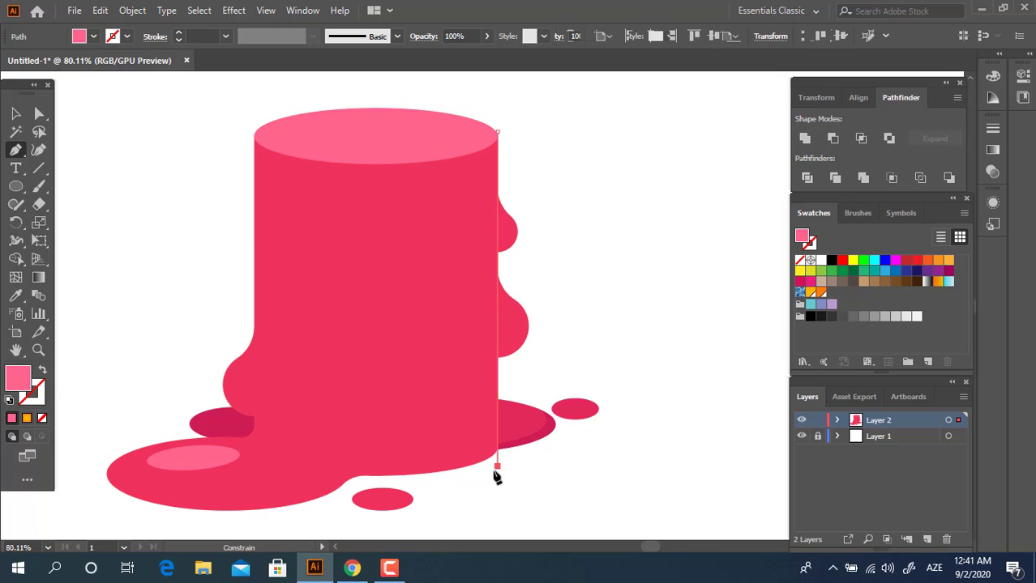
drag(474, 481, 473, 493)
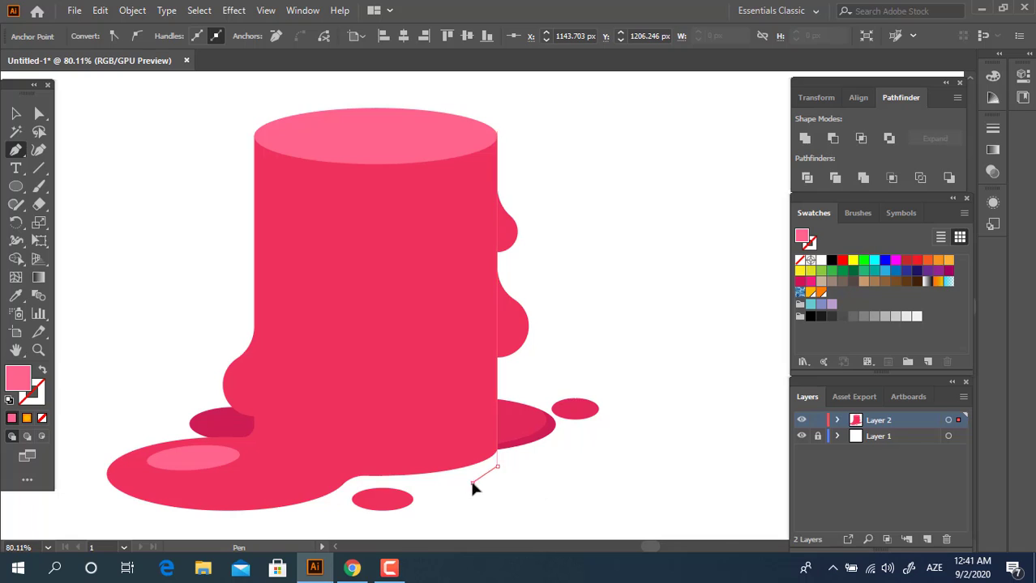
click(471, 133)
click(496, 132)
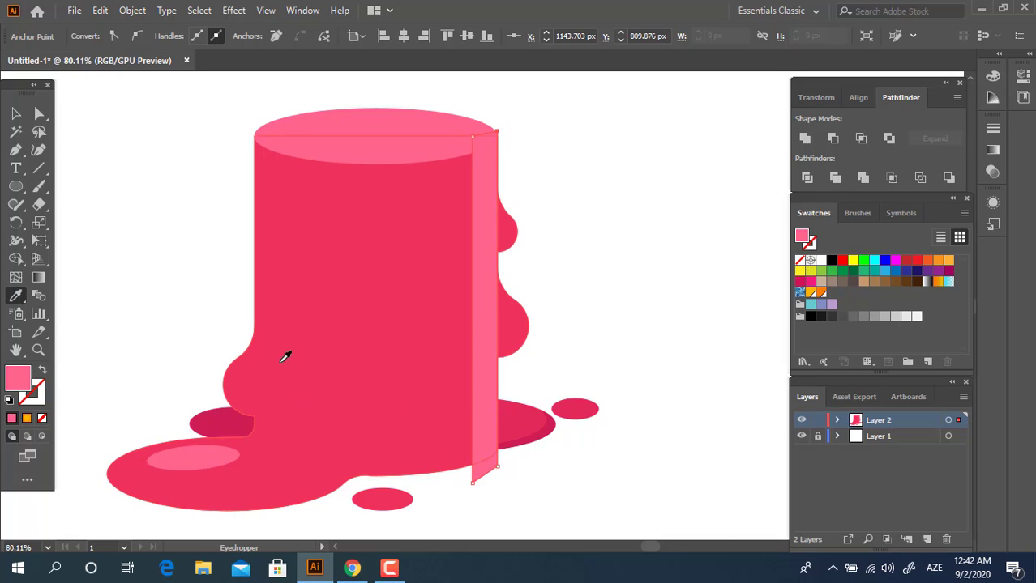
click(405, 381)
Send the shading strip backward so it sits behind the puddle shapes.
key(v)
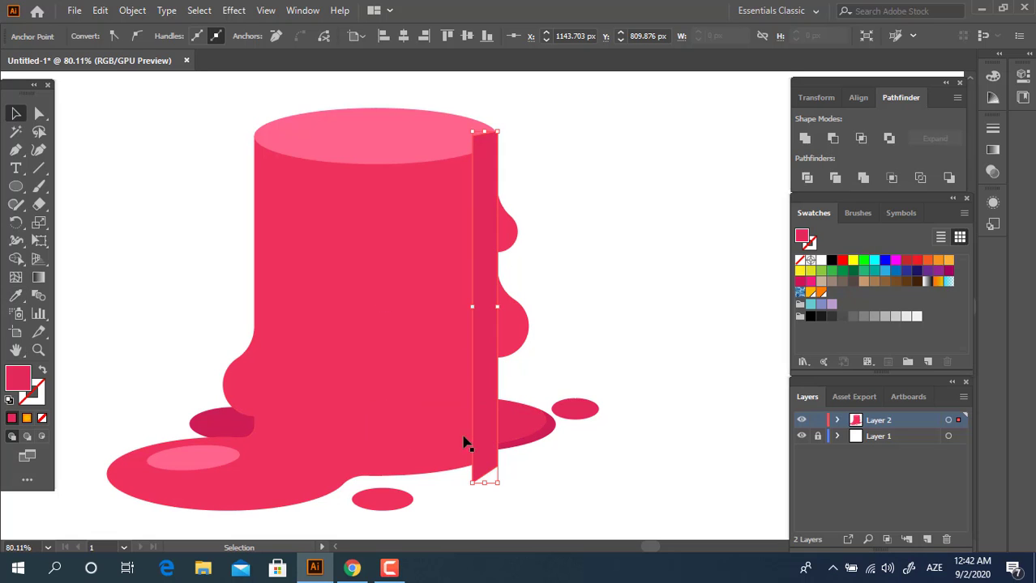
click(573, 499)
click(485, 321)
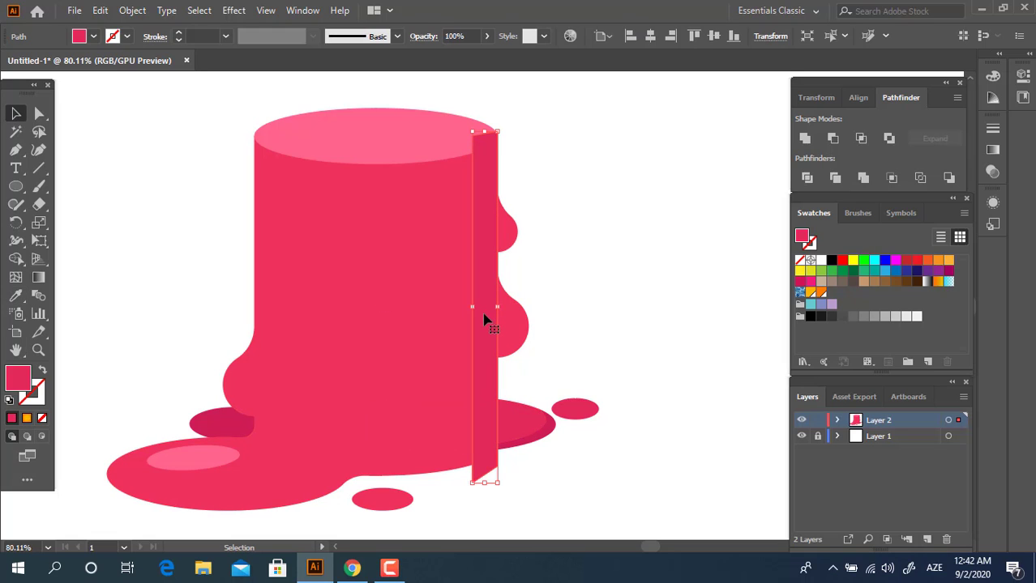
right_click(494, 298)
mouse_move(536, 476)
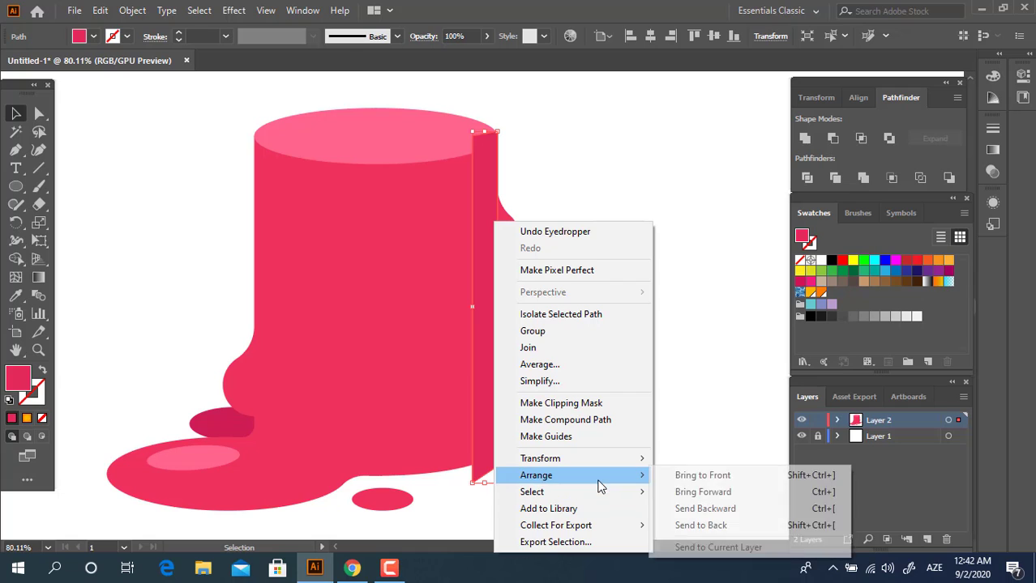
click(802, 508)
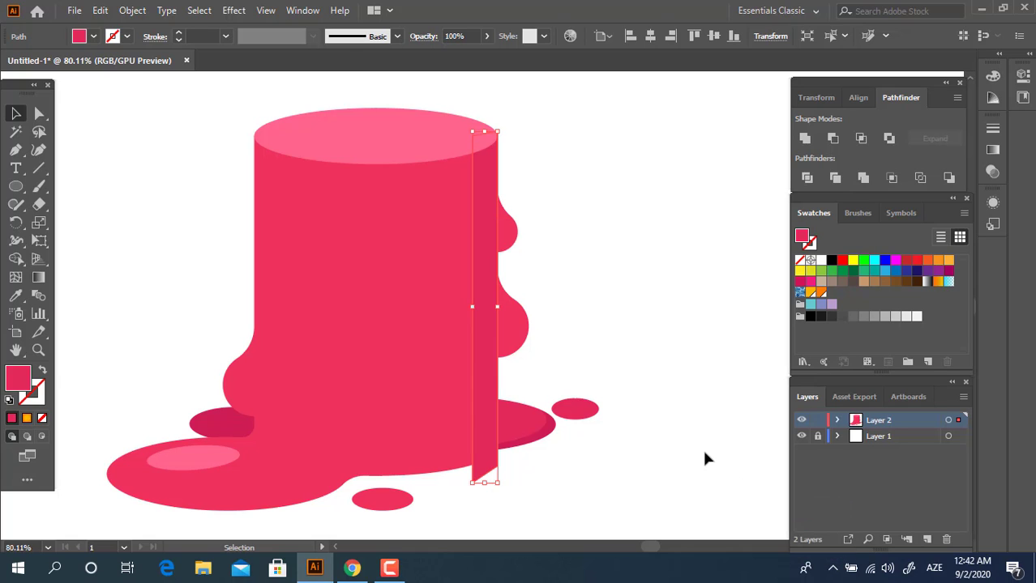
click(641, 486)
drag(456, 470, 464, 473)
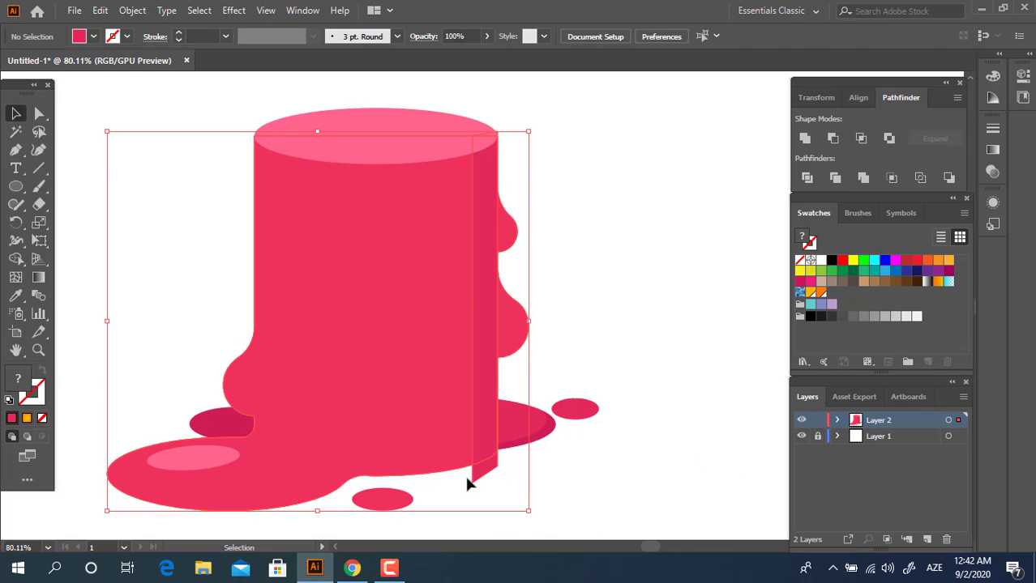
click(666, 326)
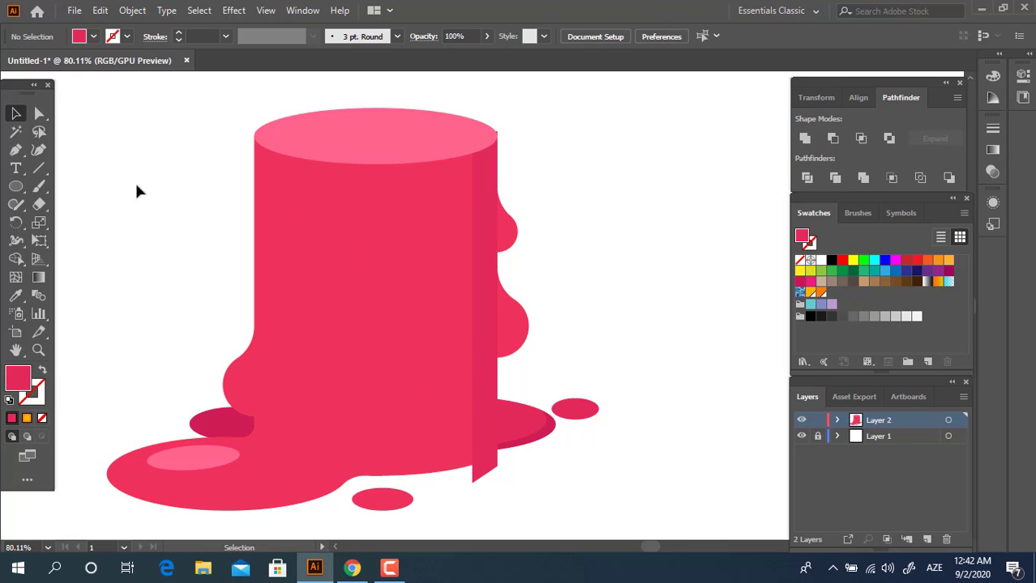
Draw a small circle below the rim and give it the rim's light pink.
drag(14, 191, 60, 188)
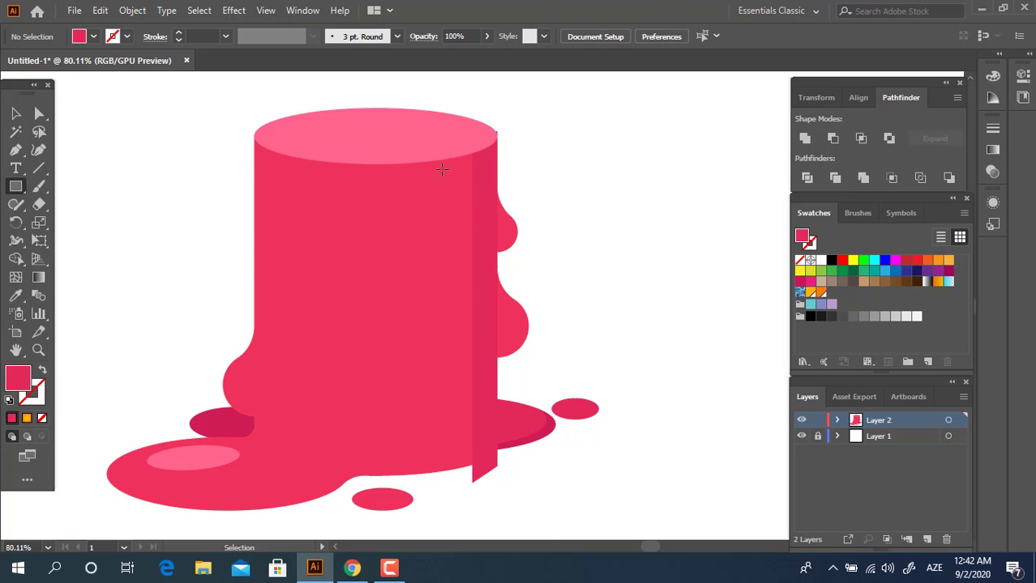
key(z)
drag(442, 168, 473, 226)
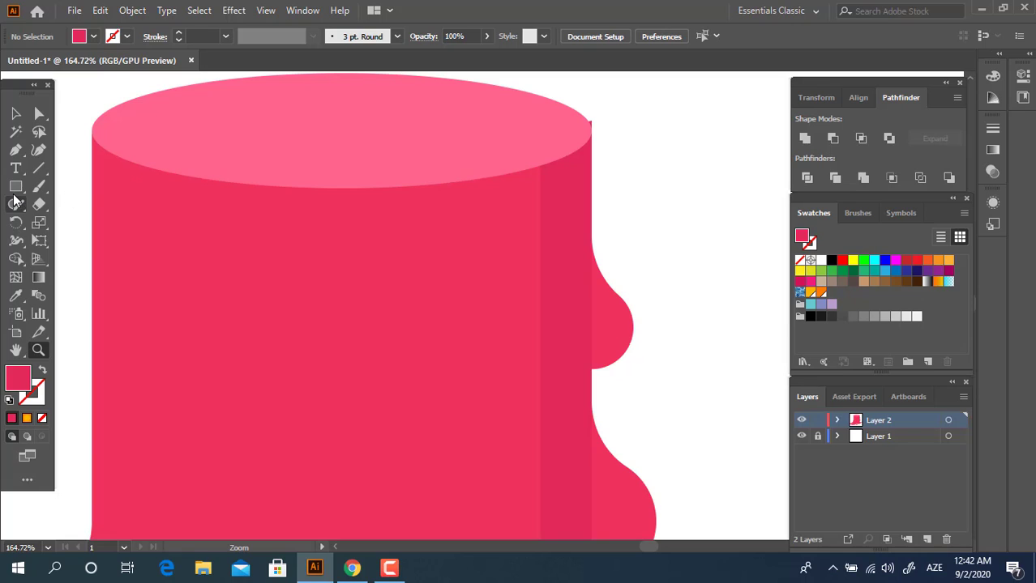
drag(14, 200, 75, 223)
mouse_move(373, 219)
mouse_down()
mouse_move(410, 257)
mouse_move(387, 282)
mouse_move(410, 288)
mouse_up()
click(15, 113)
drag(392, 209, 504, 259)
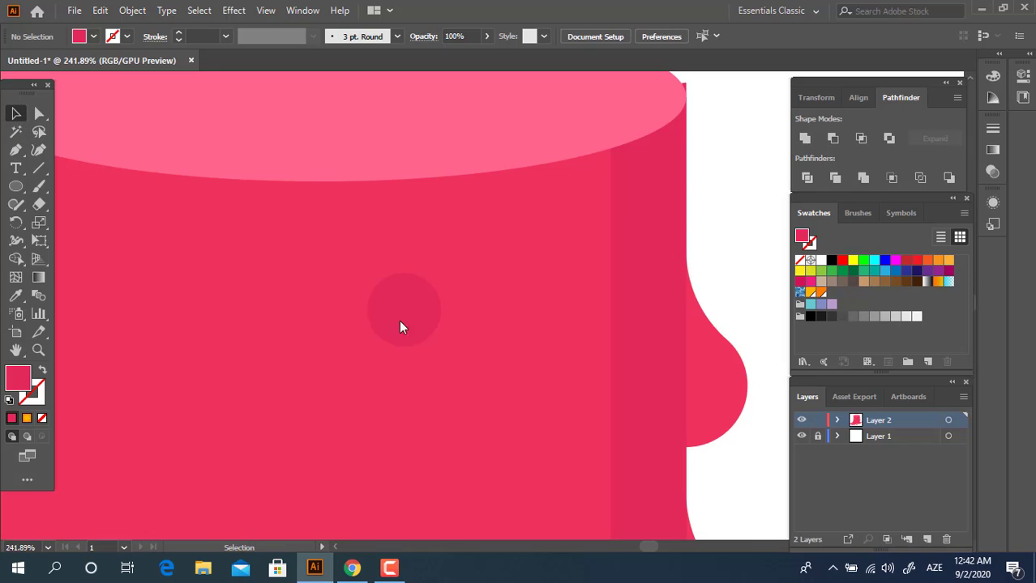
click(15, 295)
click(279, 136)
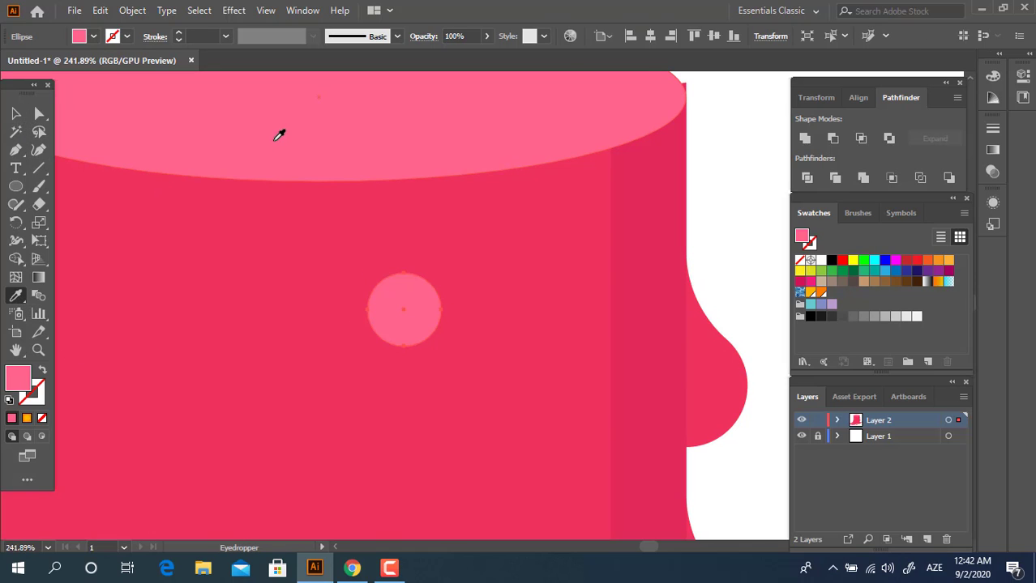
Draw a narrow rectangle stem from the rim down into the circle, centred on it.
click(17, 114)
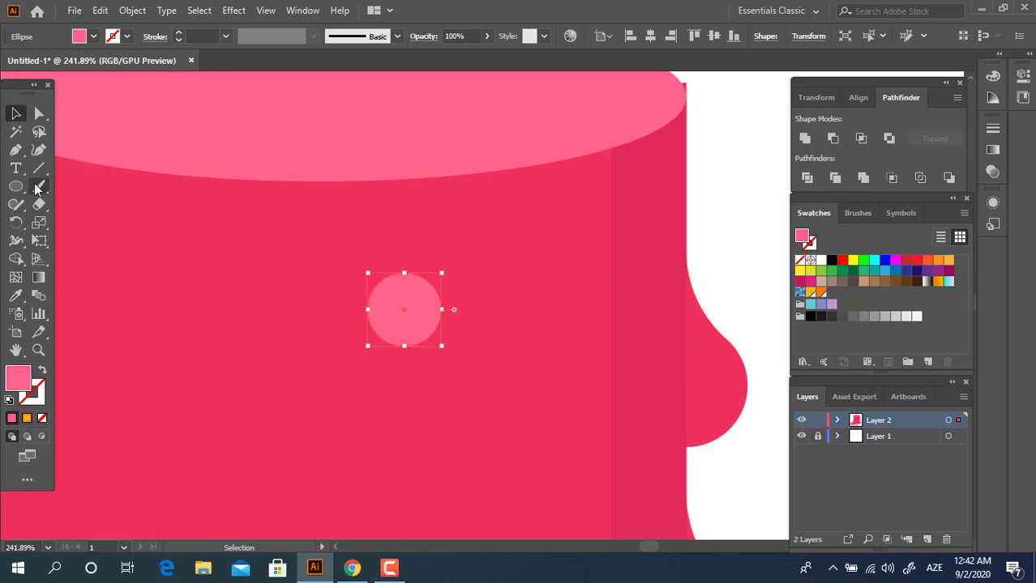
drag(16, 185, 90, 186)
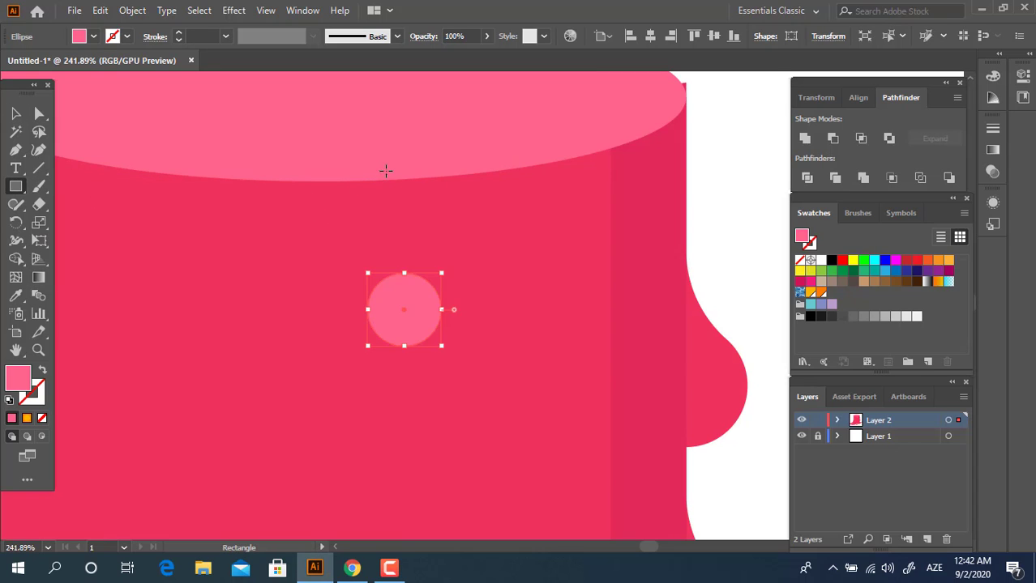
drag(386, 170, 411, 298)
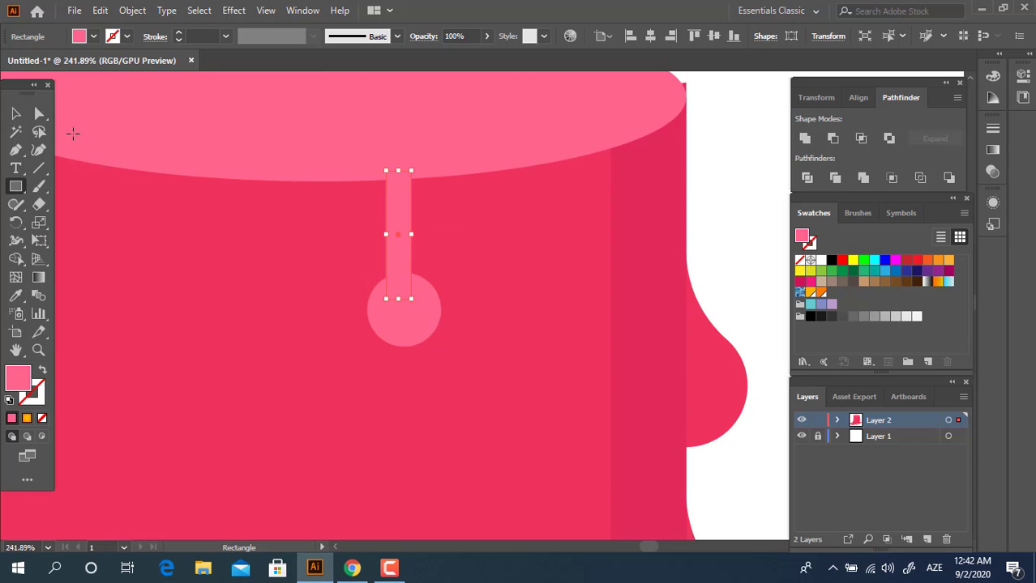
click(15, 113)
click(39, 350)
drag(405, 233, 270, 239)
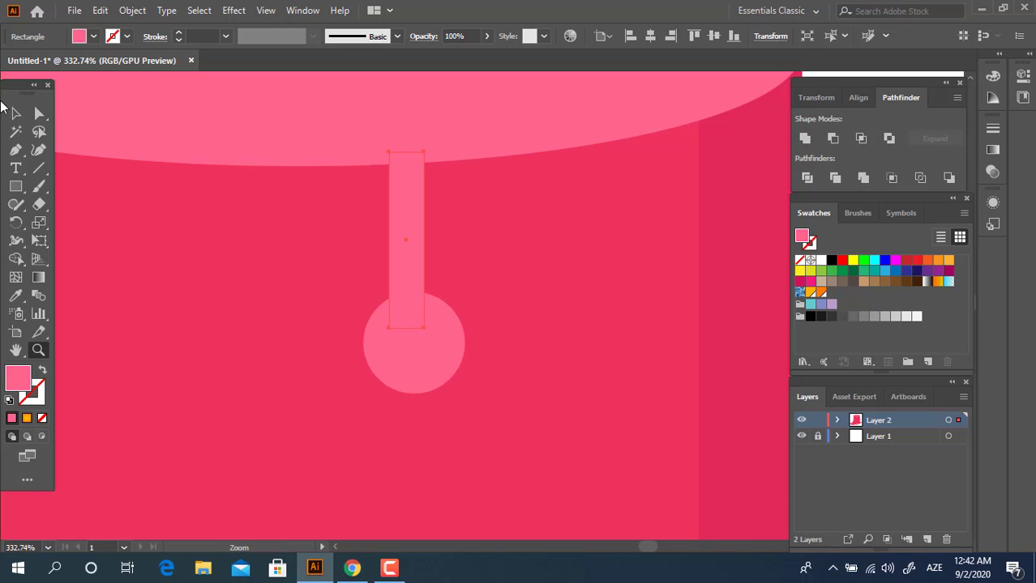
click(15, 114)
drag(420, 274, 428, 276)
key(z)
drag(320, 227, 180, 239)
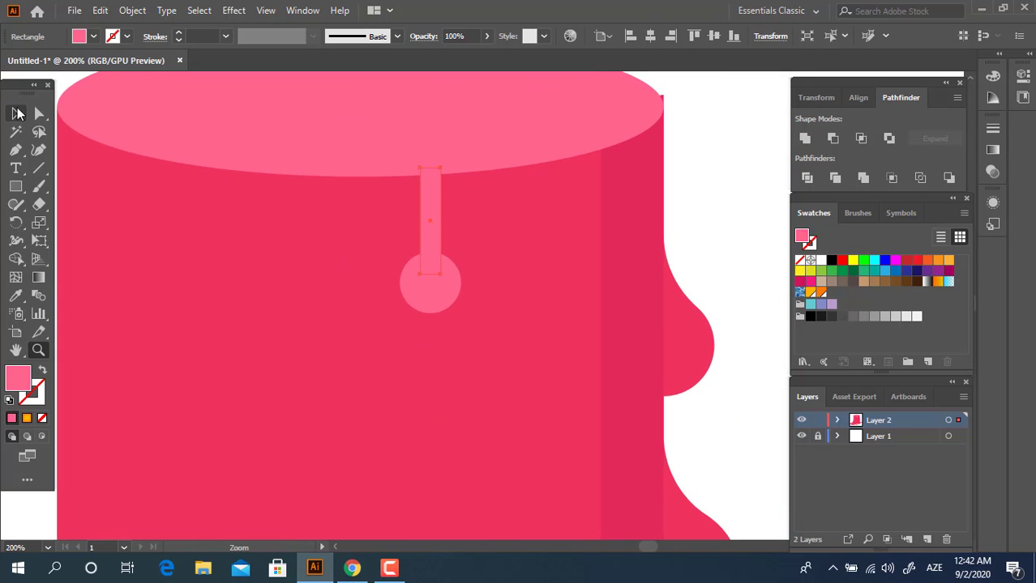
Unite the stem and circle into a single drip shape with Pathfinder.
click(17, 113)
click(506, 160)
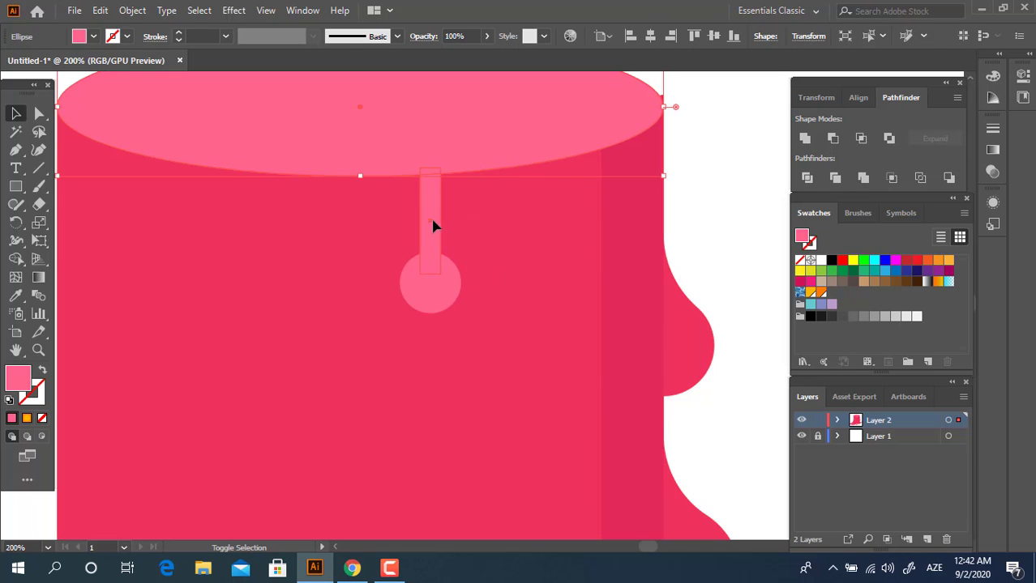
click(433, 227)
click(803, 139)
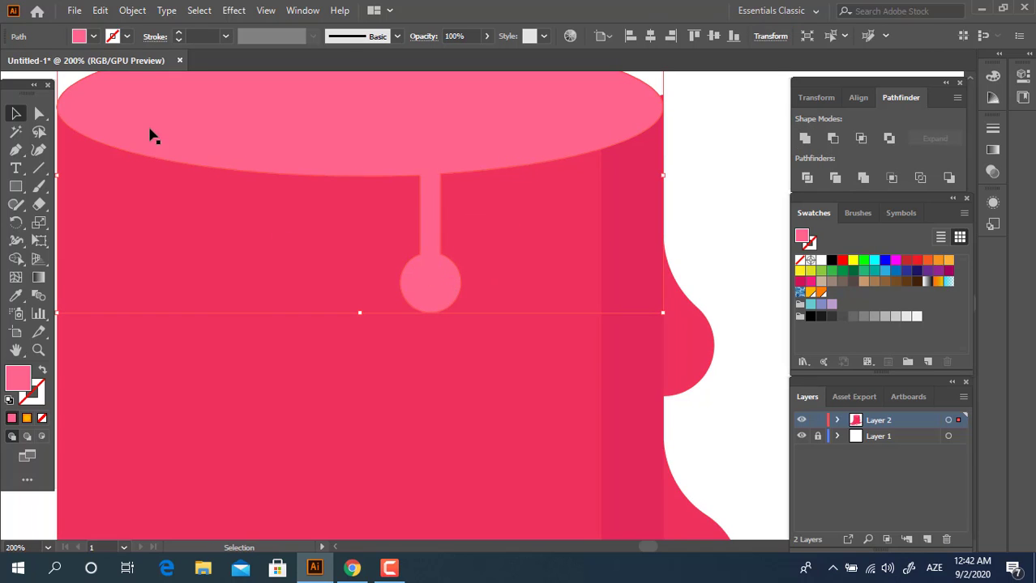
Adjust the junction handles so the stem curves smoothly into the rim and blob.
click(38, 113)
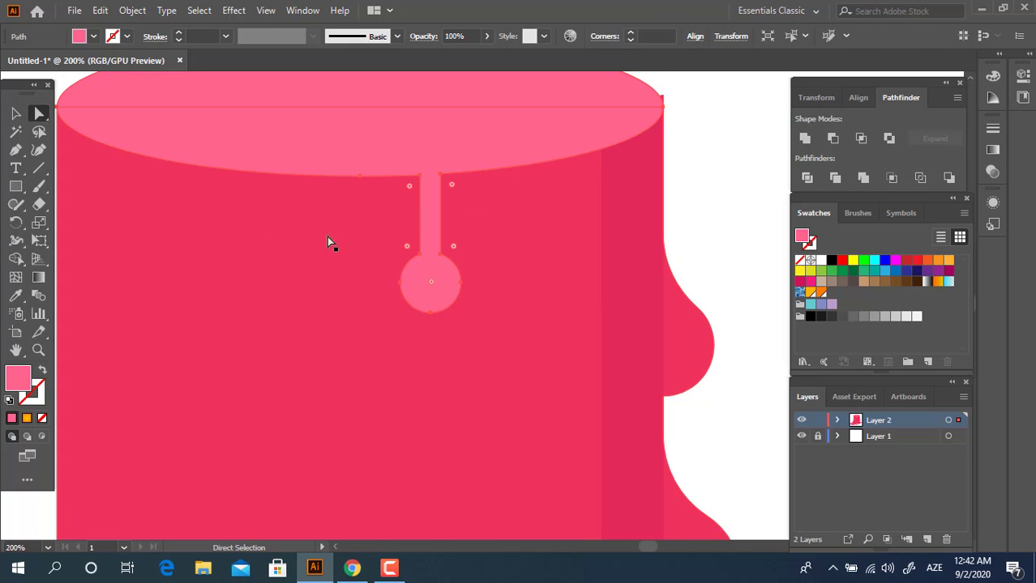
click(418, 256)
drag(419, 178, 444, 181)
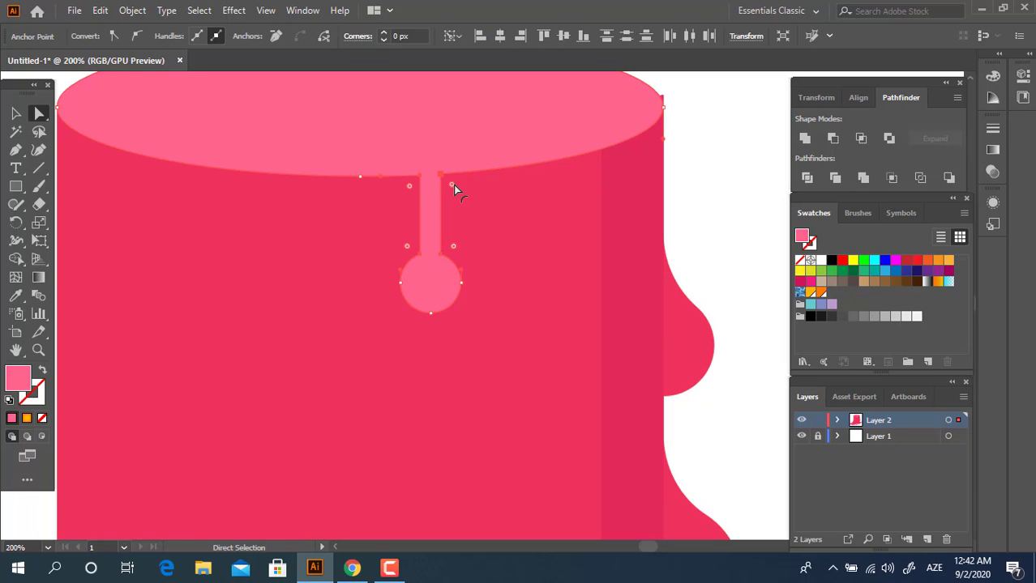
drag(451, 185, 450, 230)
alt+click(134, 173)
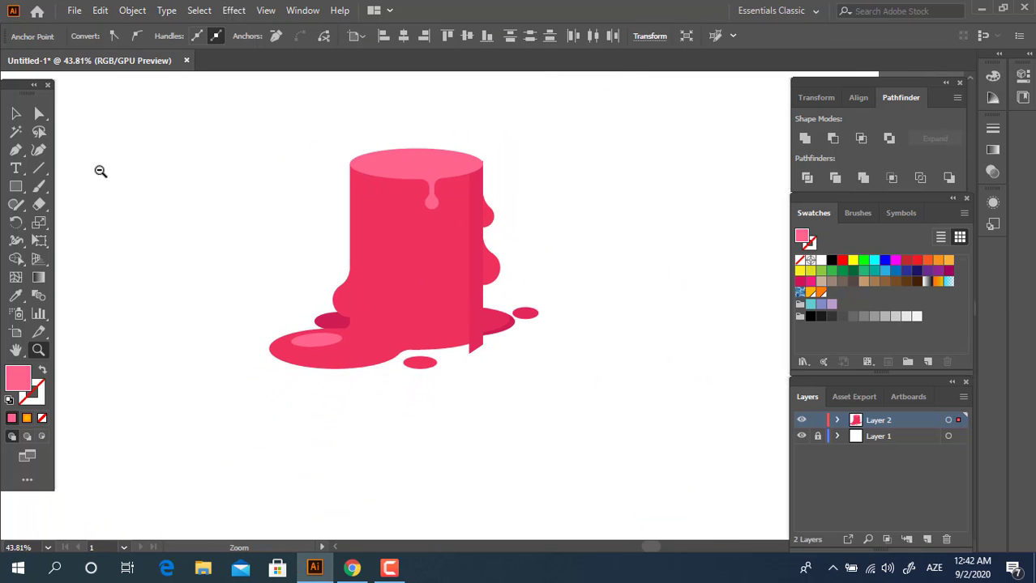
Draw a small circle just below the hanging drip.
drag(391, 101, 485, 249)
drag(461, 169, 513, 378)
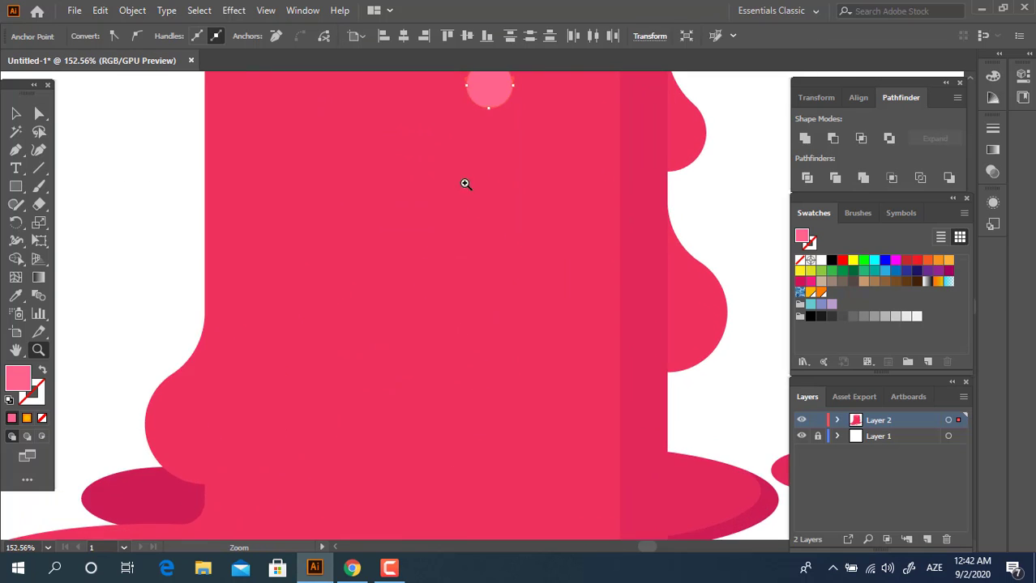
click(18, 190)
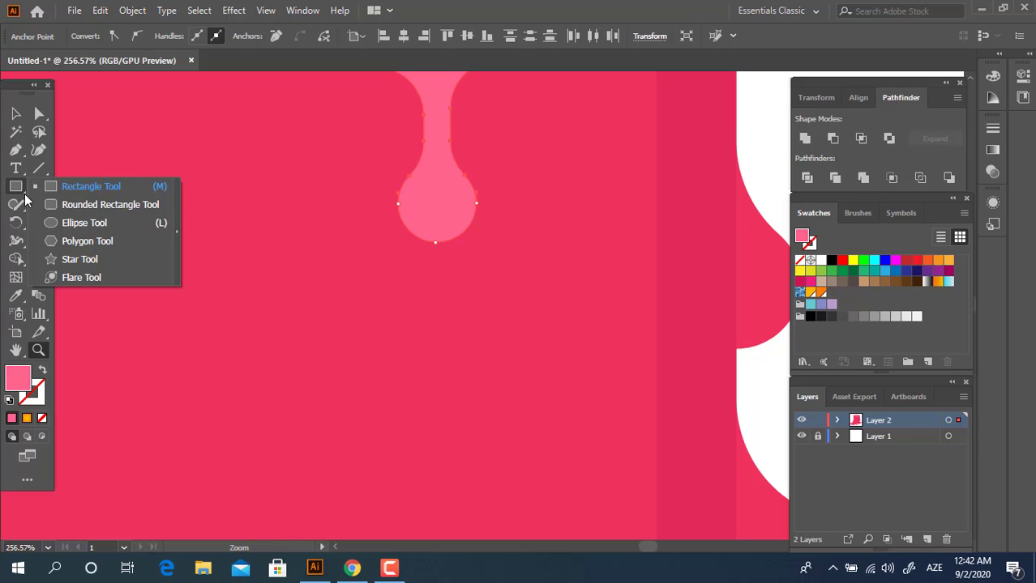
click(81, 224)
drag(414, 306, 472, 363)
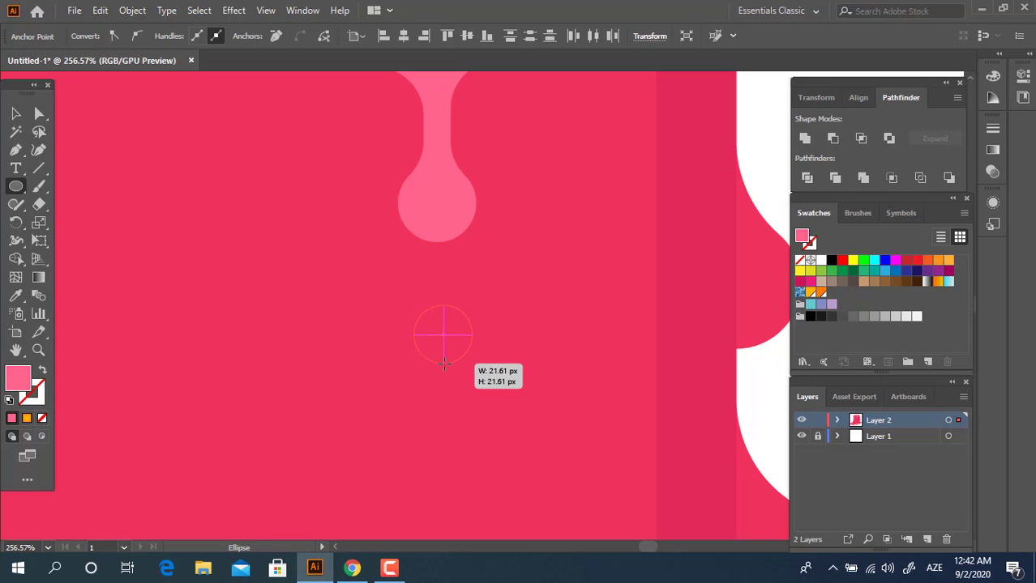
key(z)
click(474, 352)
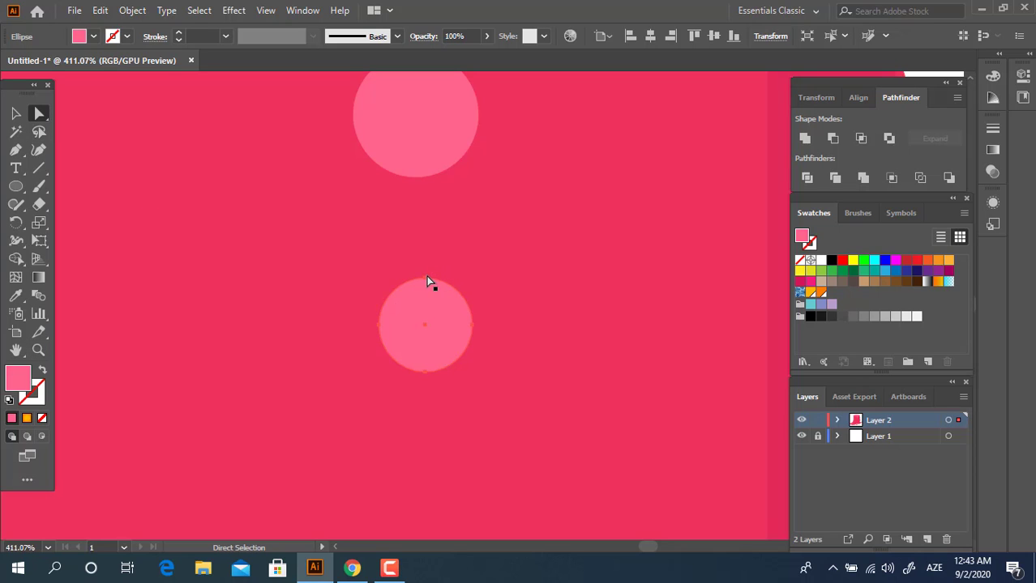
Pull the circle's top anchor upward into a teardrop point and nudge it into place.
drag(426, 279, 425, 242)
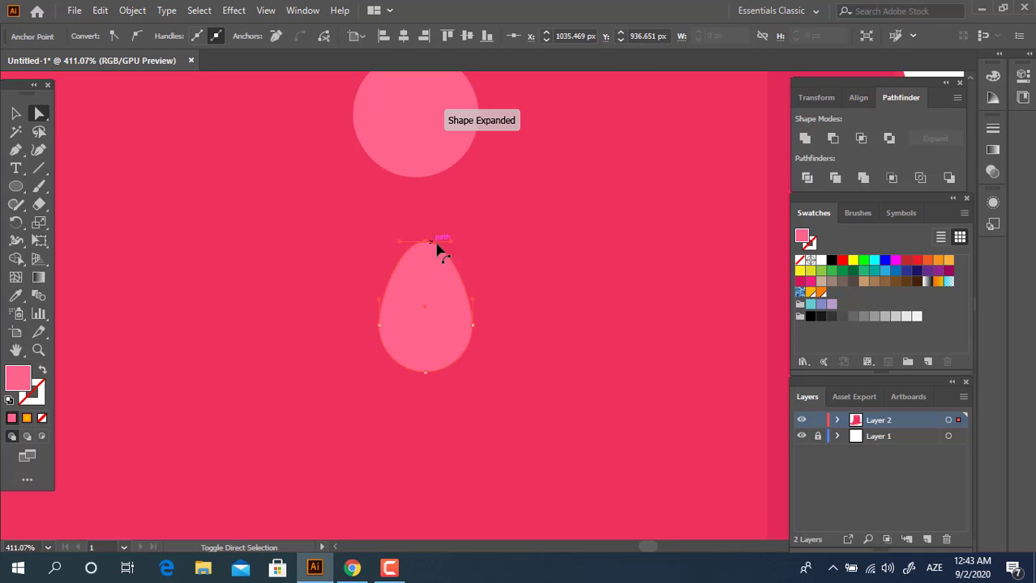
key(z)
drag(464, 306, 434, 397)
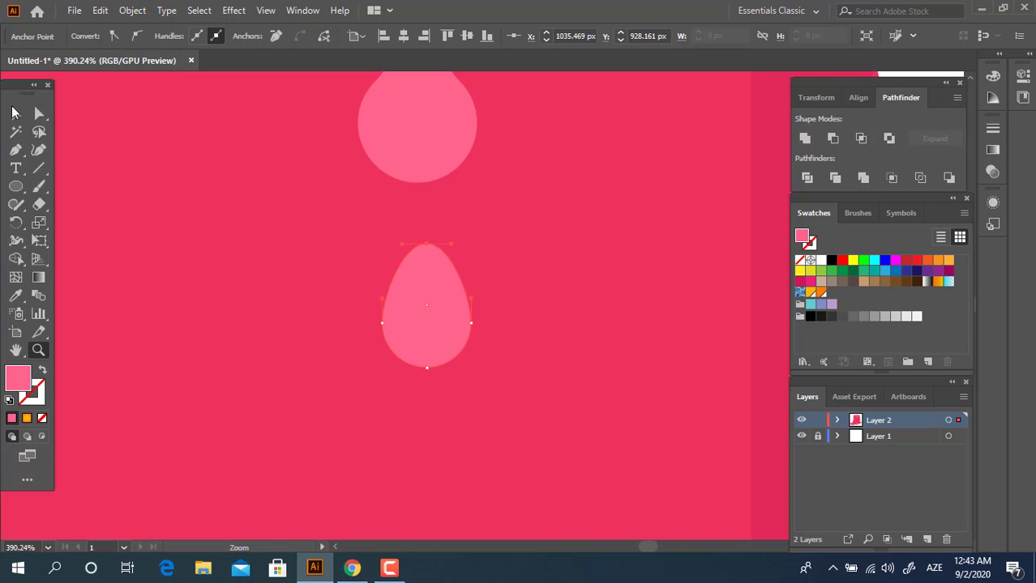
drag(456, 344, 446, 340)
key(z)
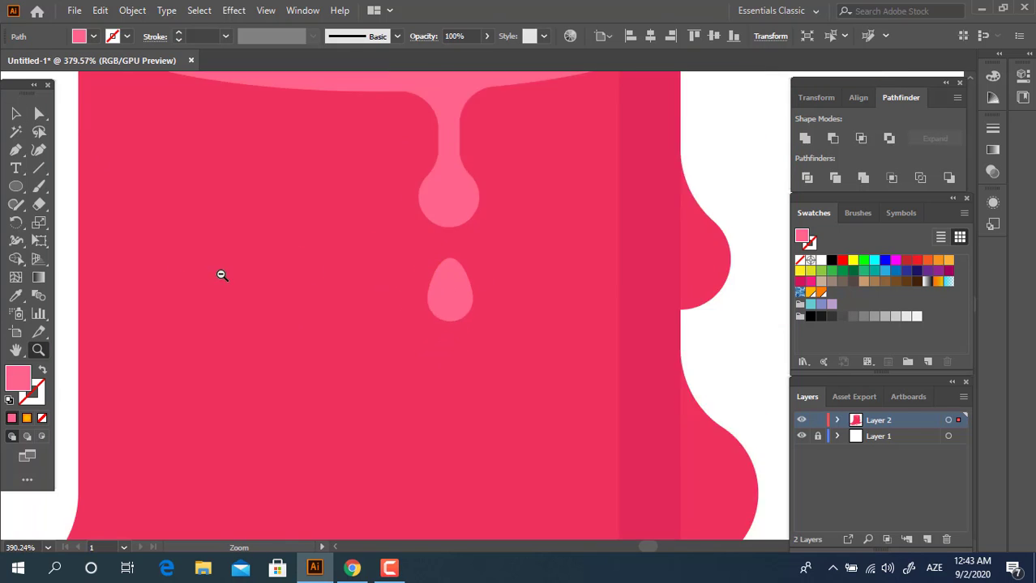
drag(220, 273, 85, 276)
drag(447, 303, 433, 280)
Draw a small light-pink circle on the stump body, left of the drips.
scroll(325, 233, up, 3)
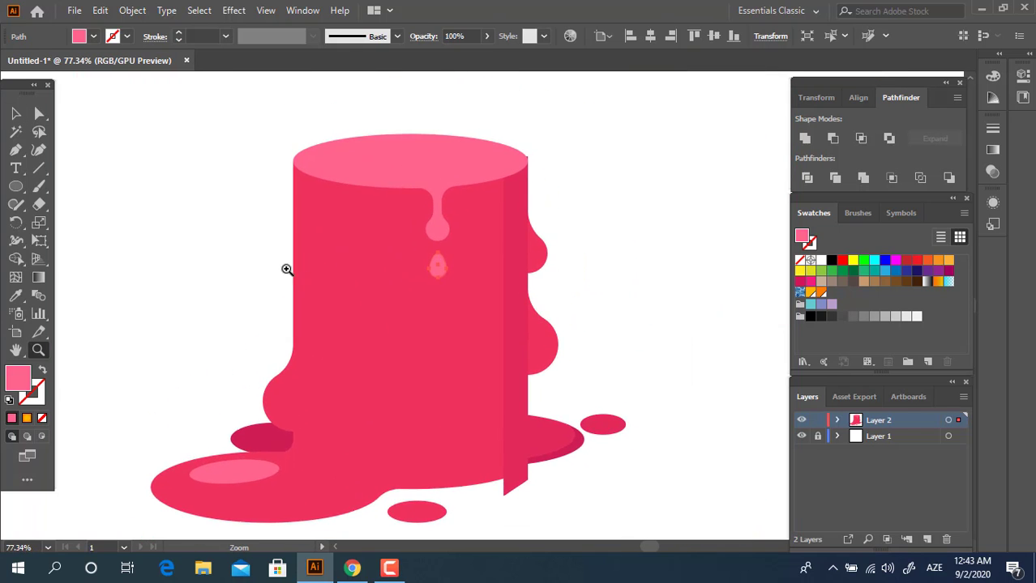
click(17, 189)
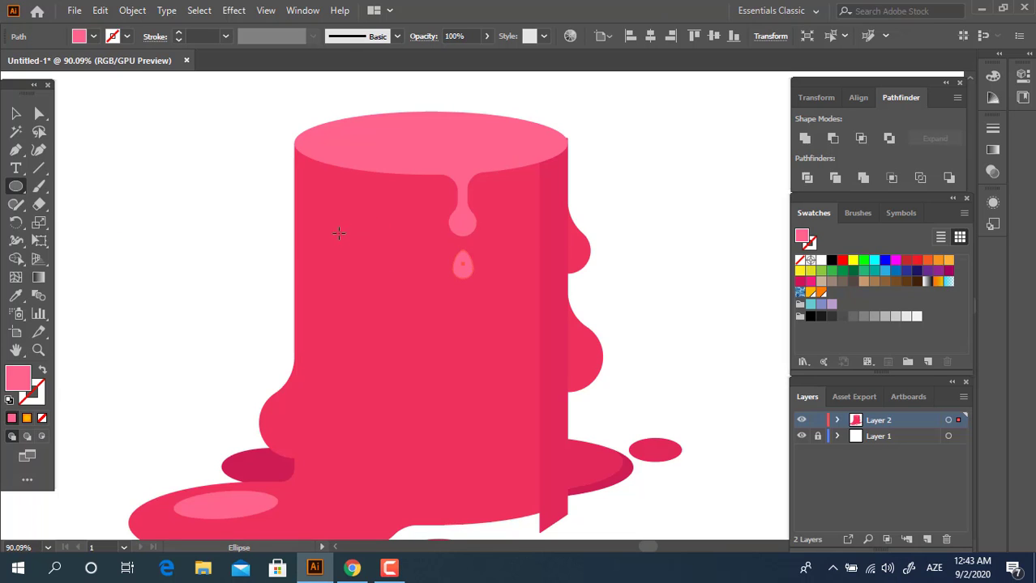
drag(339, 233, 363, 300)
key(z)
drag(345, 243, 453, 284)
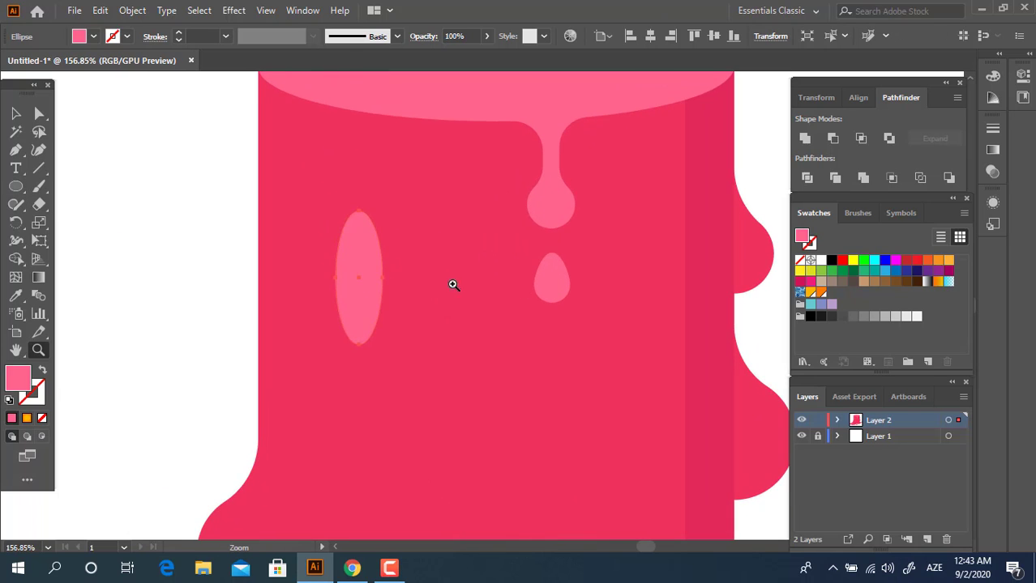
key(ctrl+z)
scroll(332, 332, up, 2)
click(16, 185)
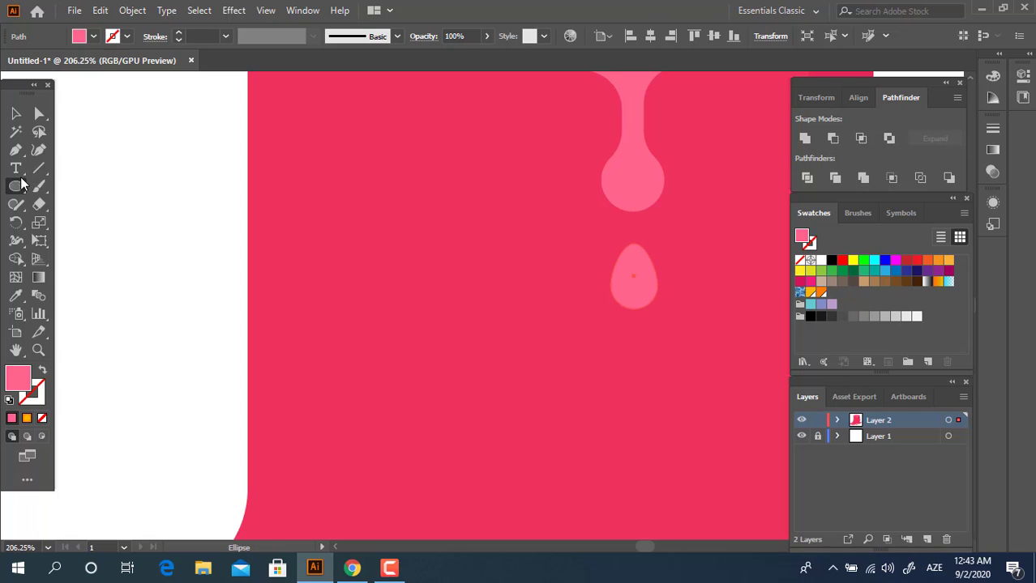
drag(312, 290, 398, 378)
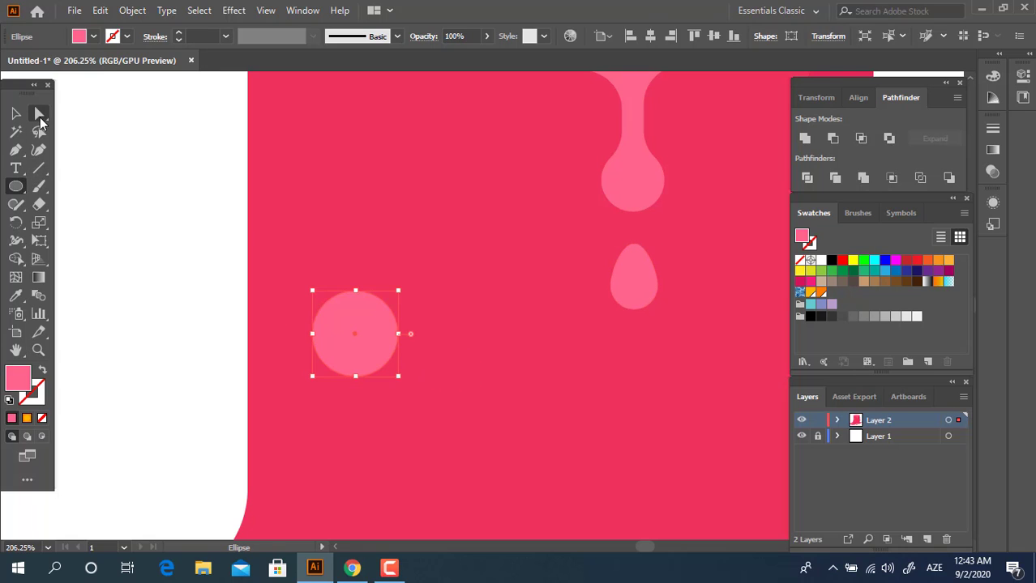
Pull the circle's top anchor up into a teardrop point and straighten its right side.
click(39, 114)
drag(355, 290, 385, 233)
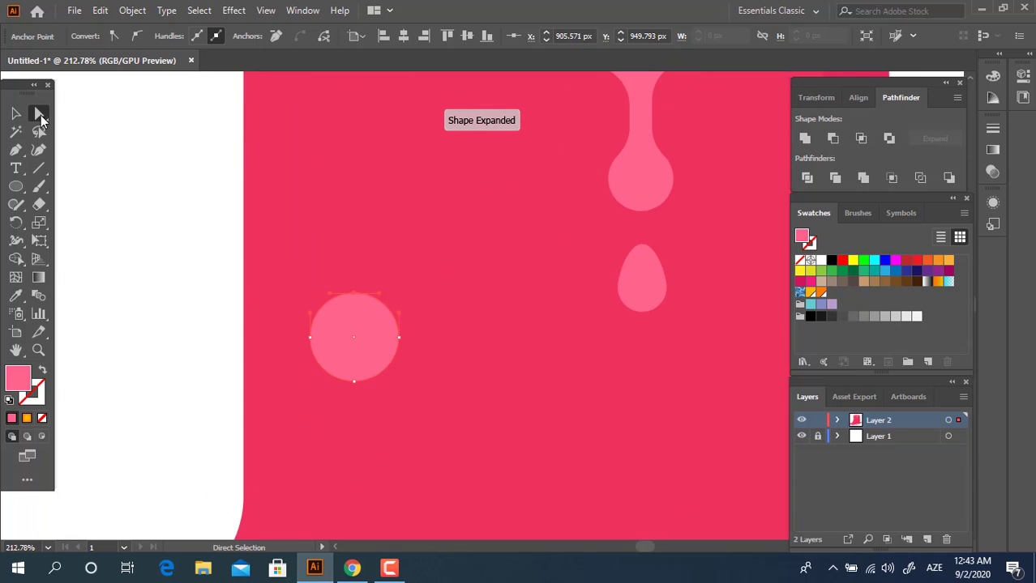
click(39, 115)
drag(354, 293, 368, 212)
key(z)
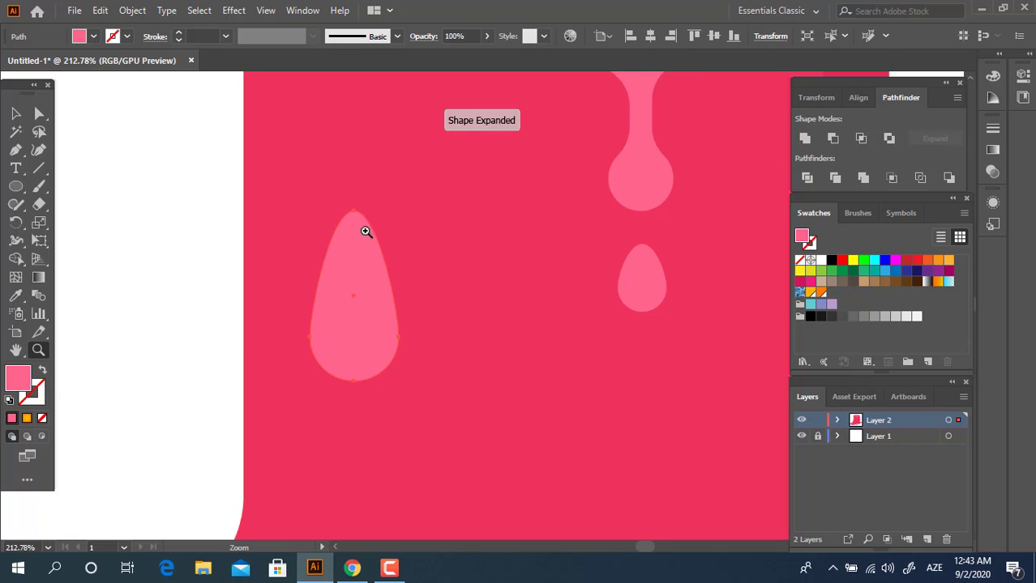
click(365, 231)
click(39, 114)
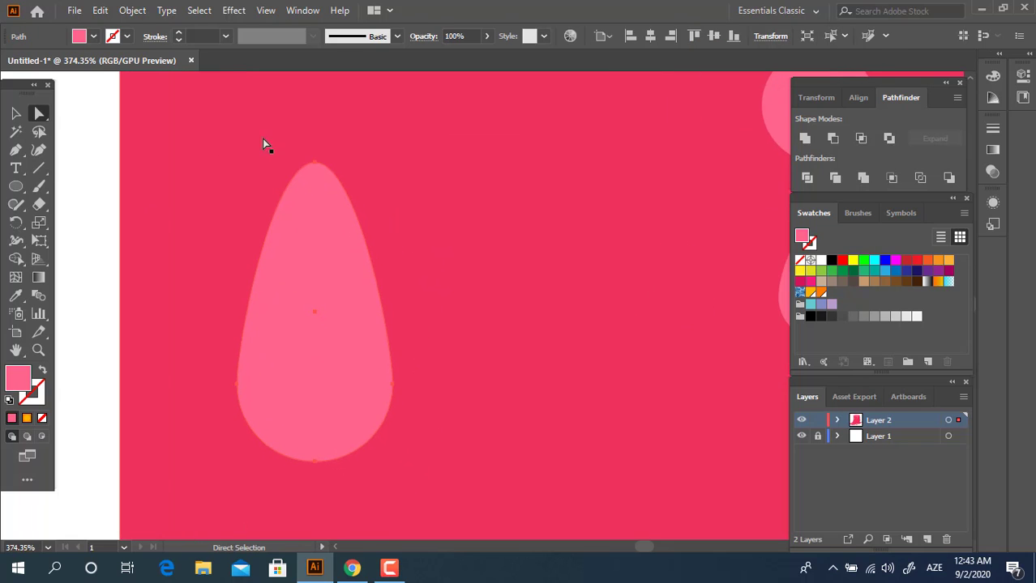
click(315, 164)
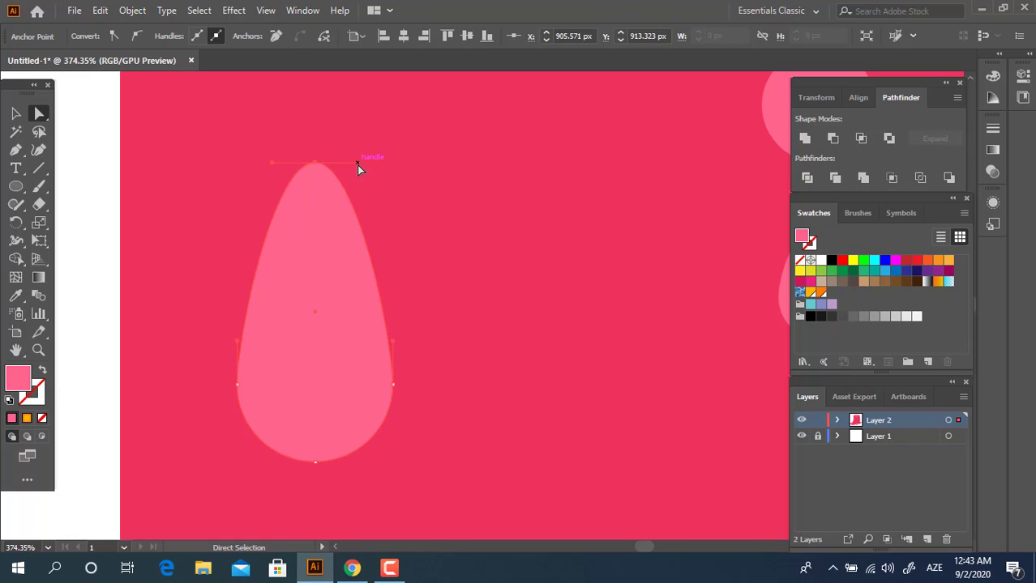
mouse_move(358, 164)
mouse_down()
mouse_move(315, 164)
mouse_move(380, 167)
mouse_up()
Angle the teardrop tip's handle down-left so the curve flows into the point.
key(z)
alt+click(74, 162)
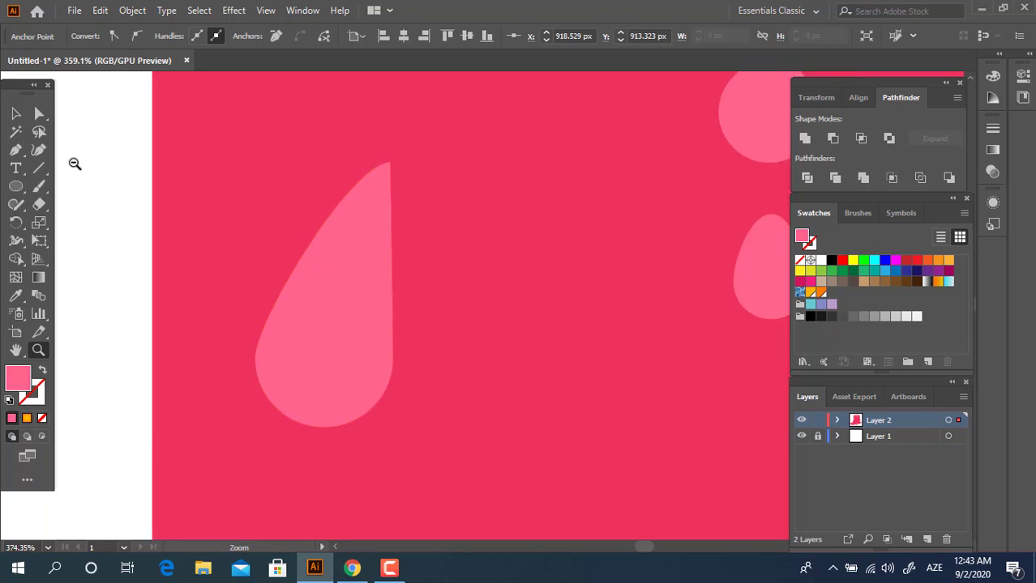
alt+click(74, 162)
click(324, 243)
drag(277, 245, 347, 346)
click(381, 323)
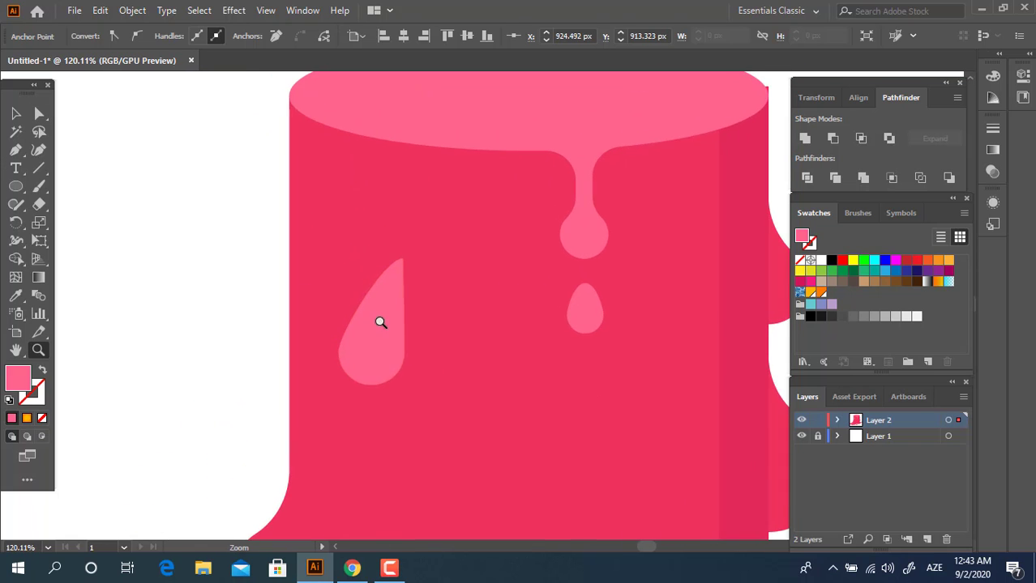
click(490, 357)
click(474, 347)
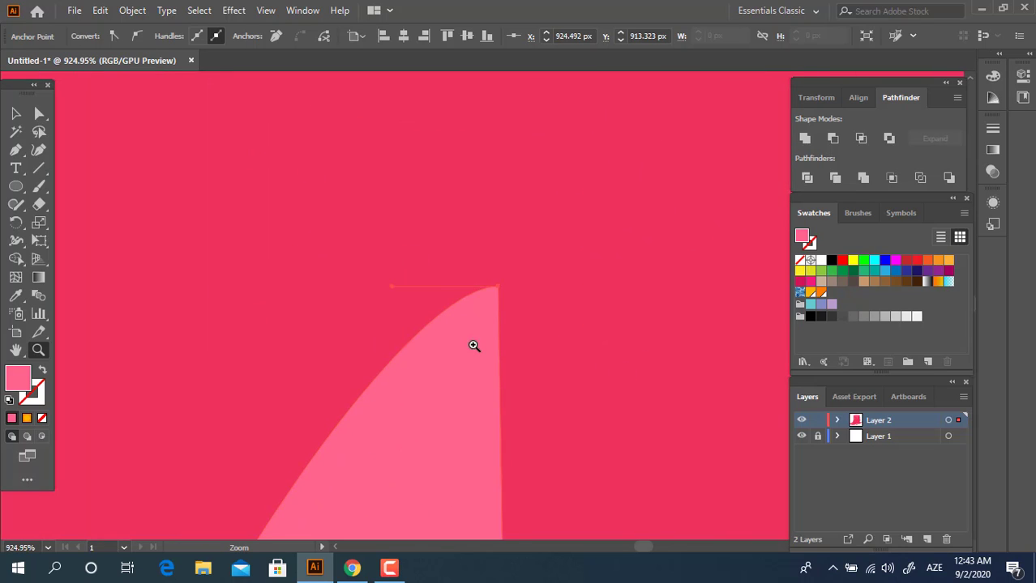
click(39, 114)
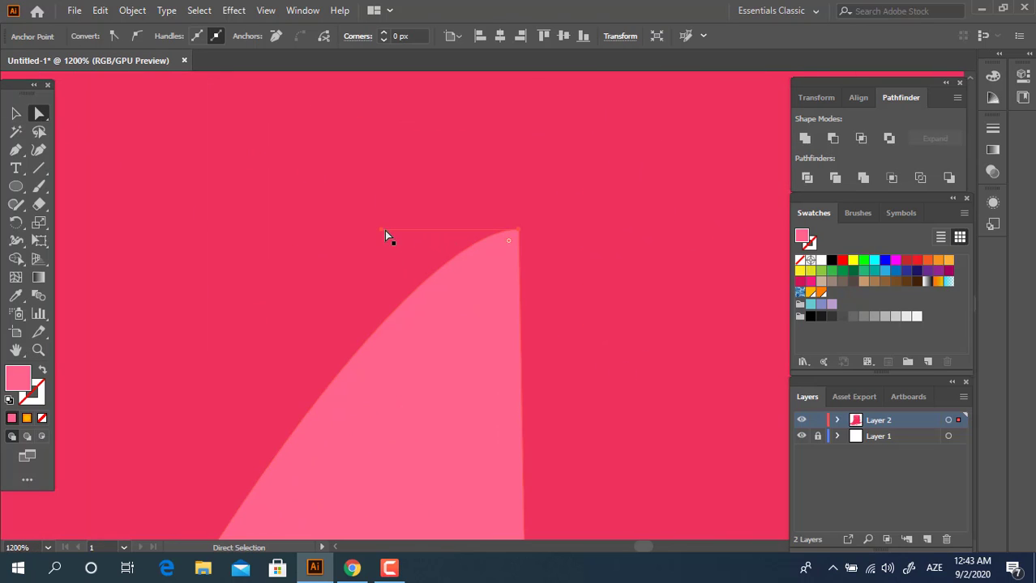
mouse_move(379, 231)
mouse_down()
mouse_move(451, 317)
mouse_move(190, 252)
mouse_up()
Shrink, narrow and reposition the teardrop on the upper left of the stump body.
key(z)
drag(319, 259, 194, 231)
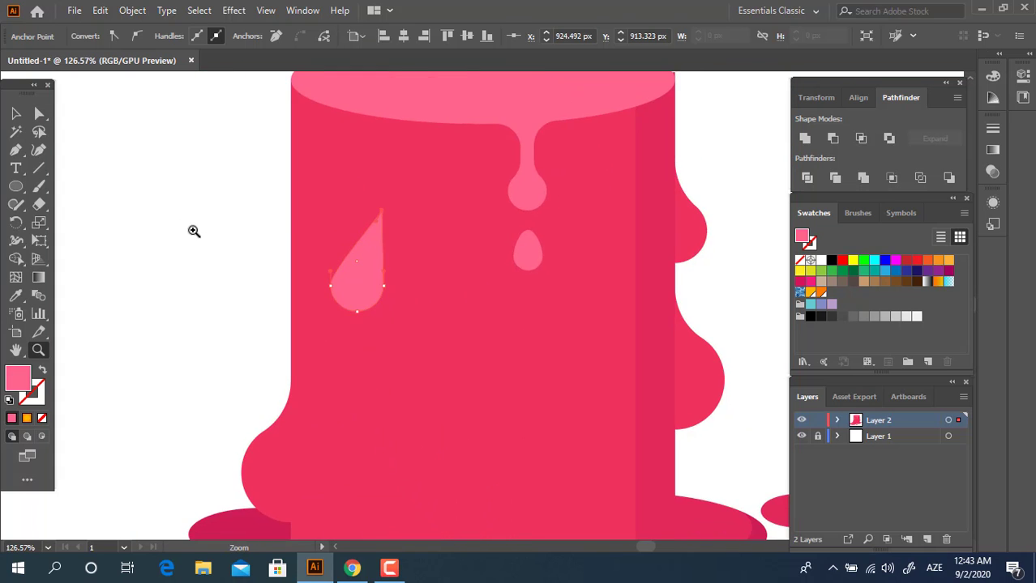
drag(264, 156, 238, 211)
click(18, 115)
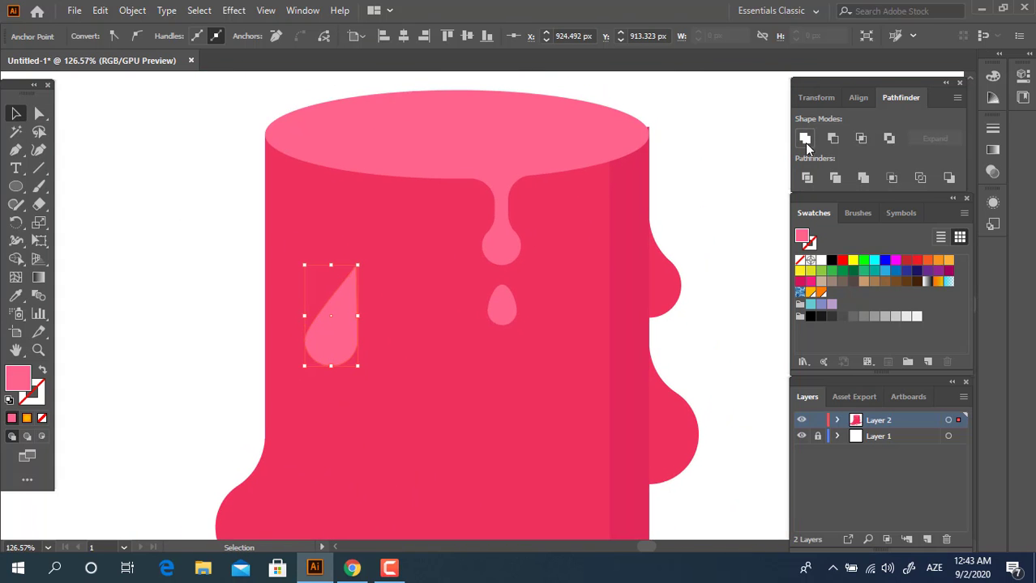
drag(312, 298, 293, 253)
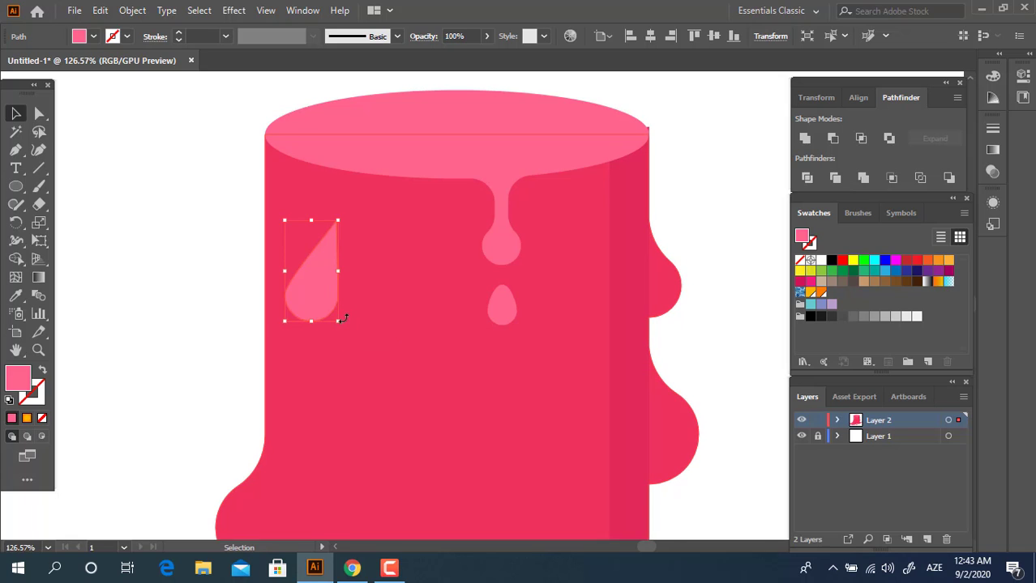
drag(341, 320, 335, 264)
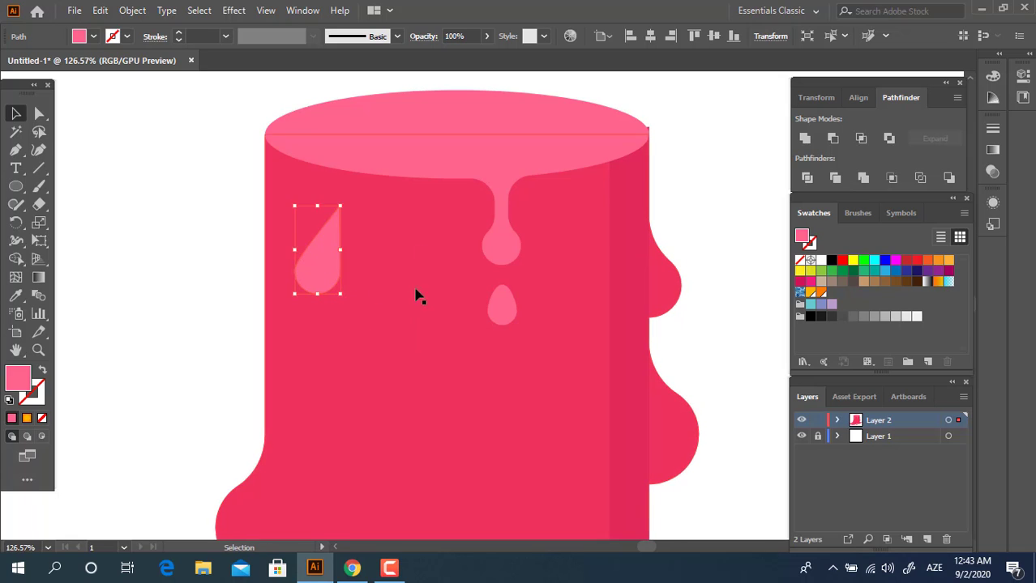
key(z)
scroll(219, 231, down, 5)
scroll(504, 377, up, 4)
scroll(322, 206, up, 2)
scroll(368, 384, down, 1)
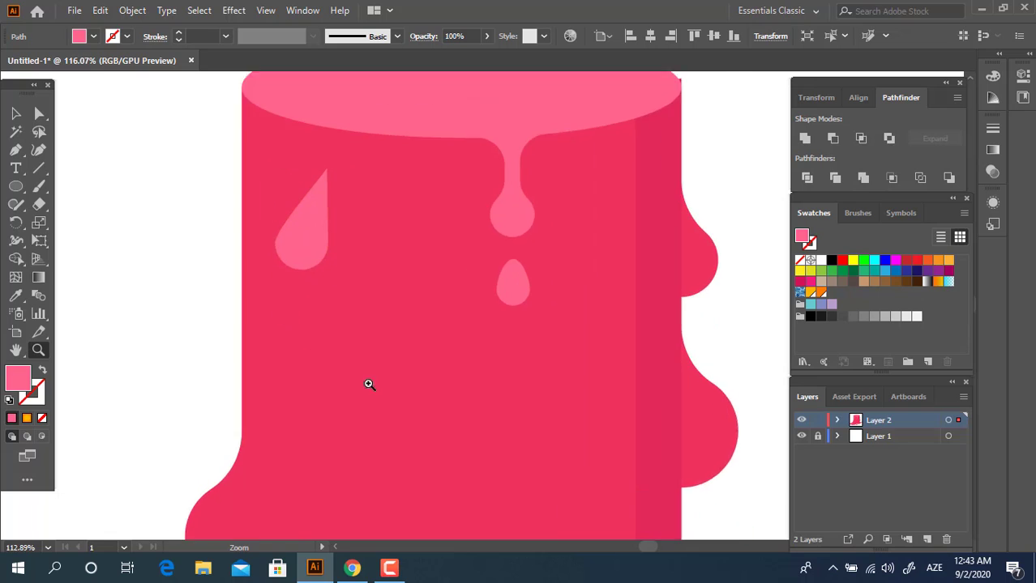
scroll(368, 384, up, 2)
click(17, 114)
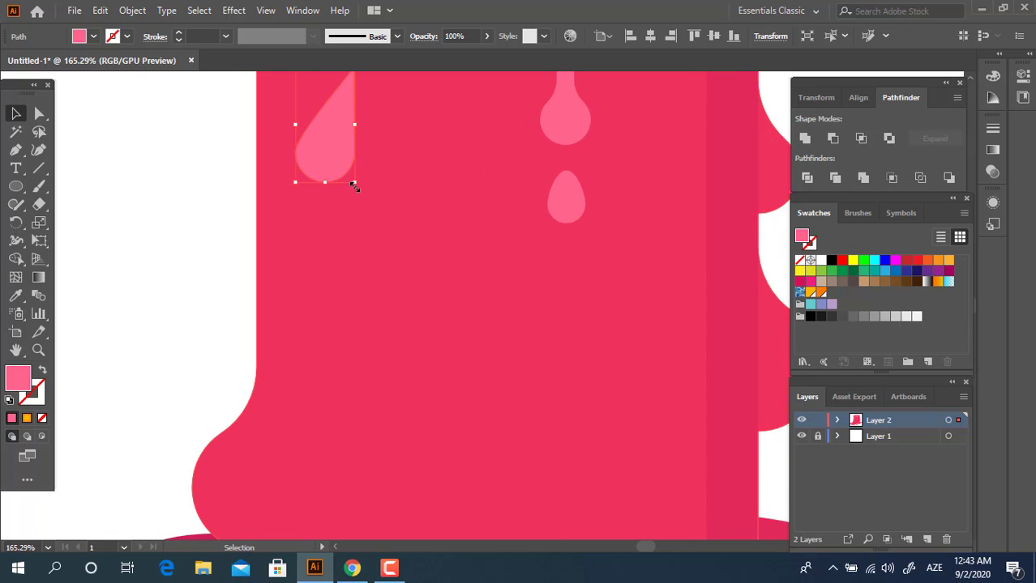
mouse_move(354, 186)
mouse_down()
mouse_move(347, 169)
mouse_move(349, 334)
mouse_up()
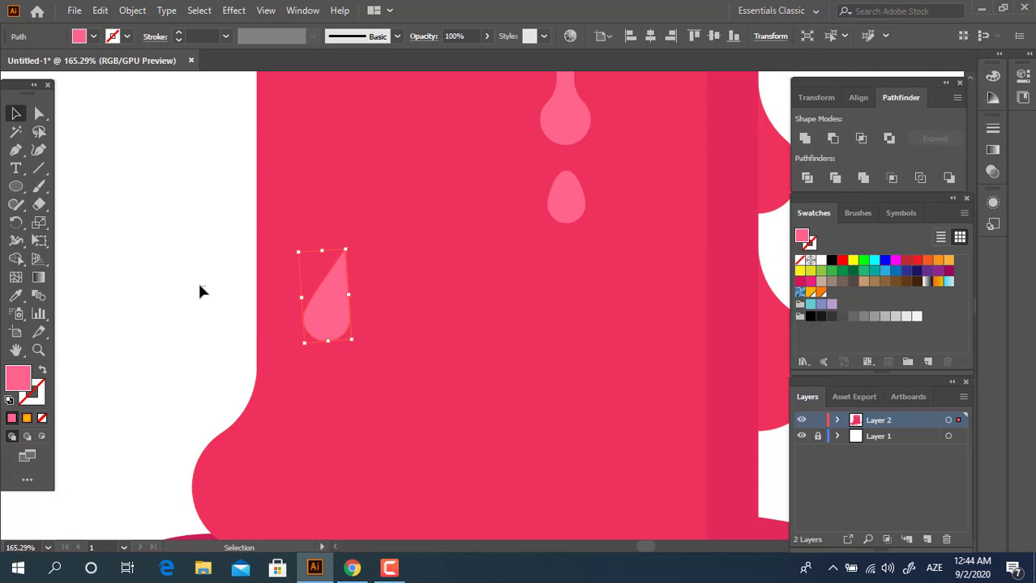
Draw a tall light-pink ellipse and move it up over the stump's top.
key(ctrl+shift+a)
scroll(701, 195, down, 2)
scroll(388, 86, down, 3)
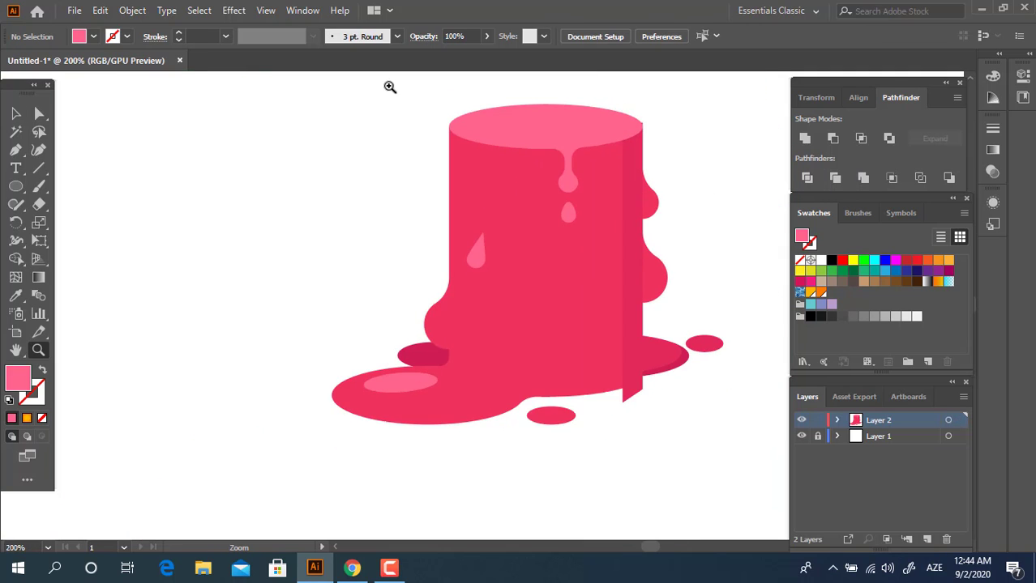
scroll(574, 324, up, 1)
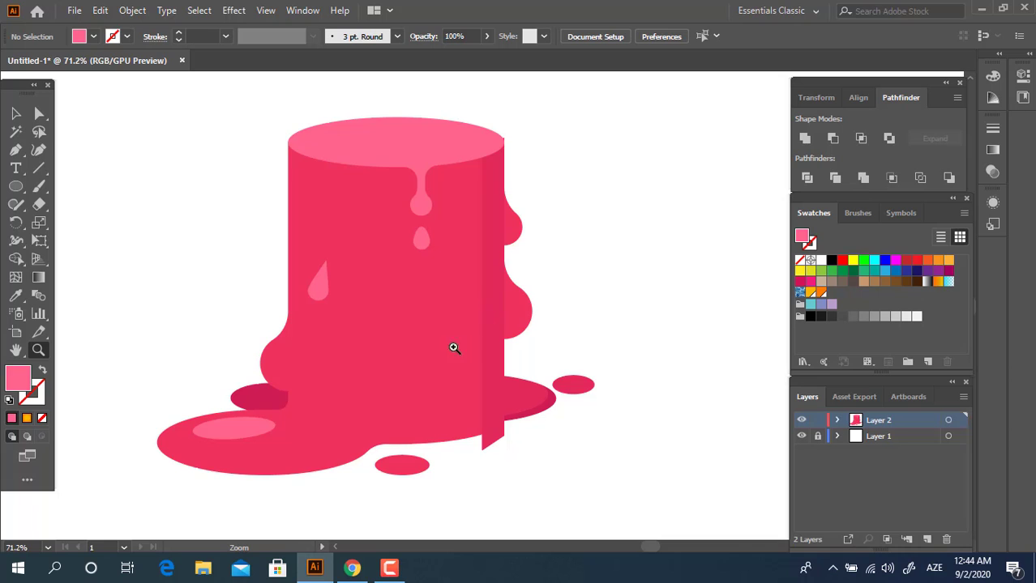
scroll(446, 357, up, 1)
scroll(414, 324, down, 2)
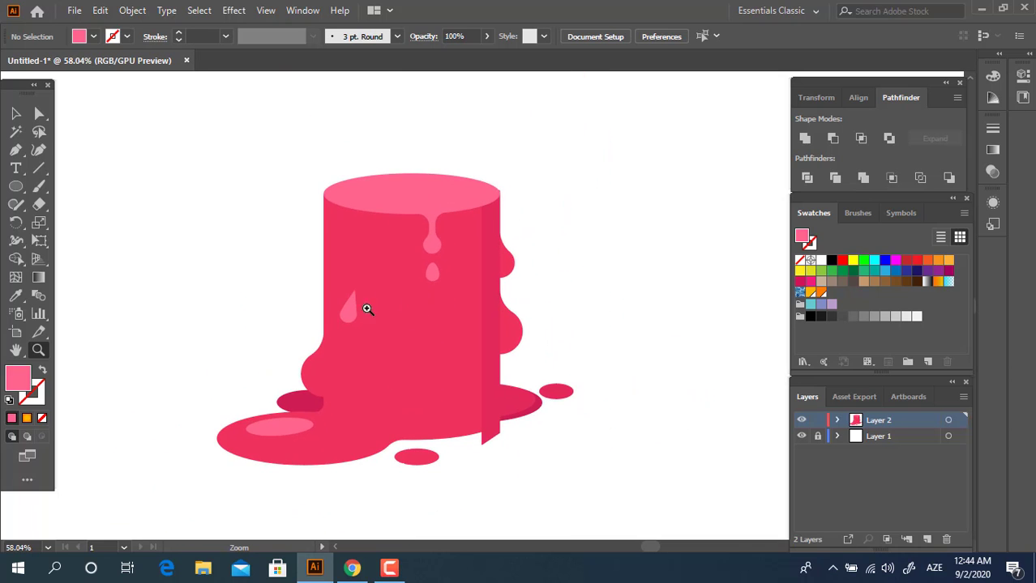
drag(324, 149, 490, 406)
click(16, 116)
drag(399, 295, 407, 220)
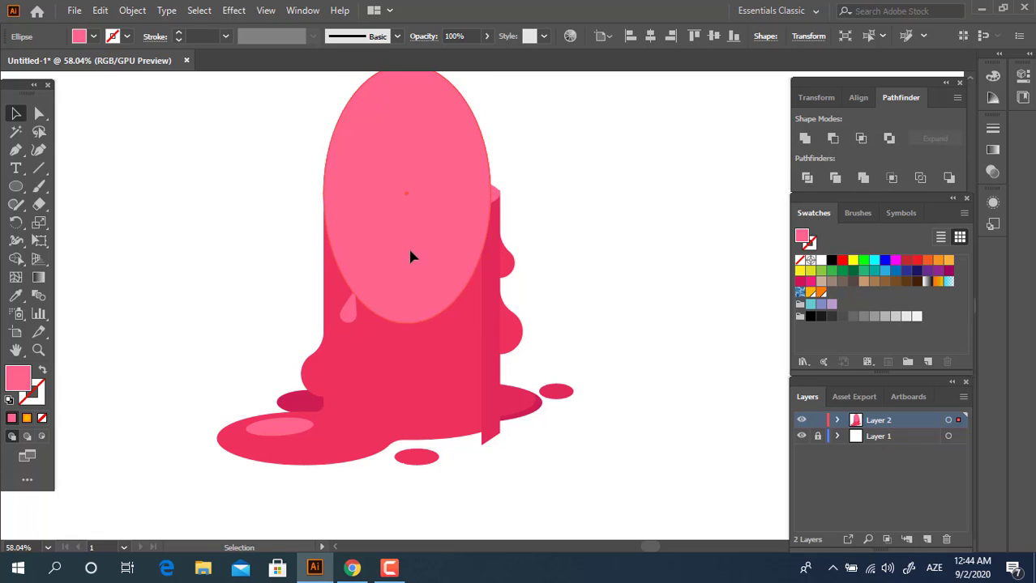
drag(409, 243, 411, 253)
Send the melting body shape to the back with Arrange > Send to Back.
key(z)
click(436, 326)
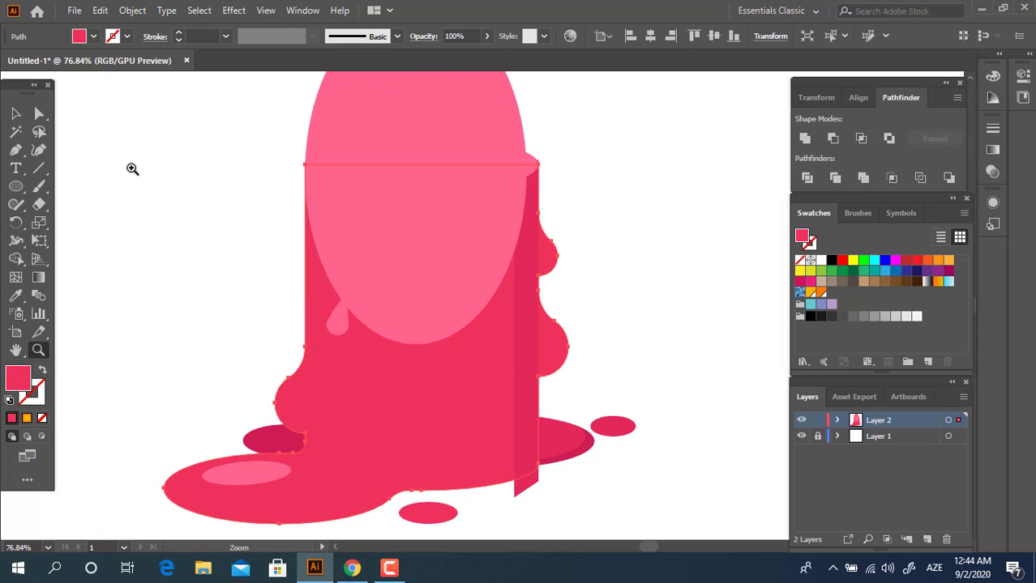
click(16, 114)
right_click(458, 252)
mouse_move(504, 475)
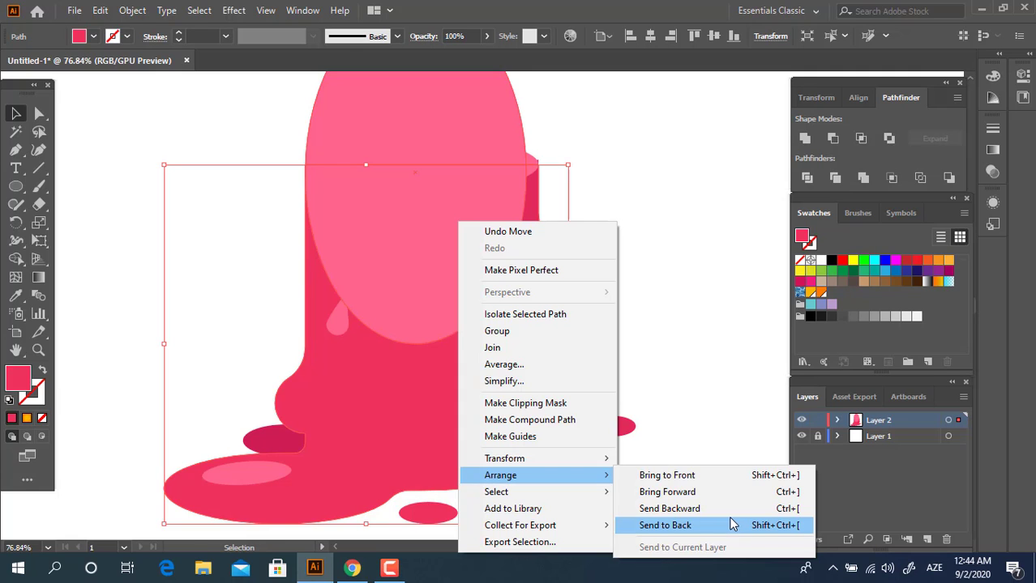
click(732, 525)
key(z)
scroll(629, 261, down, 3)
scroll(577, 288, up, 2)
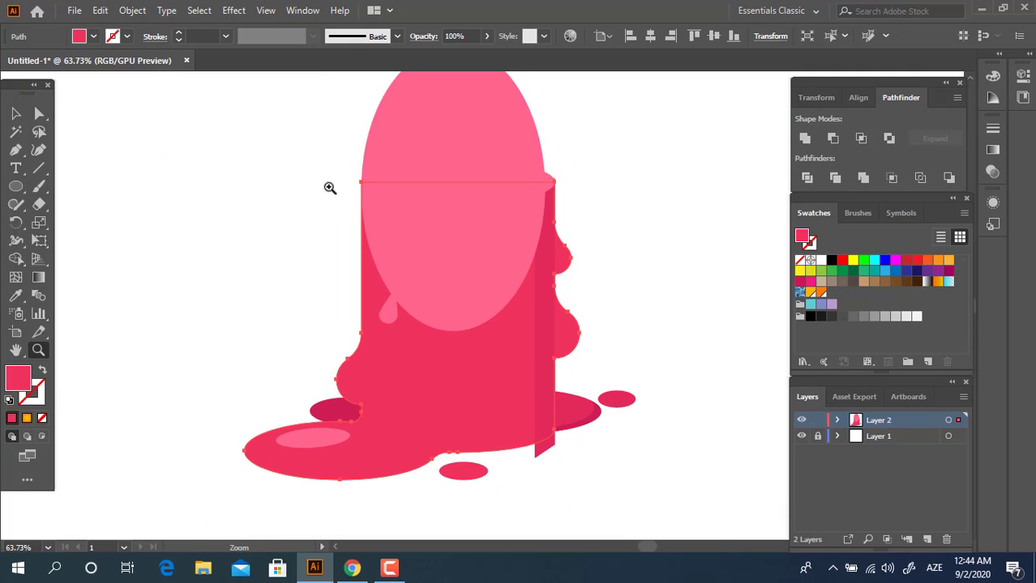
Check the stacking by selecting shapes, ending with the top ellipse selected alone.
key(v)
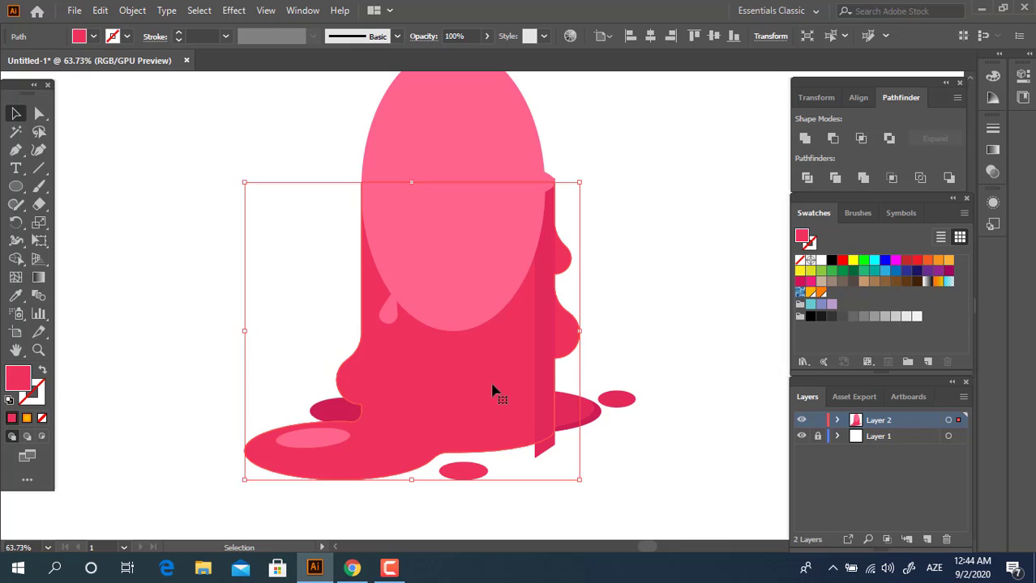
click(599, 314)
click(538, 370)
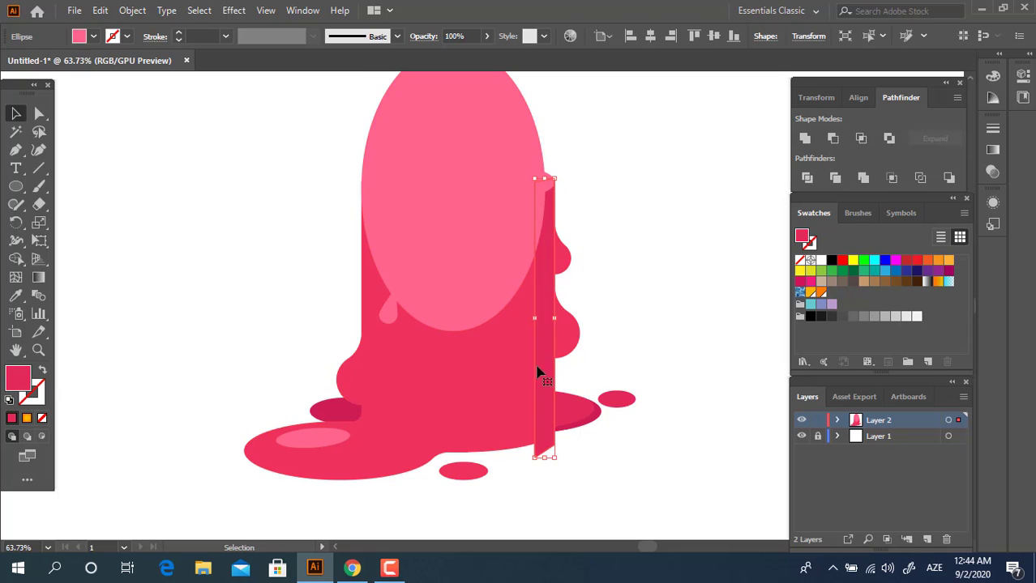
key(ctrl+a)
click(624, 369)
click(448, 305)
click(448, 363)
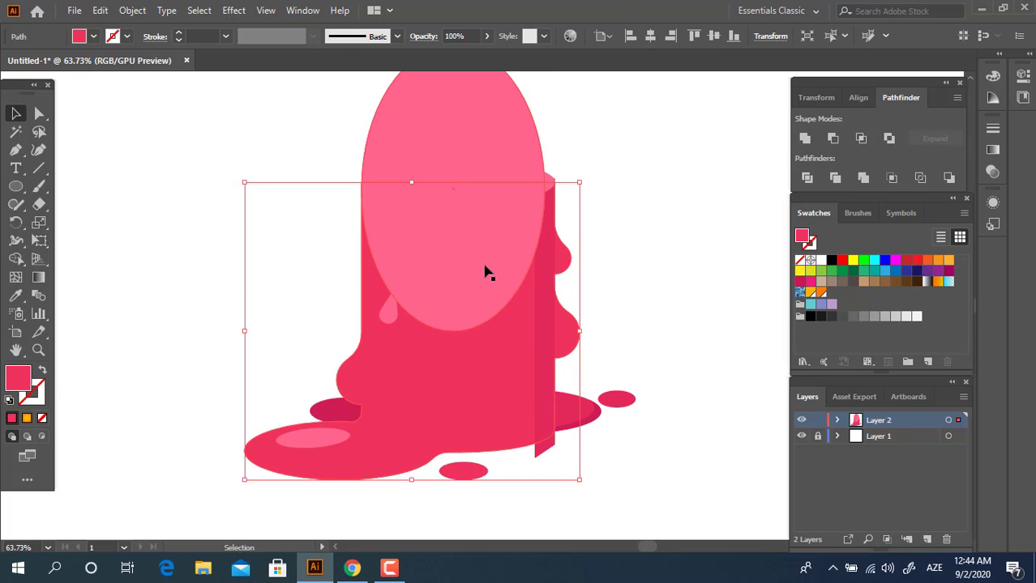
click(485, 271)
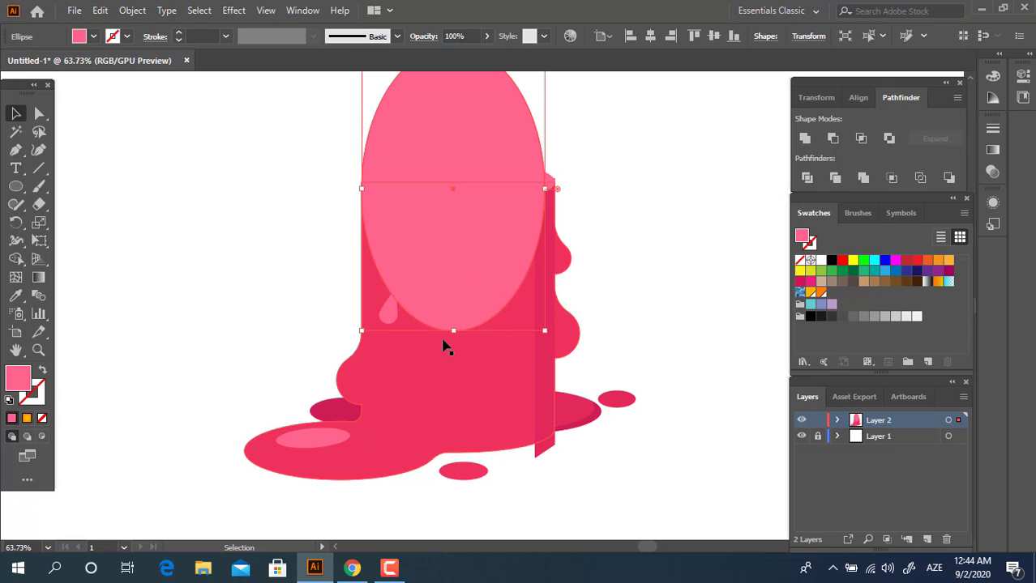
Lower the tall ellipse's opacity to about 16% so it becomes a faint highlight.
click(487, 36)
drag(452, 54, 430, 55)
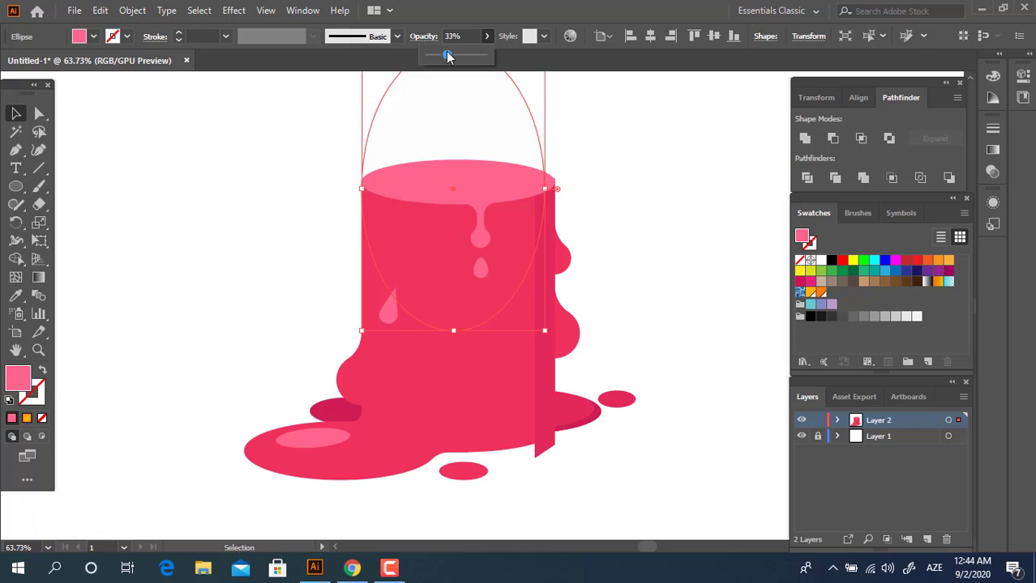
drag(442, 56, 437, 56)
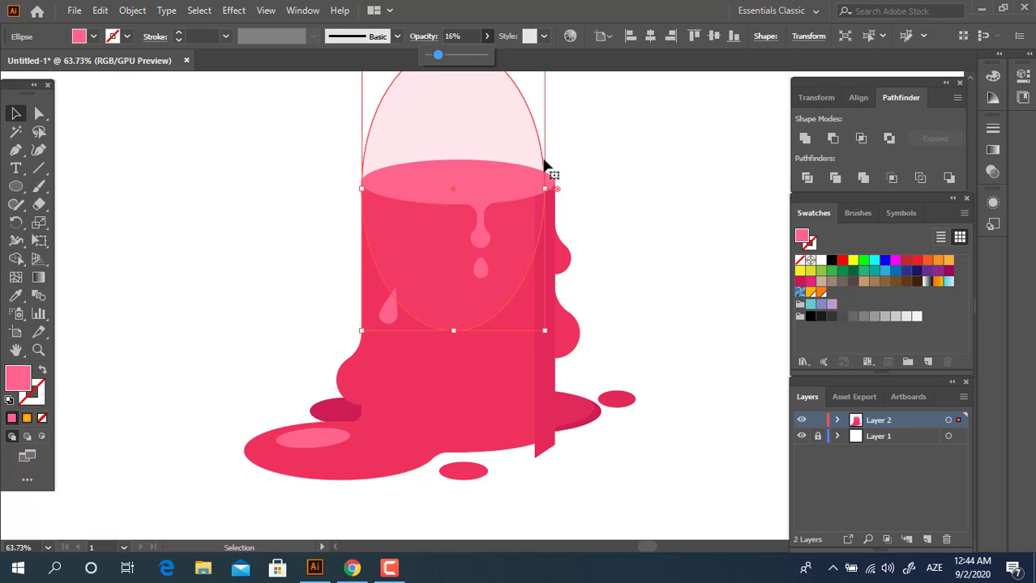
click(444, 150)
Stretch the highlight oval down, Divide it with the stump body, ungroup, and delete the top dome.
click(464, 148)
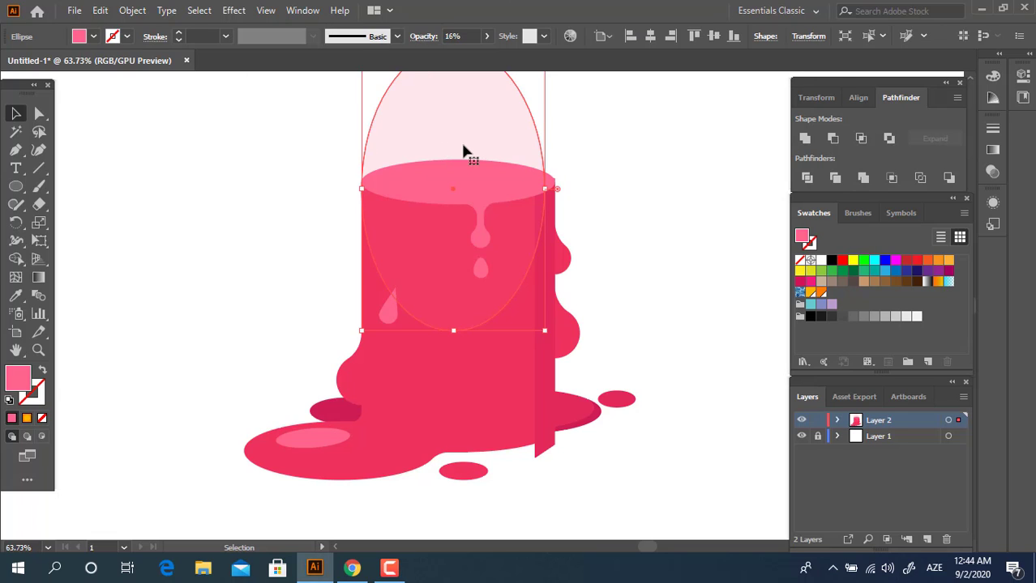
key(a)
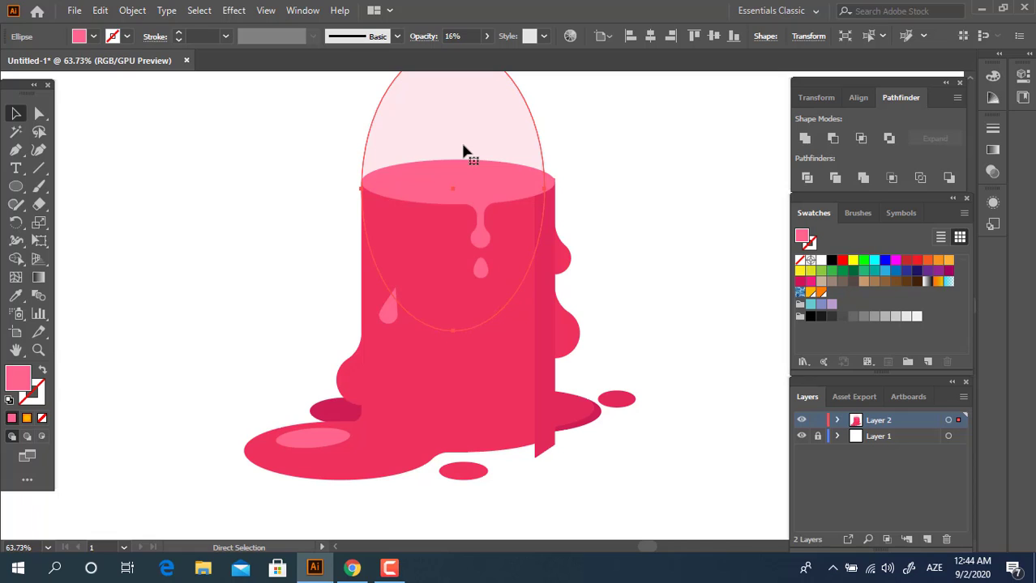
key(v)
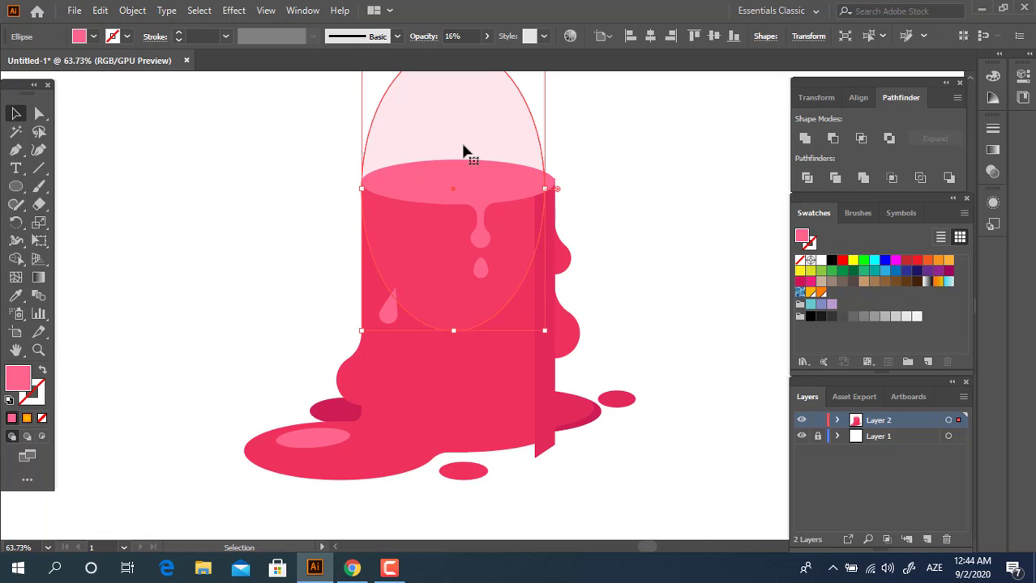
drag(453, 331, 453, 359)
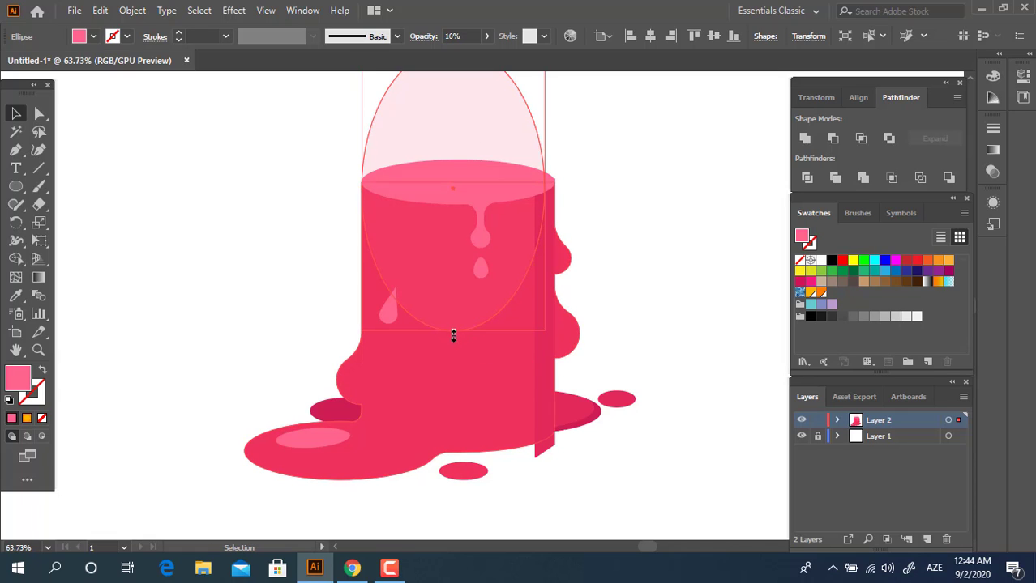
shift+click(483, 418)
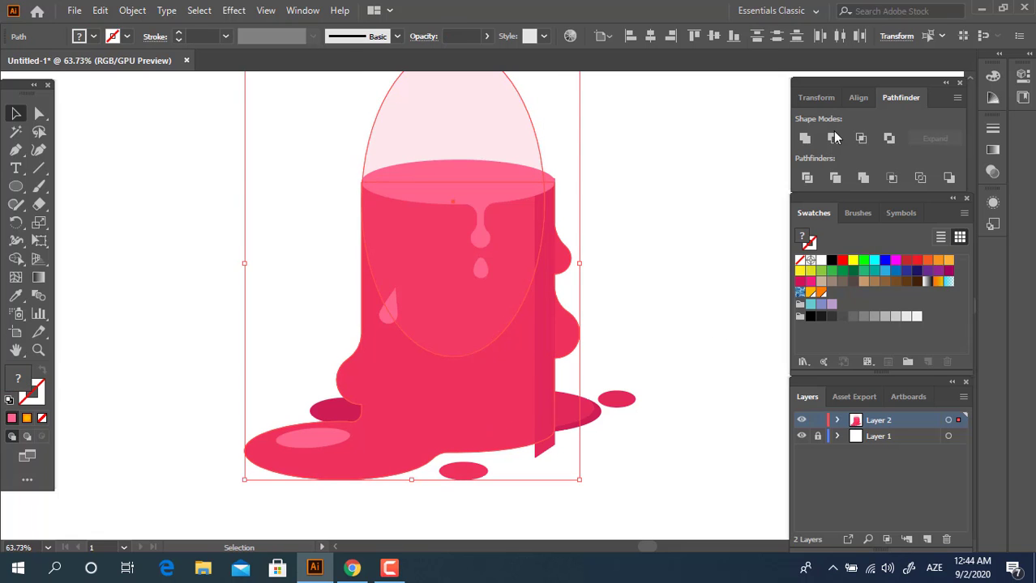
click(813, 176)
right_click(416, 295)
click(486, 159)
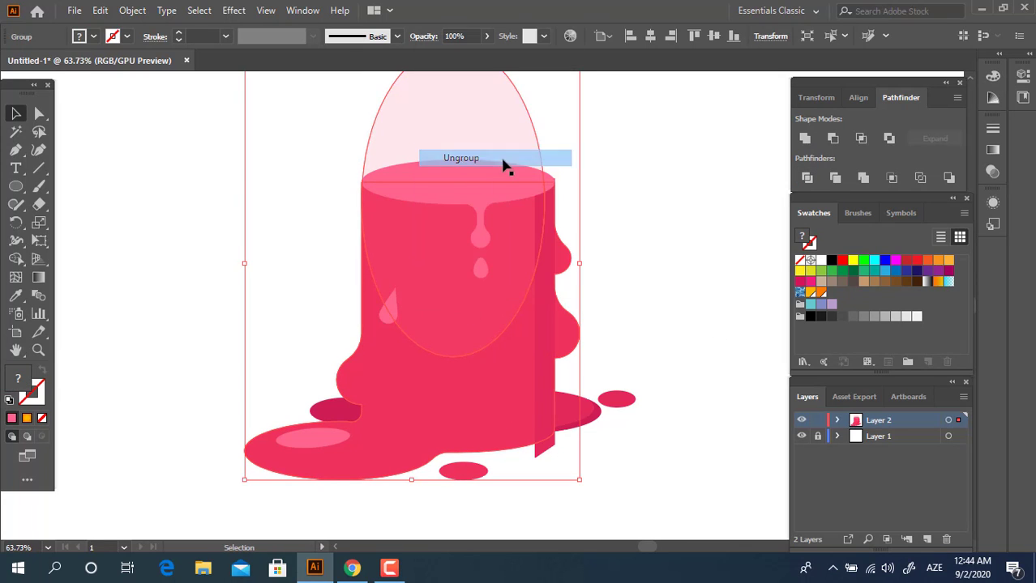
click(542, 145)
click(523, 150)
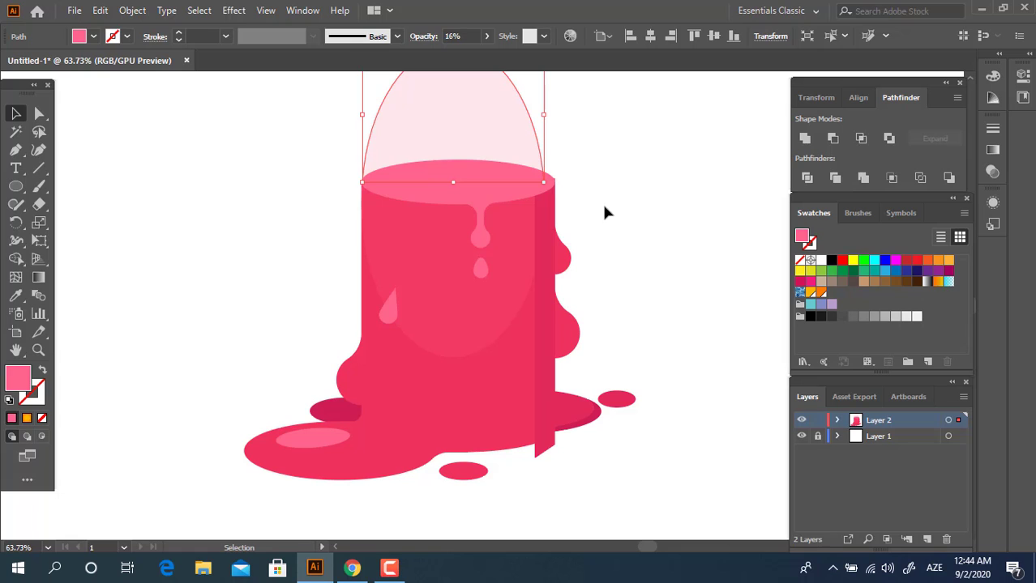
key(Delete)
Divide the right shading strip with the top rim oval and ungroup the pieces.
key(z)
drag(526, 250, 374, 259)
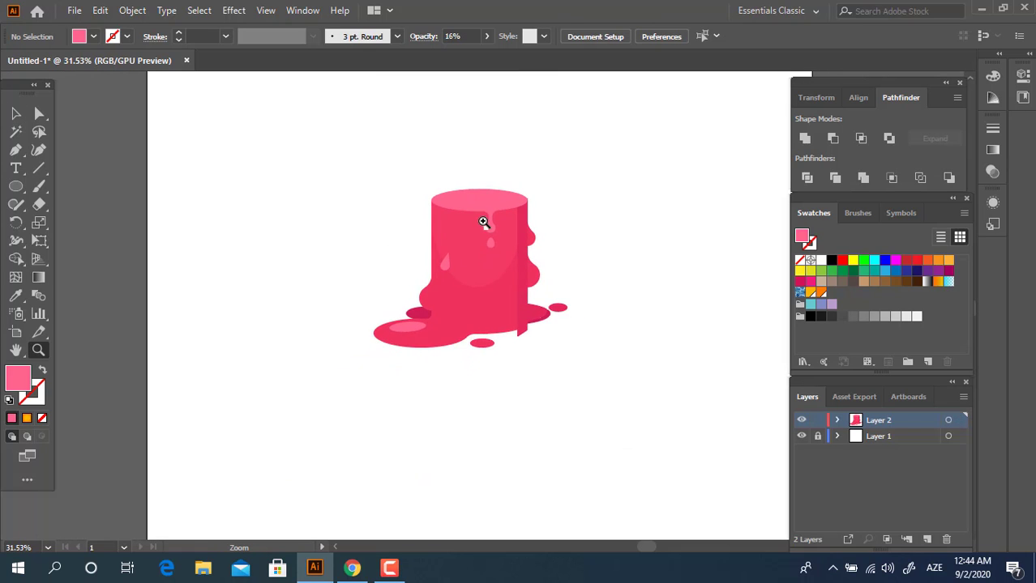
mouse_move(483, 222)
mouse_down()
mouse_move(594, 378)
mouse_move(499, 321)
mouse_move(537, 358)
mouse_move(467, 139)
mouse_move(472, 269)
mouse_move(541, 324)
mouse_up()
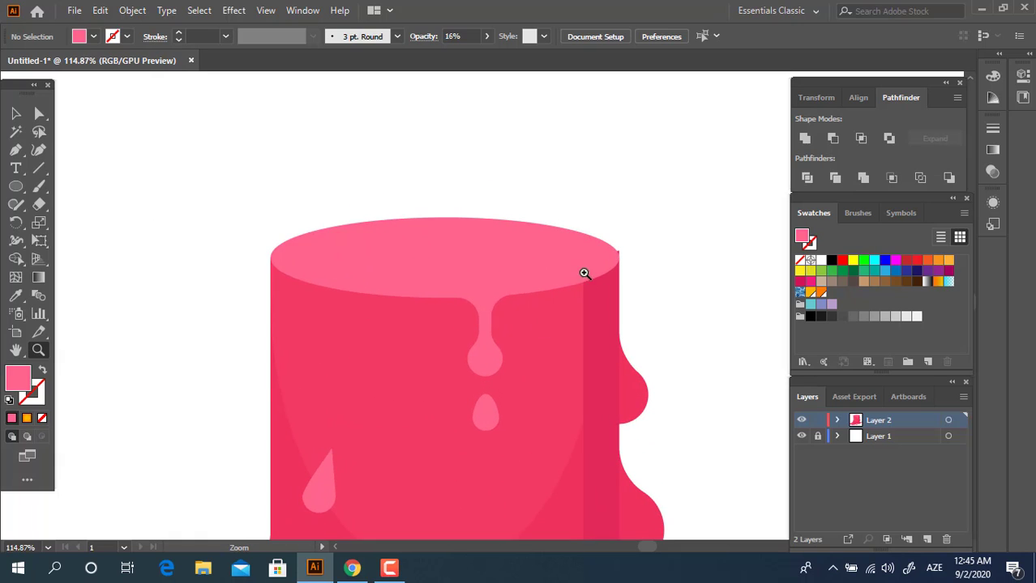
click(15, 114)
click(585, 484)
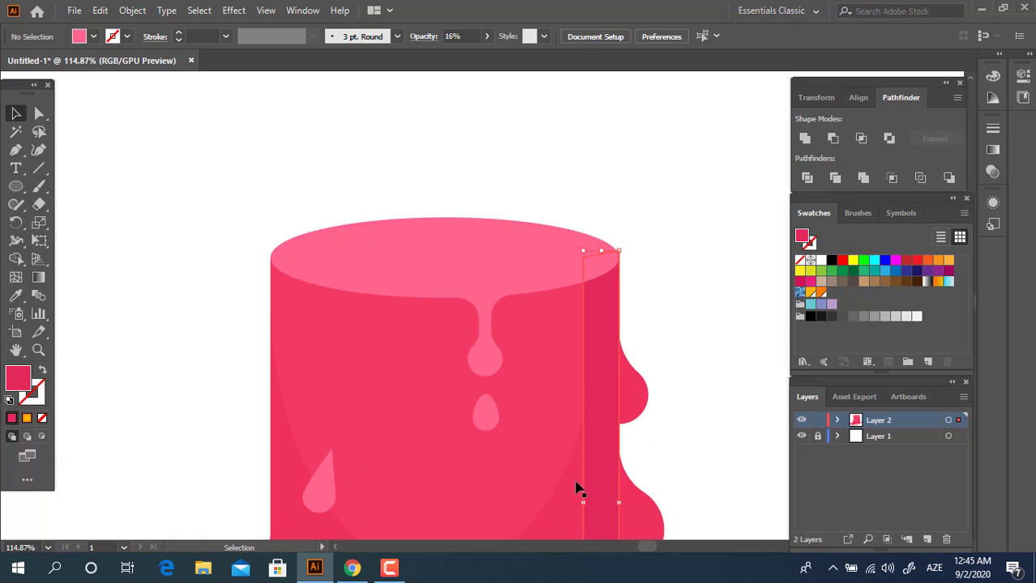
shift+click(570, 497)
click(807, 177)
right_click(546, 132)
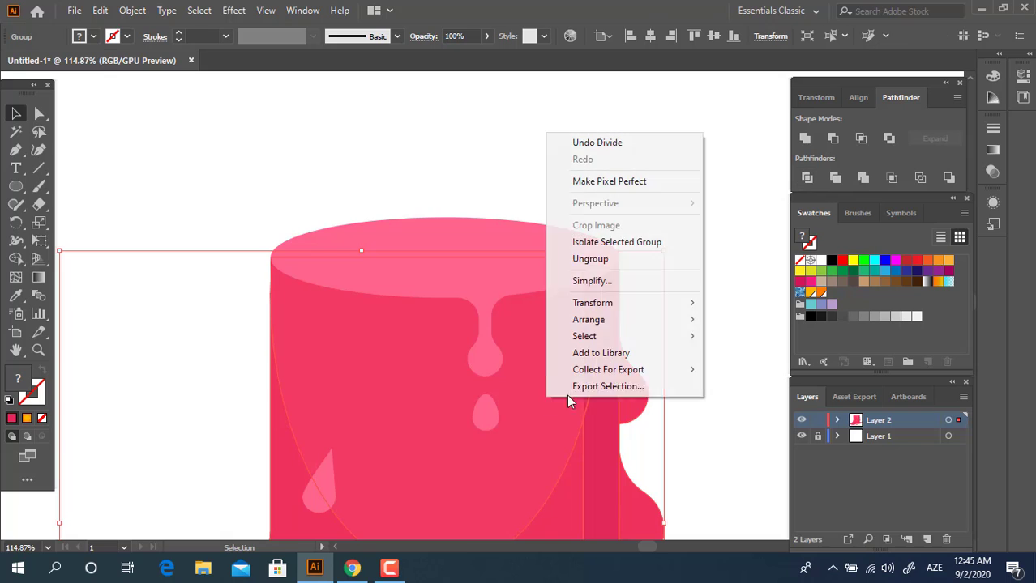
click(607, 257)
click(623, 261)
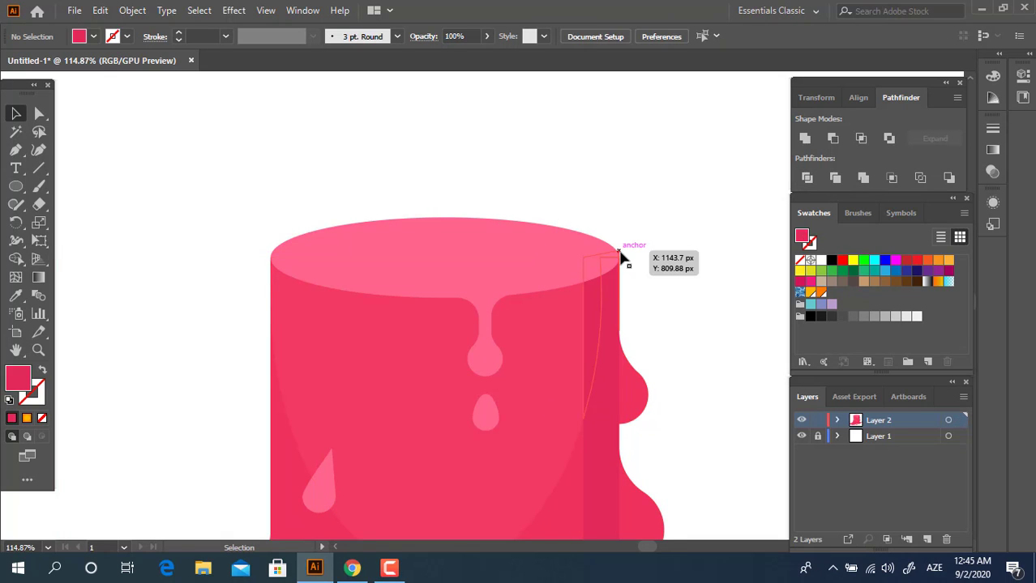
click(624, 262)
click(649, 262)
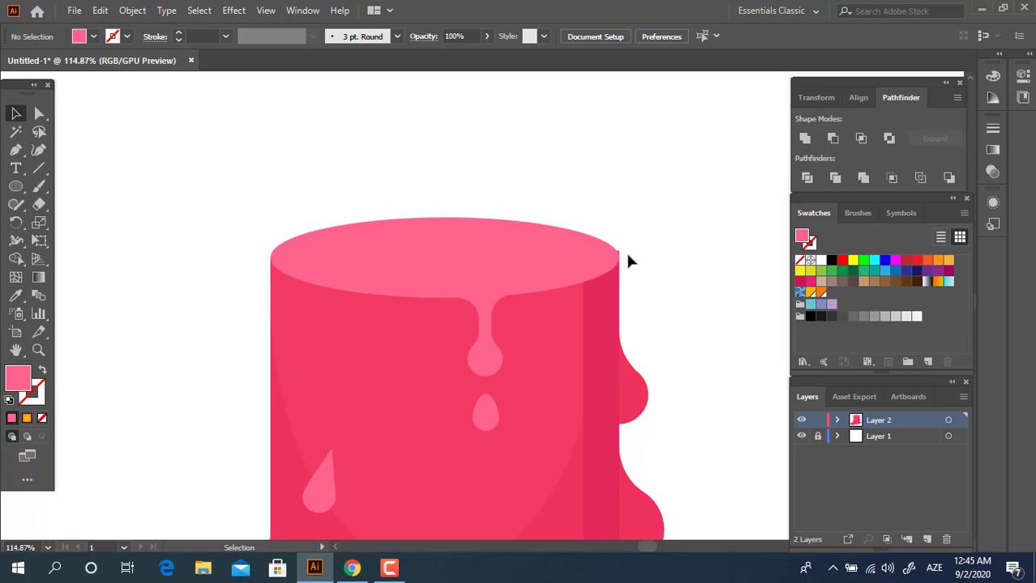
Zoom in to inspect the dark sliver at the rim's right corner, then recentre the stump.
key(z)
click(628, 259)
key(v)
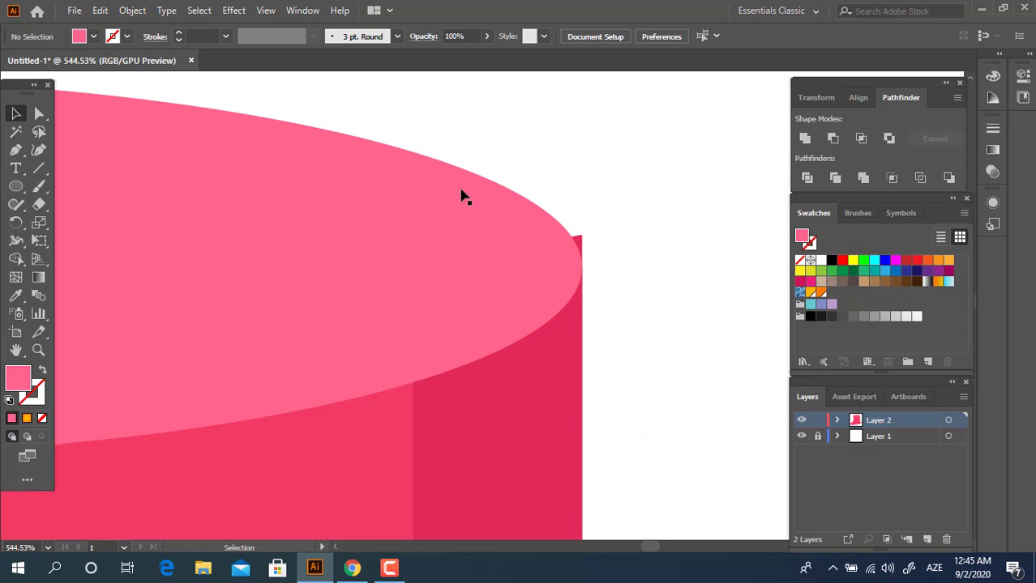
click(580, 242)
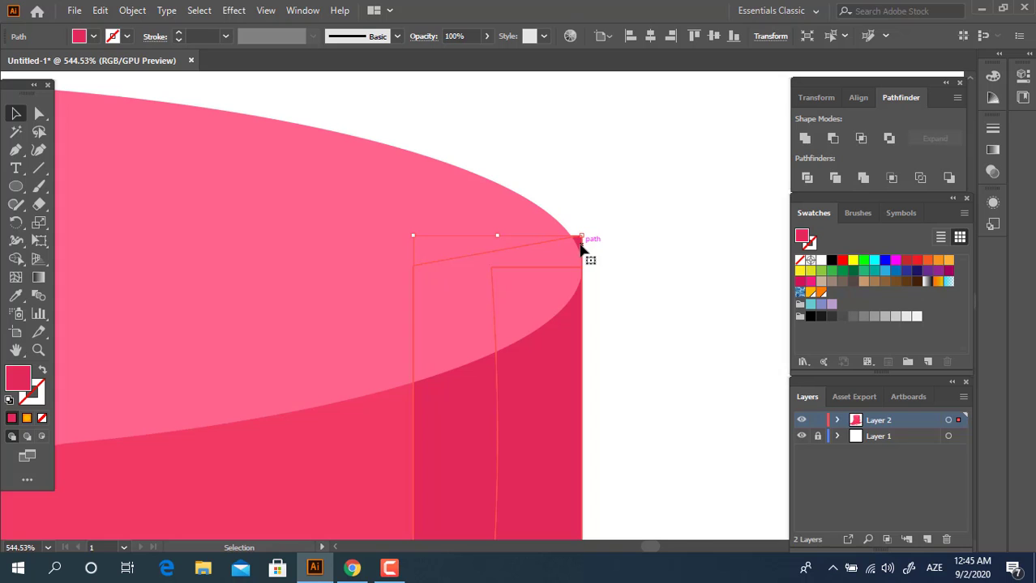
click(590, 234)
key(z)
mouse_move(527, 208)
mouse_down()
mouse_move(618, 269)
mouse_move(411, 251)
mouse_move(626, 208)
mouse_move(570, 289)
mouse_up()
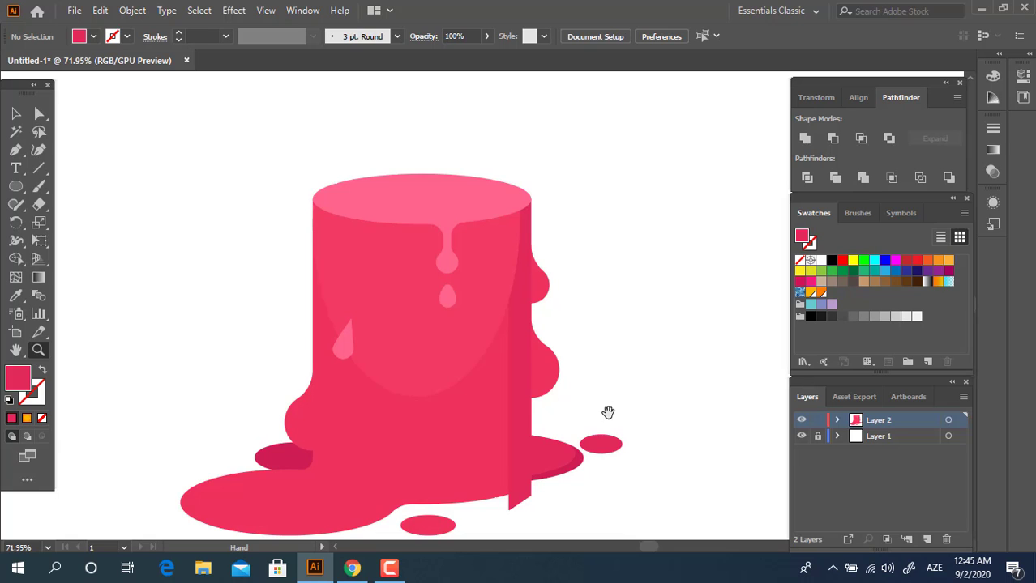
drag(608, 412, 638, 325)
Tuck the right shading strip's top corner slightly under the rim edge.
click(16, 113)
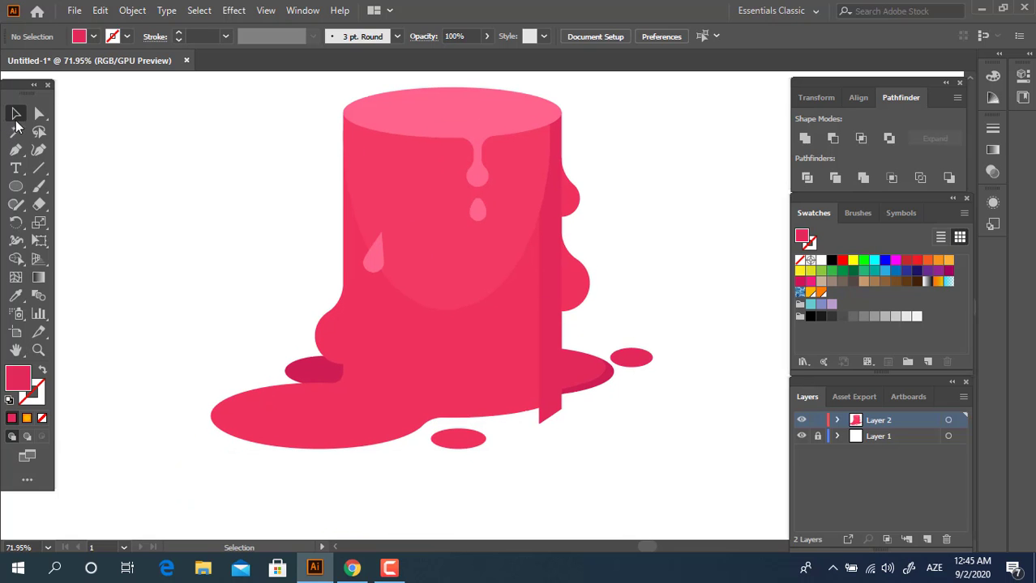
click(539, 194)
mouse_move(659, 185)
mouse_down()
mouse_move(697, 222)
mouse_move(538, 212)
mouse_up()
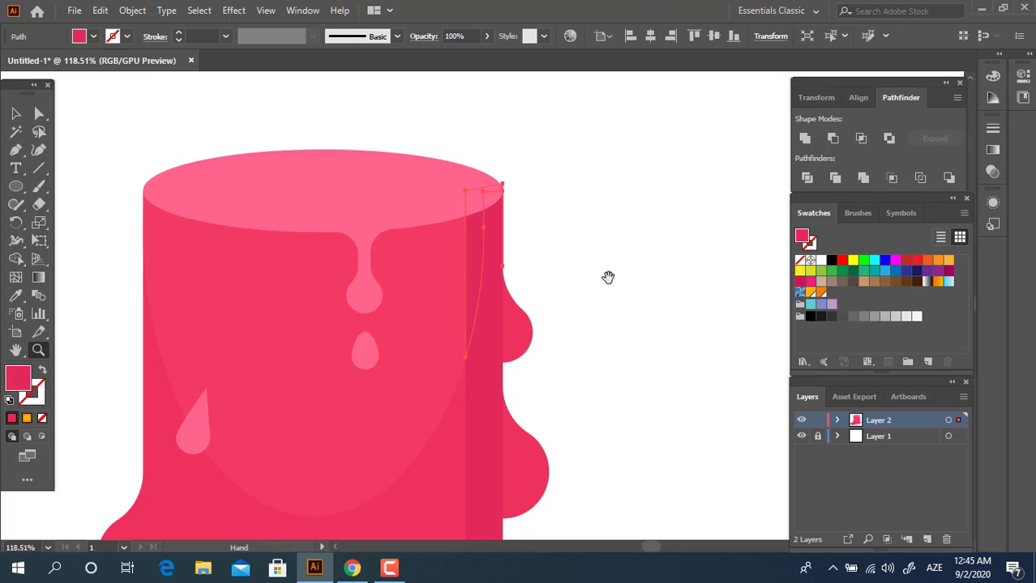
drag(608, 277, 562, 241)
click(39, 113)
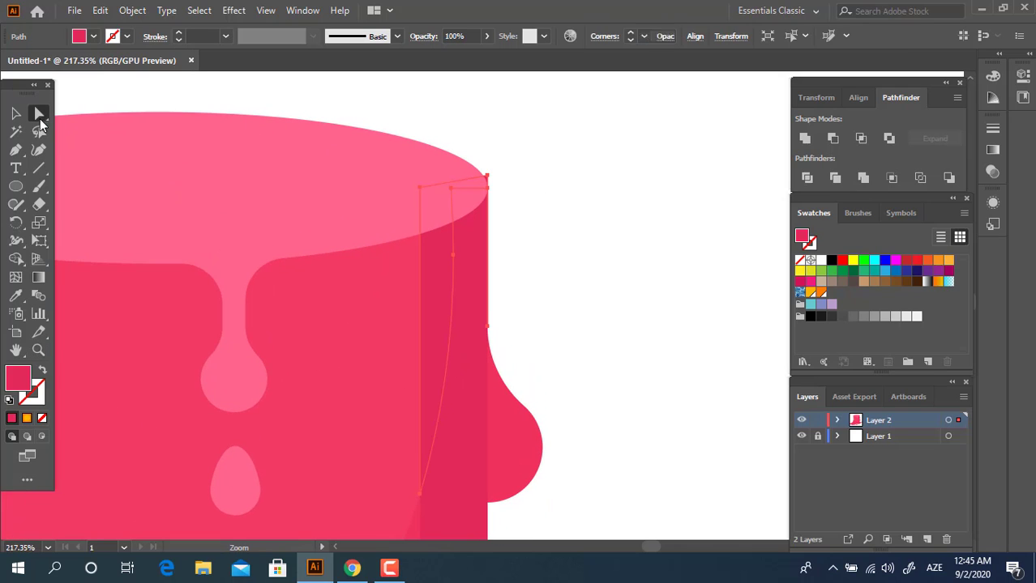
drag(484, 183, 478, 187)
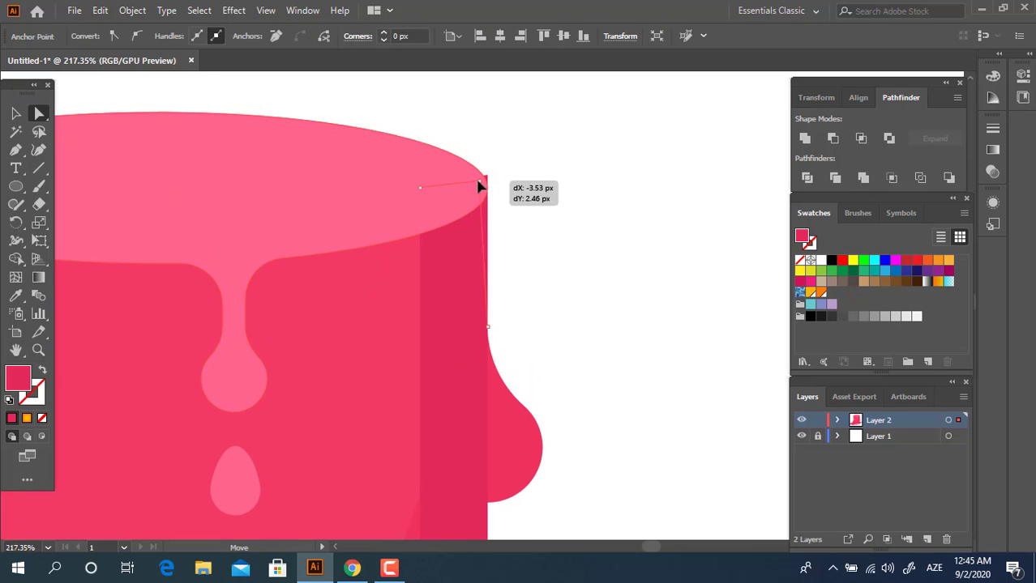
click(557, 197)
Select the right strip's piece hanging below the puddle for removal.
key(z)
scroll(400, 208, down, 3)
scroll(425, 273, down, 3)
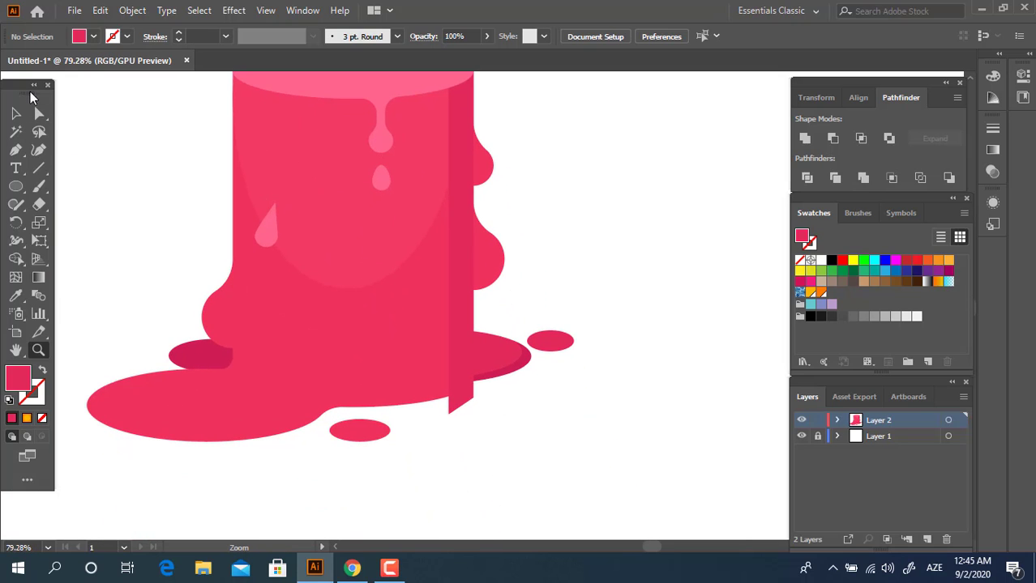
click(10, 115)
click(470, 402)
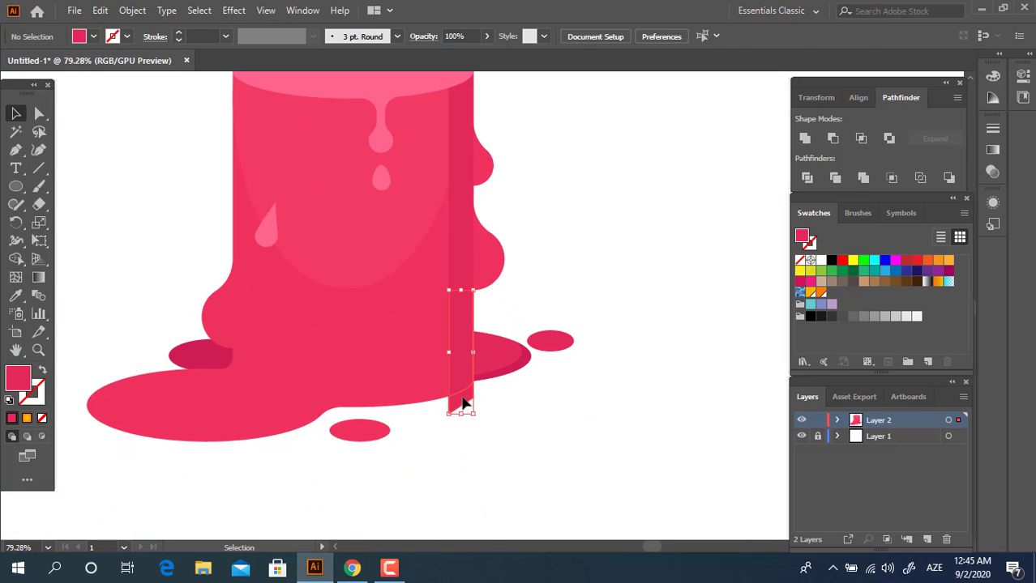
click(528, 396)
key(z)
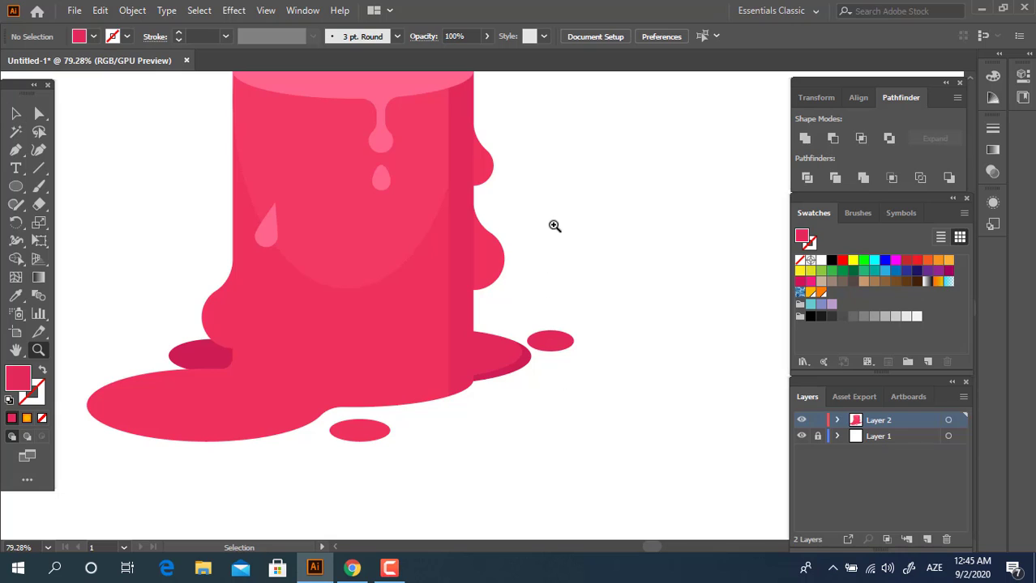
scroll(555, 224, down, 3)
scroll(462, 241, up, 2)
scroll(459, 365, up, 2)
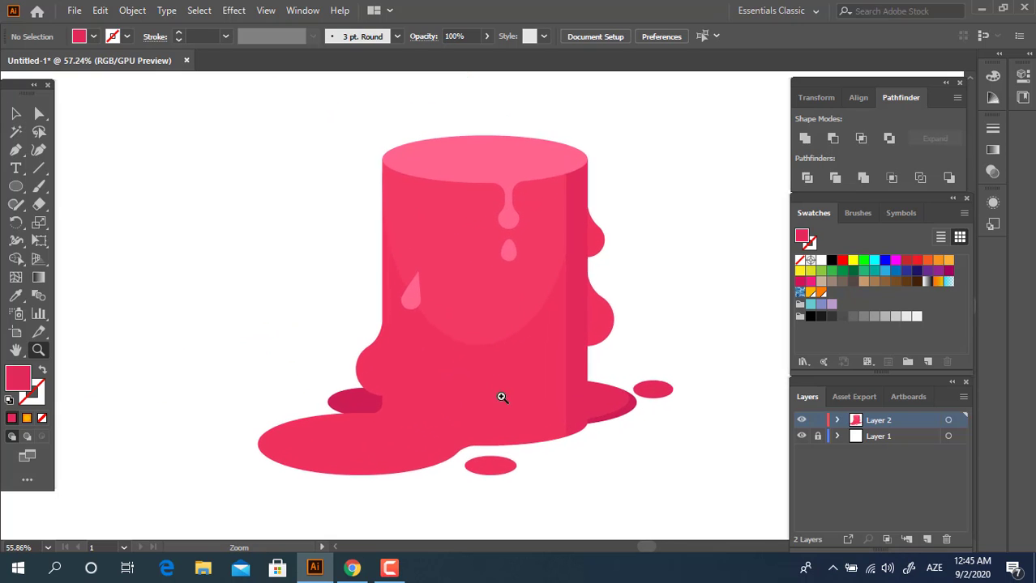
Draw a tall rectangle down the stump's middle, copy the highlight fill onto it, and narrow it.
drag(16, 186, 89, 183)
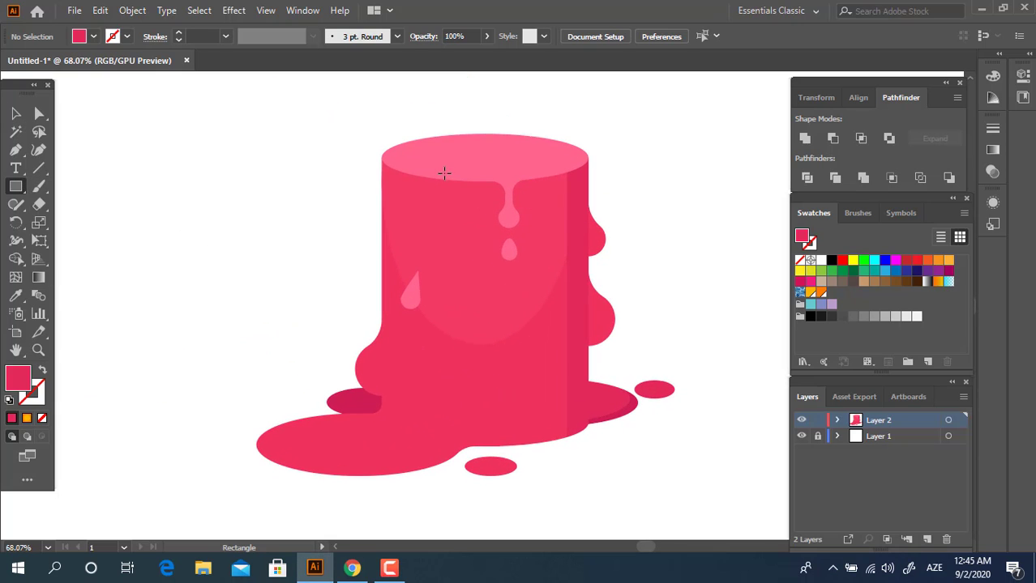
drag(446, 172, 496, 451)
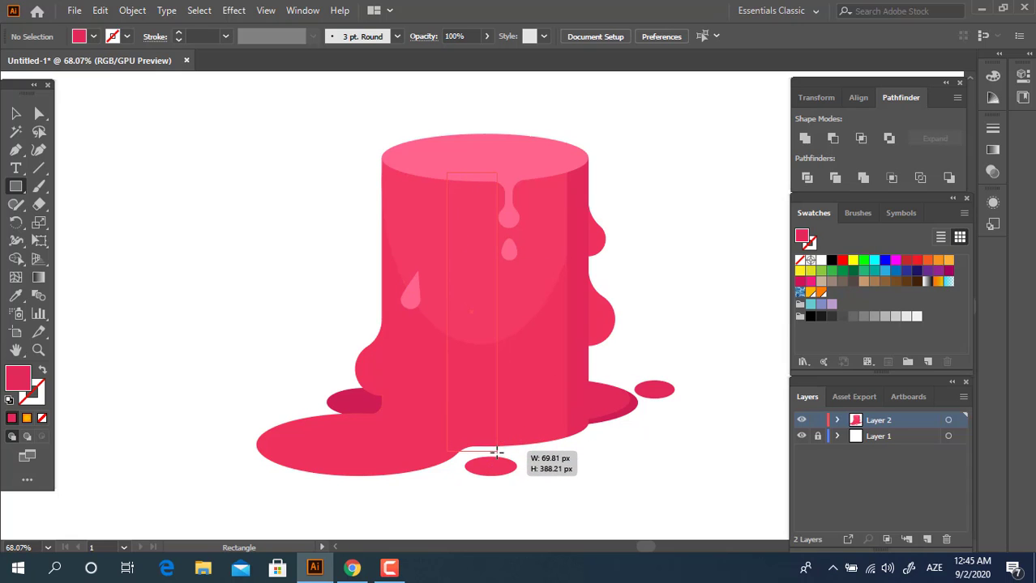
drag(497, 452, 501, 461)
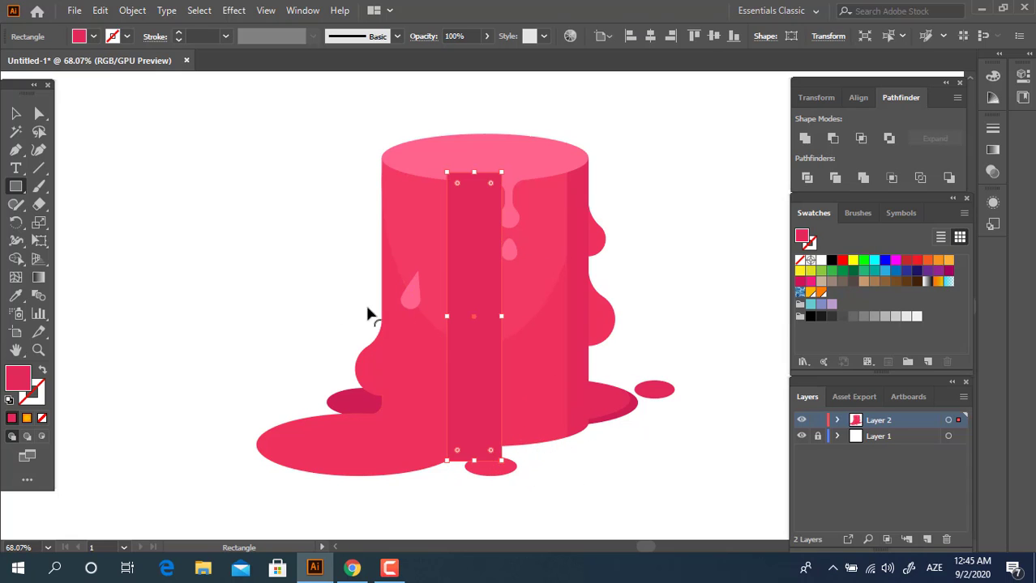
click(15, 295)
click(401, 236)
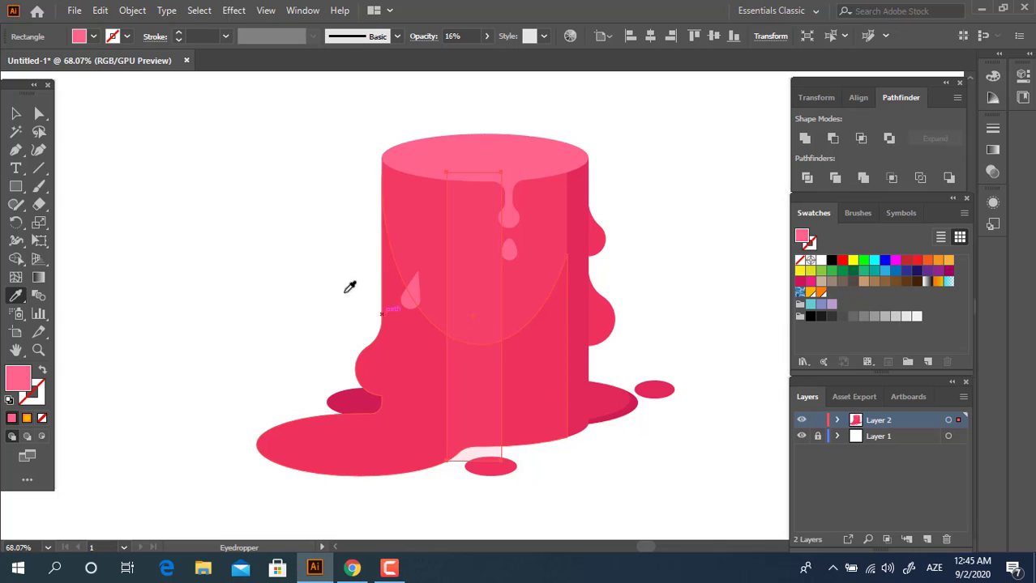
click(15, 113)
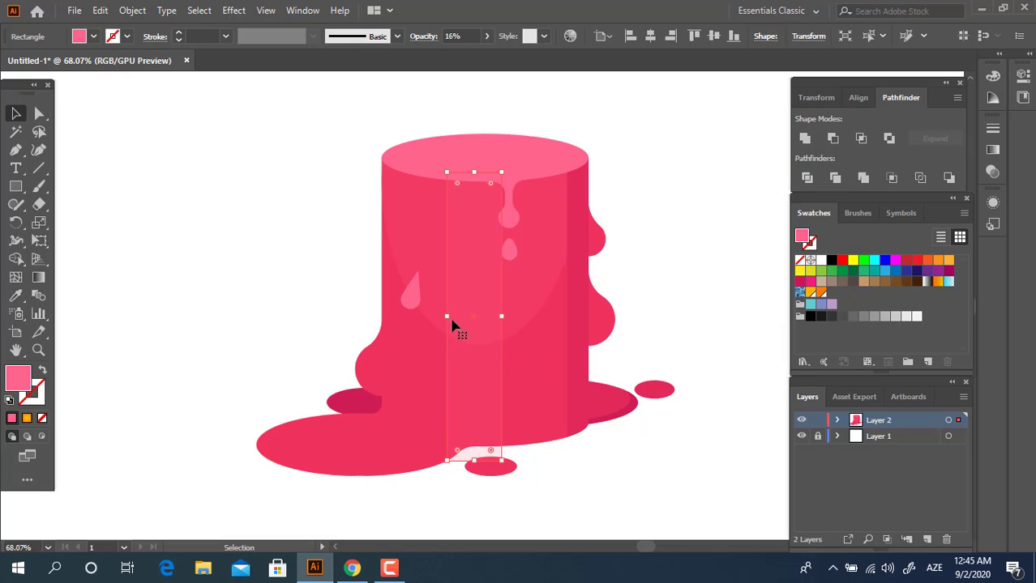
mouse_move(448, 319)
mouse_down()
mouse_move(532, 330)
mouse_move(593, 364)
mouse_move(567, 364)
mouse_up()
click(654, 319)
key(z)
click(16, 114)
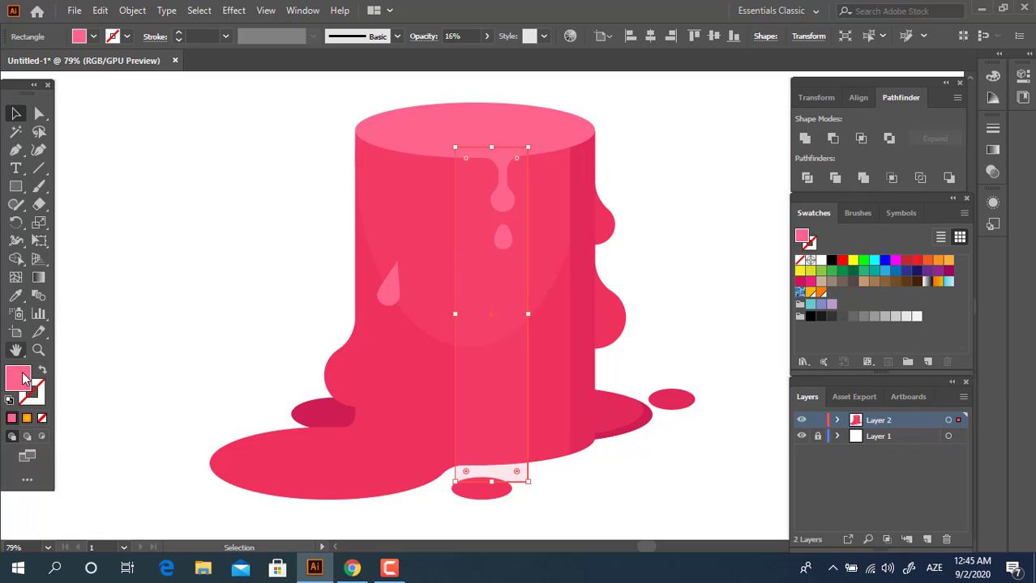
Give the stripe a lighter pink fill and raise its opacity to 100%.
double_click(18, 378)
click(115, 54)
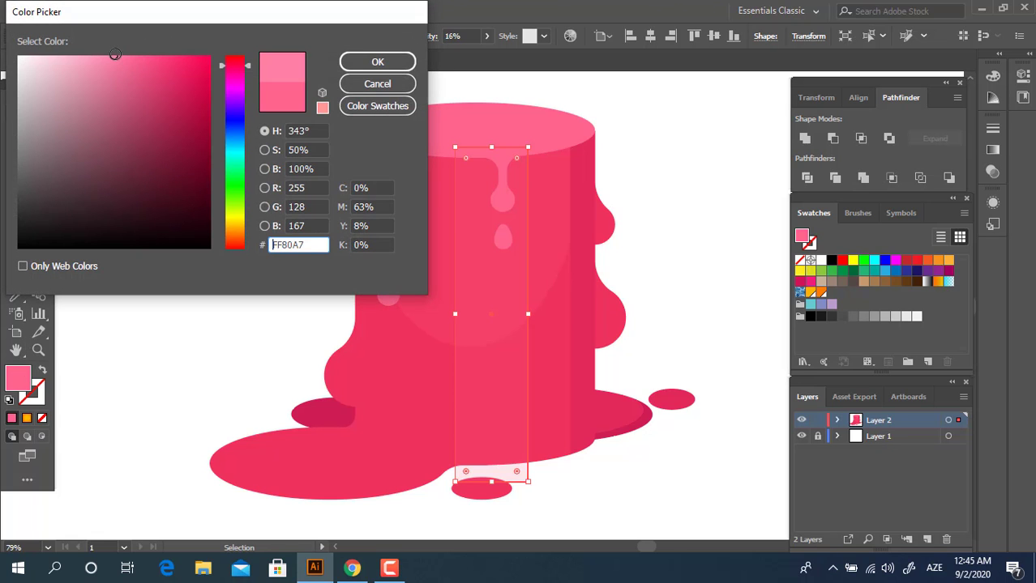
click(374, 62)
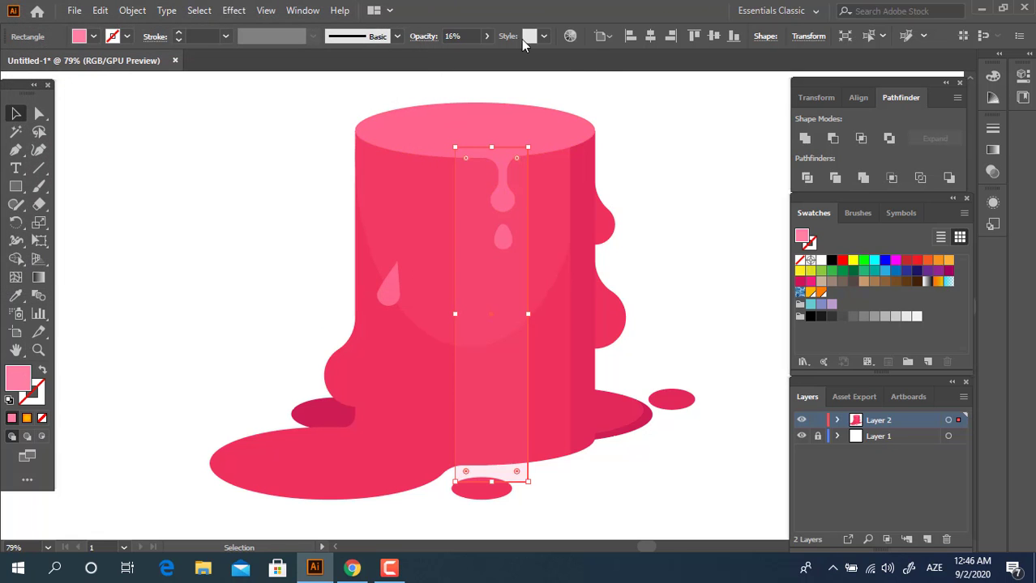
click(487, 37)
click(487, 36)
click(487, 41)
click(487, 41)
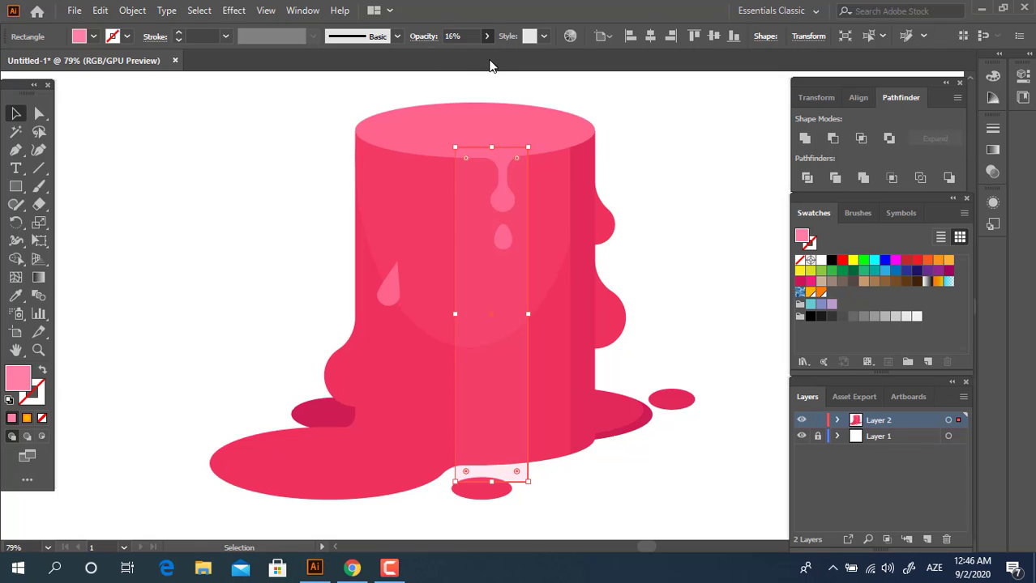
click(487, 41)
click(487, 41)
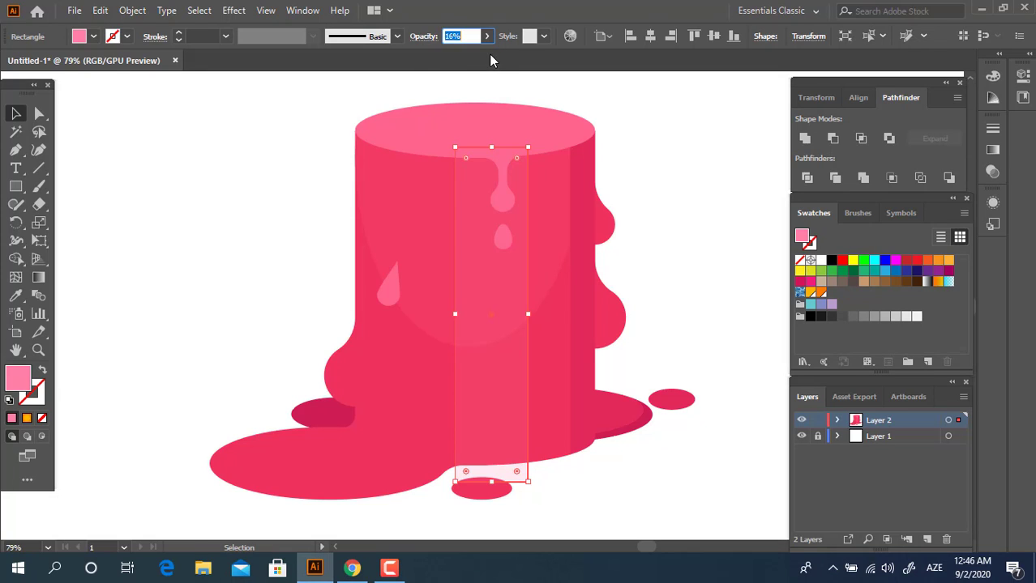
click(486, 40)
click(484, 55)
drag(488, 61, 486, 300)
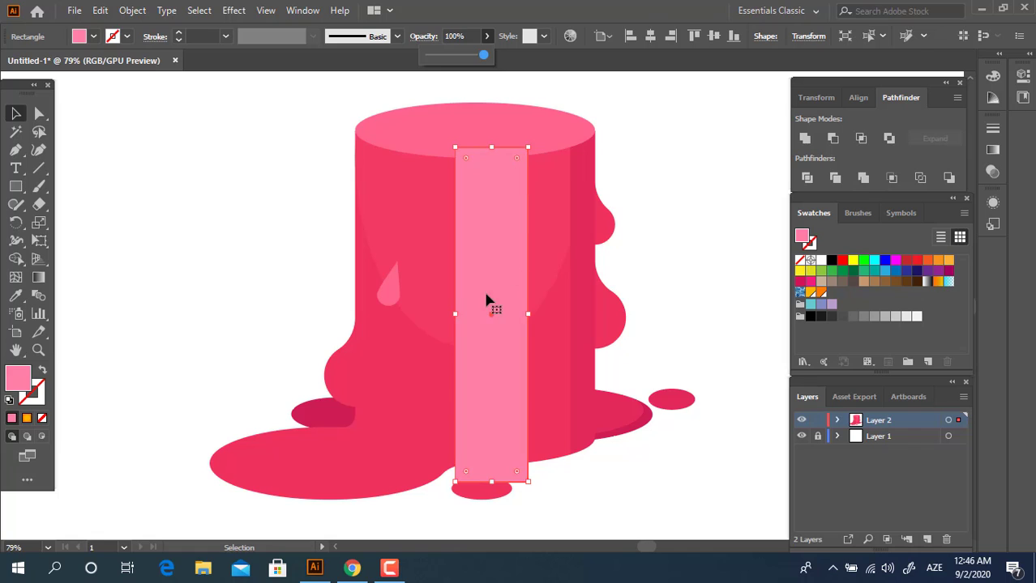
Sample the cylinder's red, lighten it to pink F95A84, and send the stripe behind the drips.
click(14, 298)
click(452, 409)
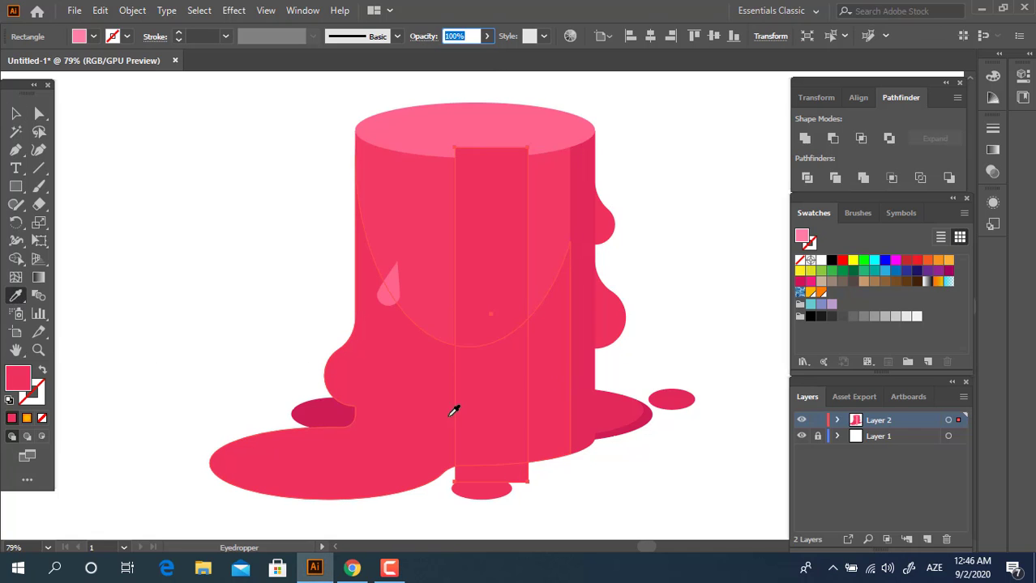
double_click(27, 380)
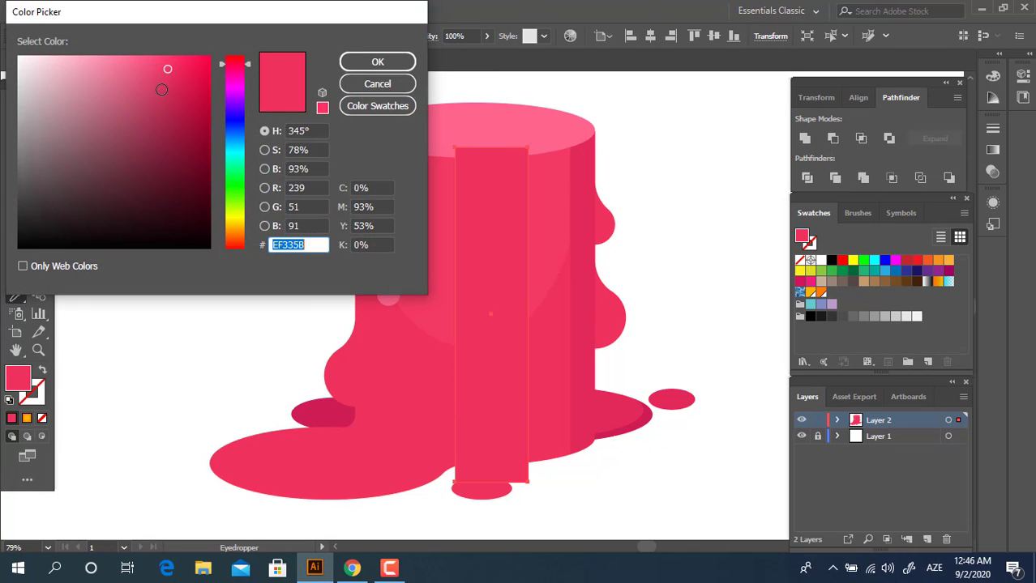
click(143, 59)
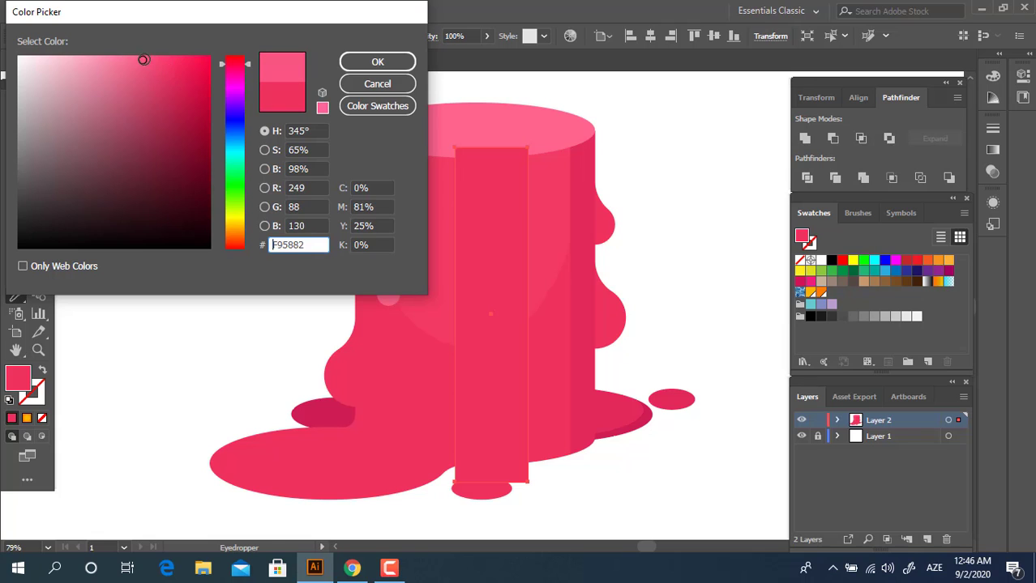
click(410, 61)
click(18, 115)
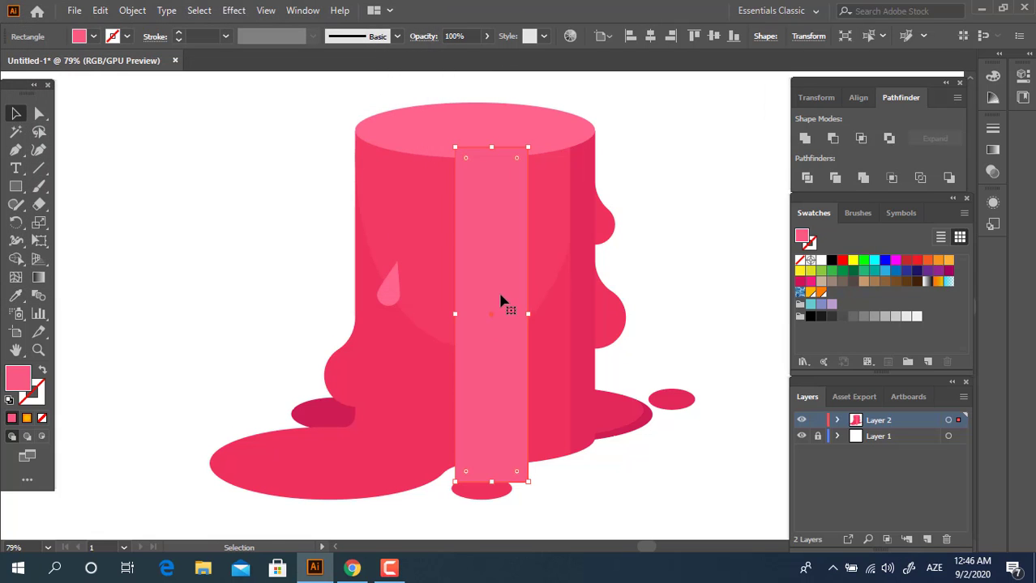
key(ctrl+bracketleft)
key(ctrl+bracketleft)
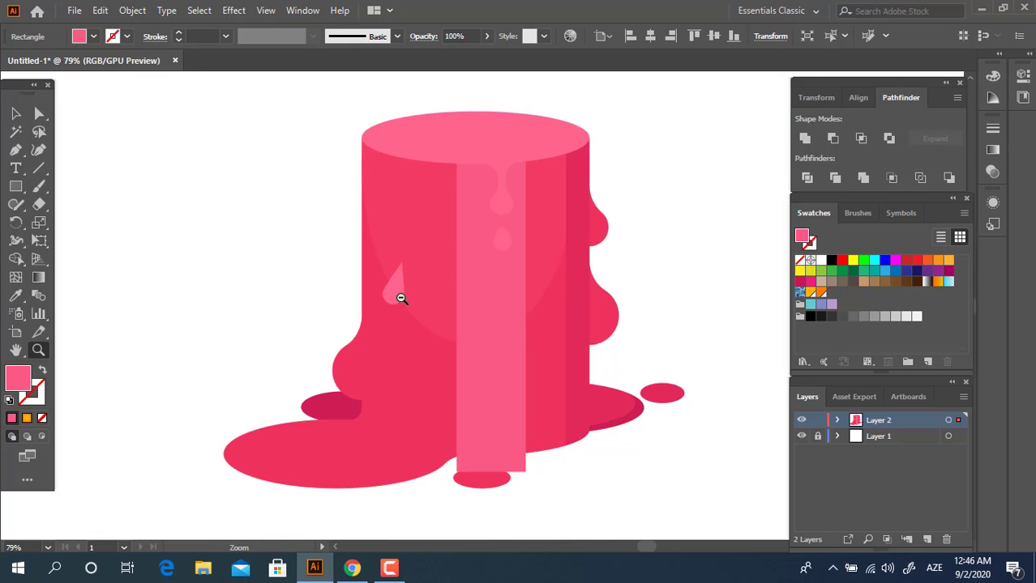
Lower the centre stripe's opacity to 39%.
scroll(478, 403, down, 1)
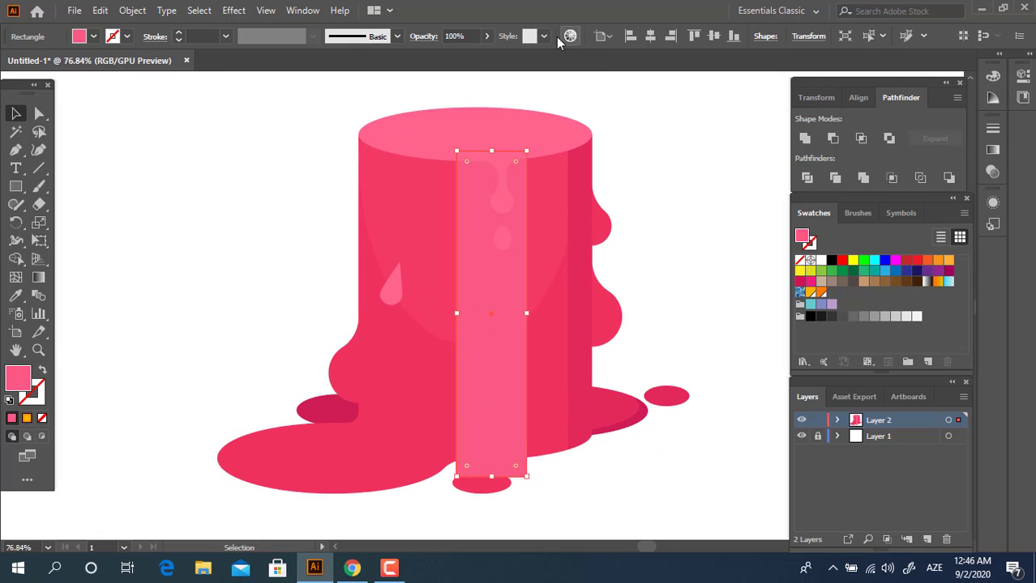
click(487, 36)
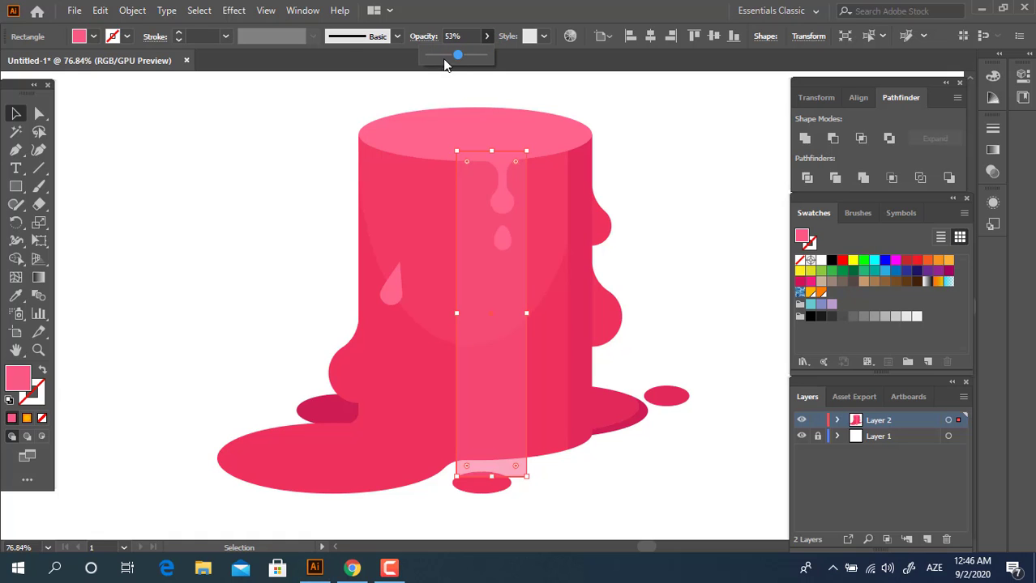
drag(455, 59, 448, 59)
click(691, 230)
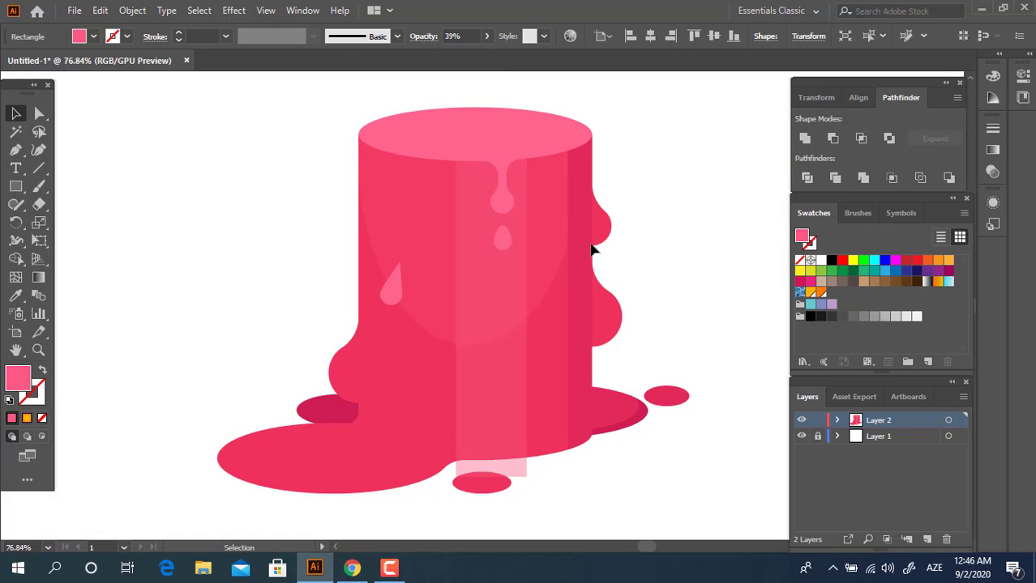
key(z)
scroll(407, 303, down, 3)
scroll(448, 354, up, 4)
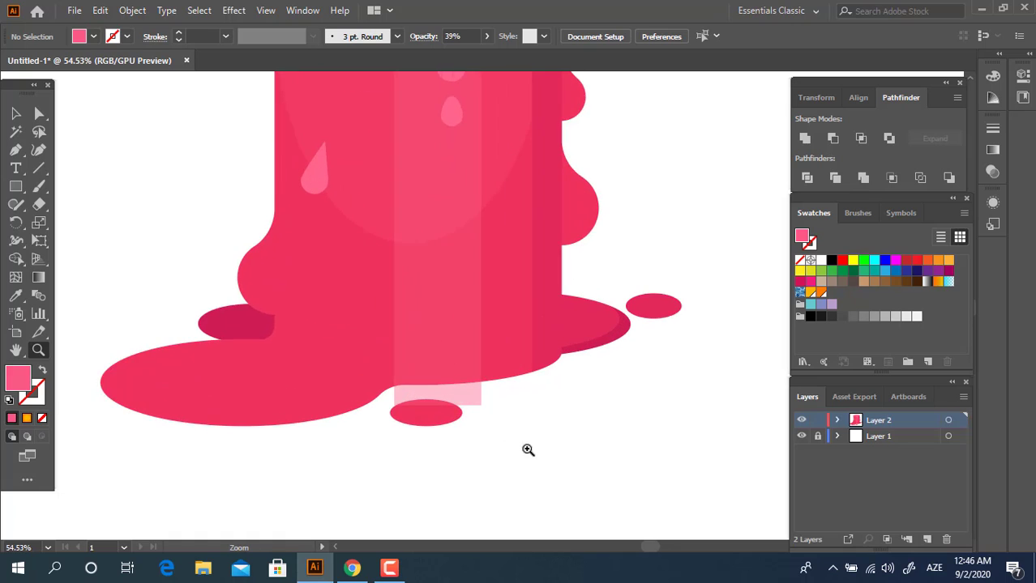
scroll(527, 450, up, 3)
Ungroup the puddle shapes and delete the pale leftover piece below the puddle.
click(17, 114)
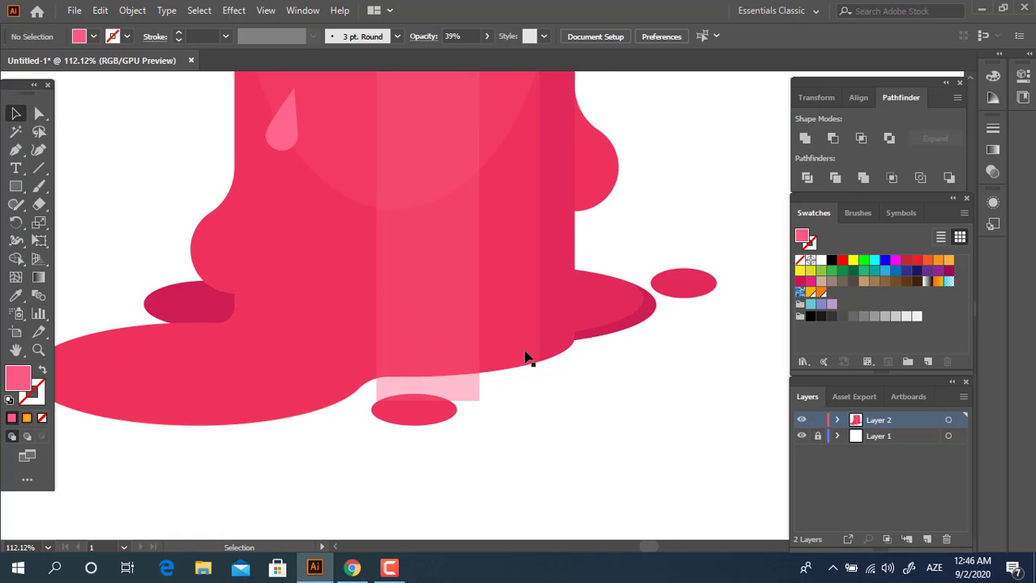
click(480, 381)
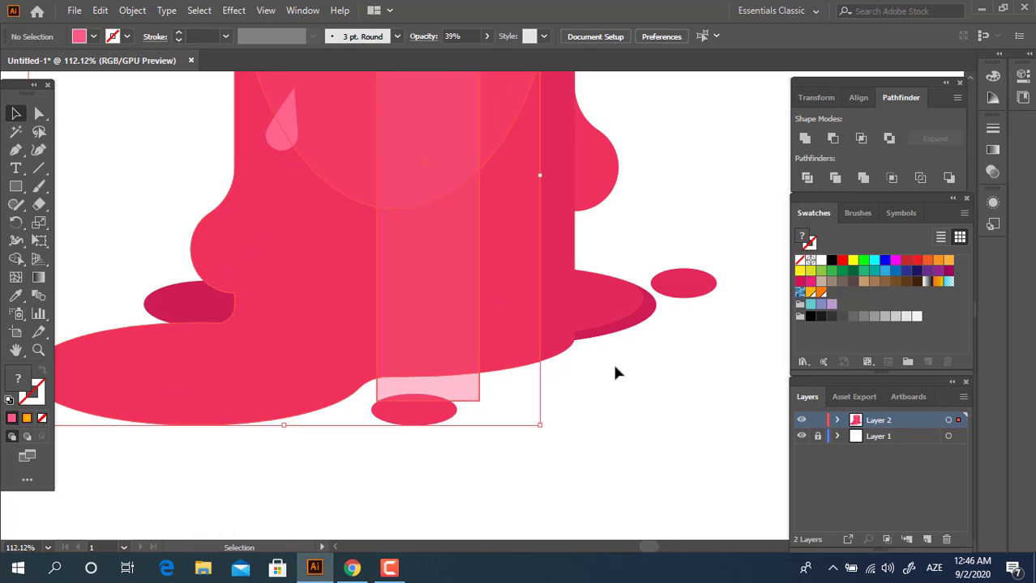
right_click(585, 311)
click(531, 172)
click(567, 439)
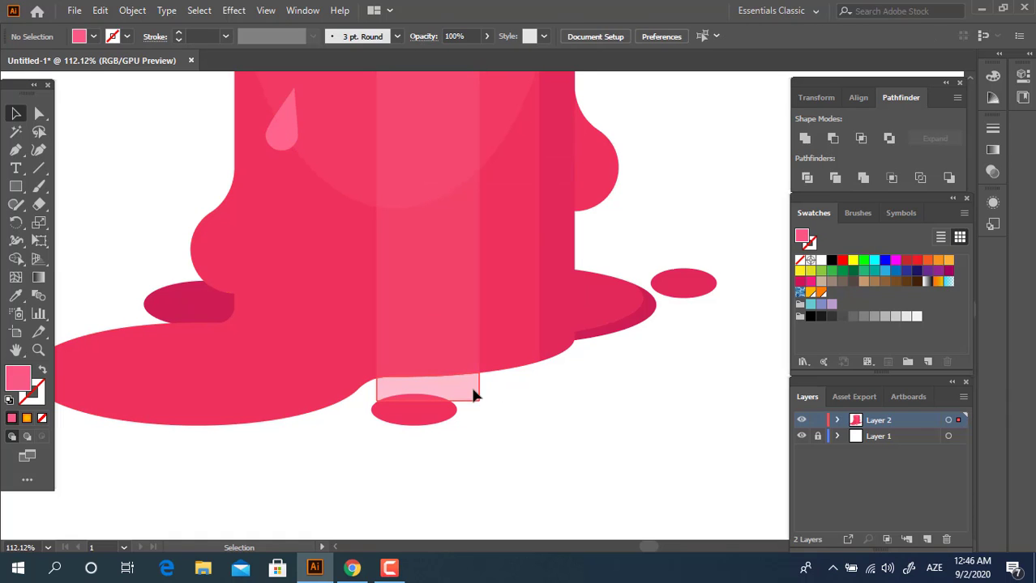
click(475, 396)
key(Delete)
key(z)
scroll(485, 269, down, 3)
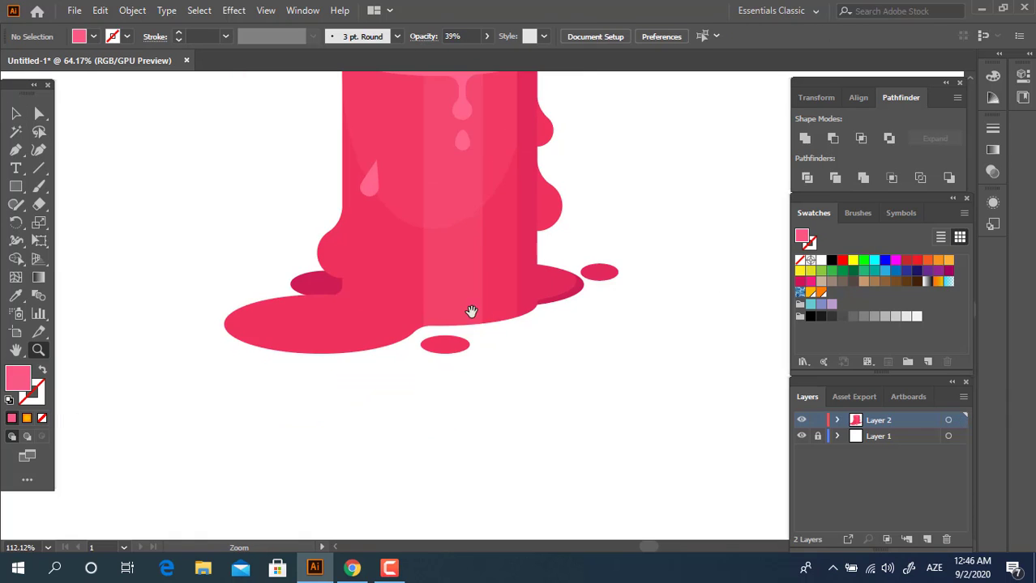
mouse_move(470, 311)
mouse_down()
mouse_move(478, 426)
mouse_move(330, 260)
mouse_up()
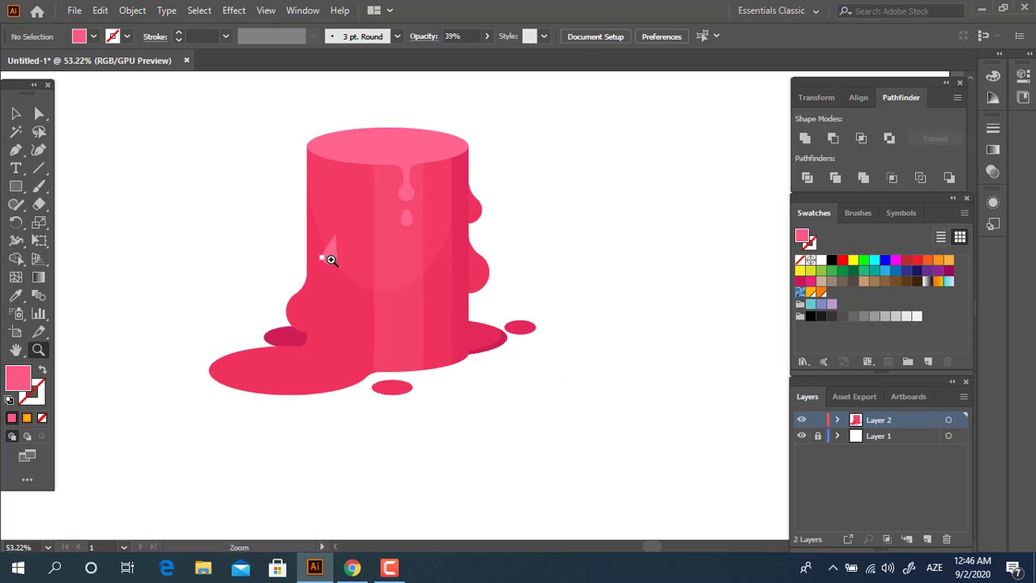
scroll(331, 260, up, 3)
key(p)
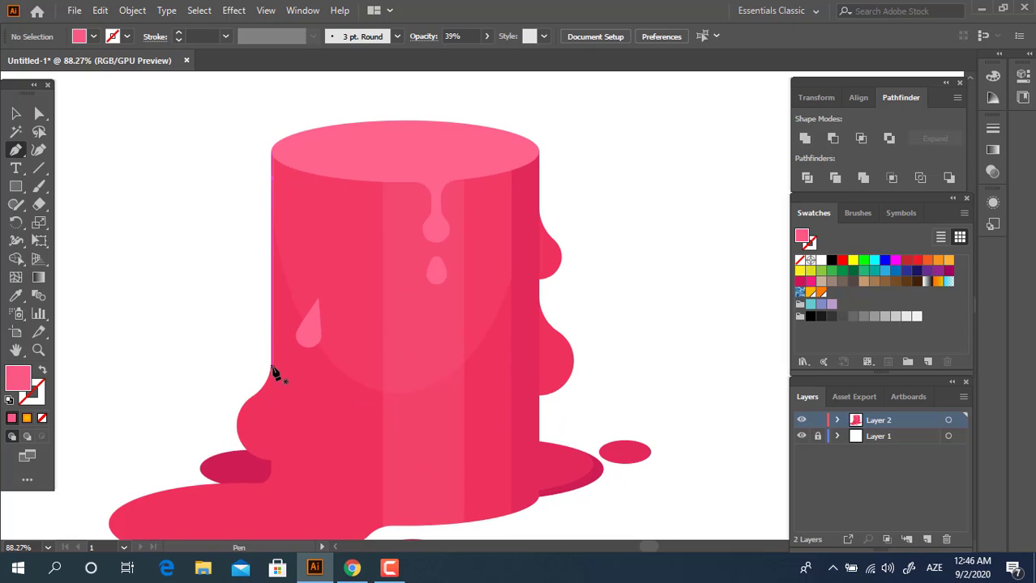
Draw a shading triangle on the cylinder's left edge, fill it darker red, and send it behind the top ellipse.
click(269, 369)
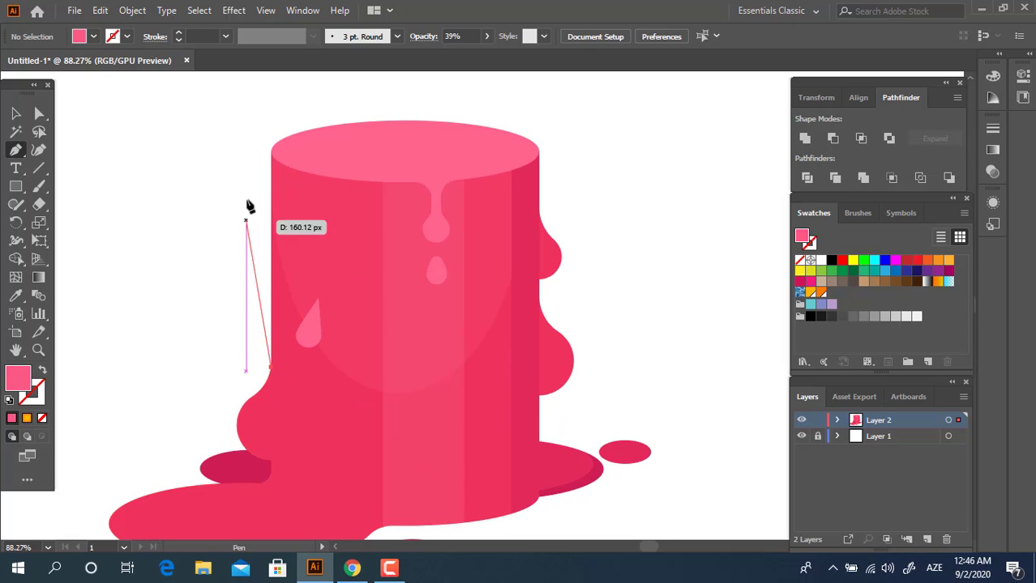
click(314, 146)
click(256, 144)
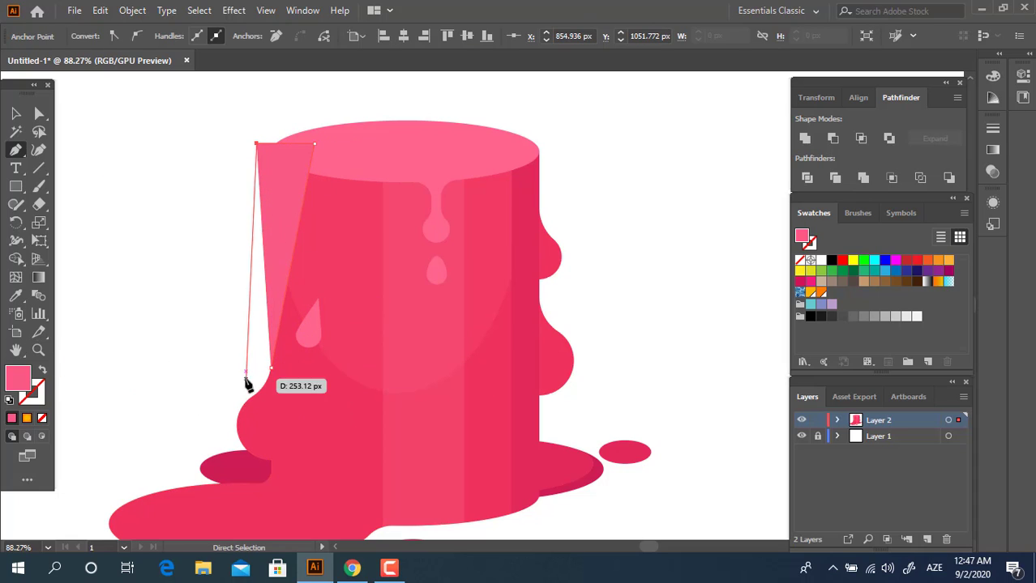
click(272, 369)
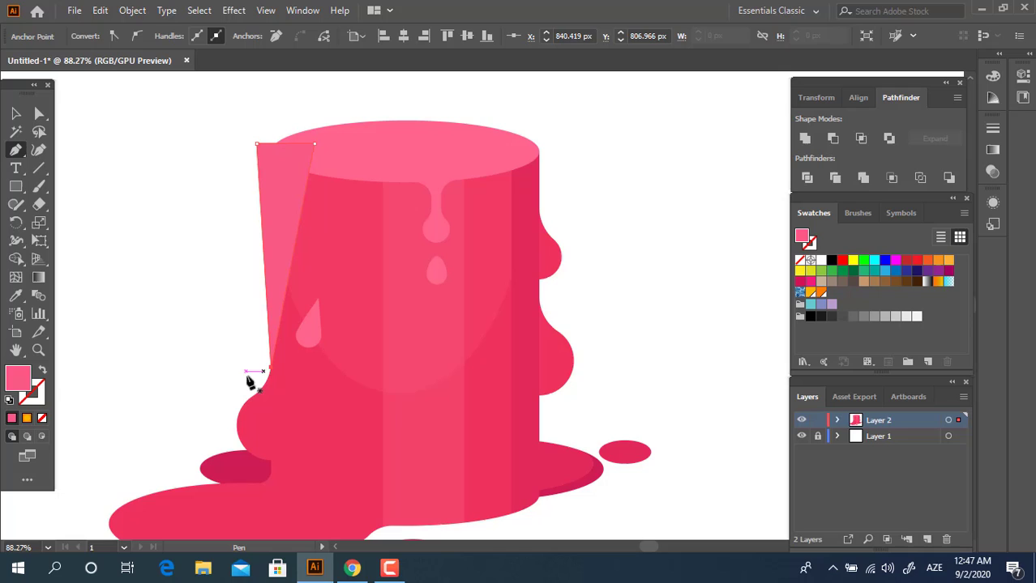
click(22, 298)
click(512, 235)
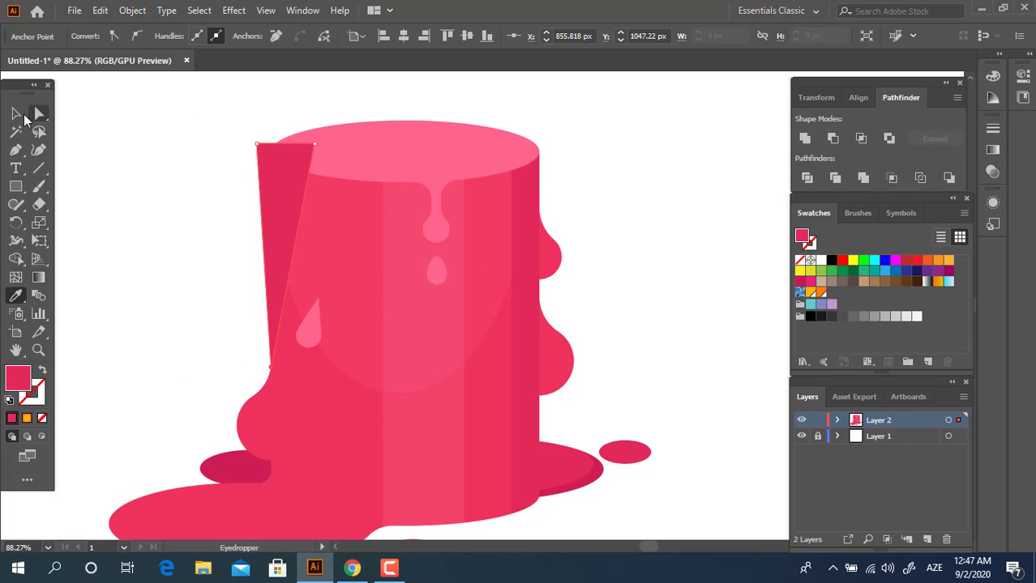
click(17, 115)
key(ctrl+bracketleft)
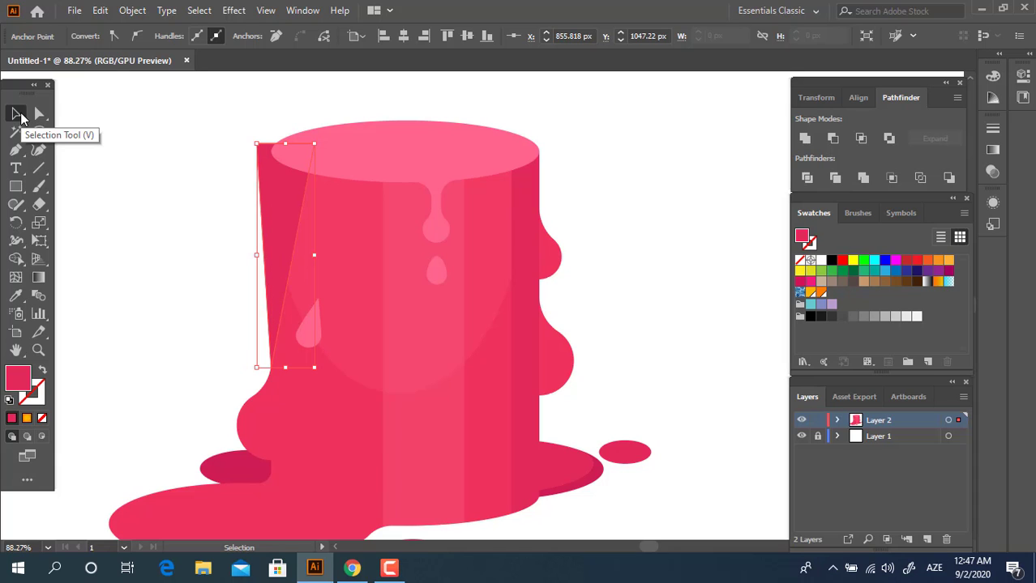
Ungroup the shading strip with the cylinder body and review the left-edge shading.
shift+click(369, 427)
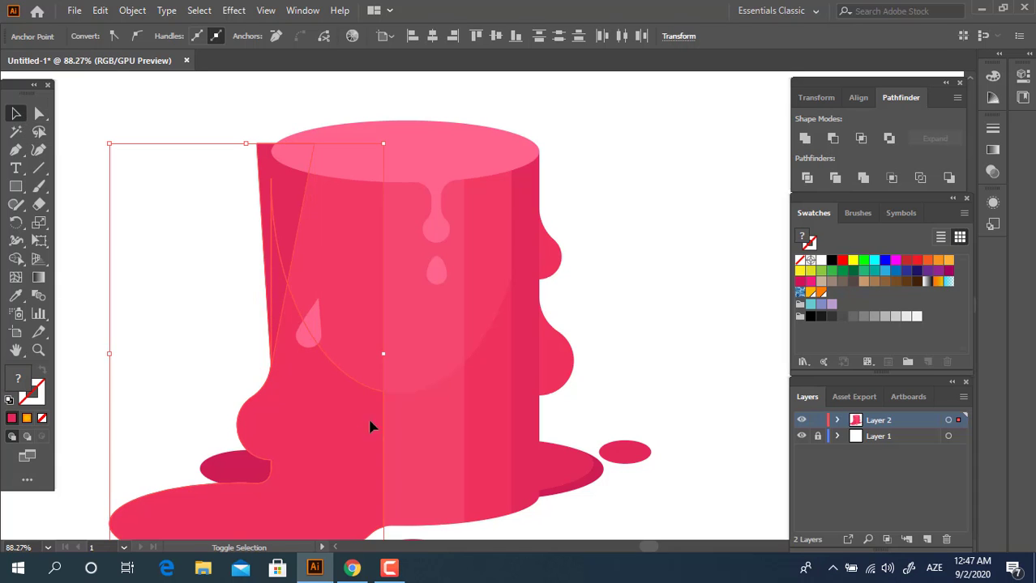
right_click(320, 292)
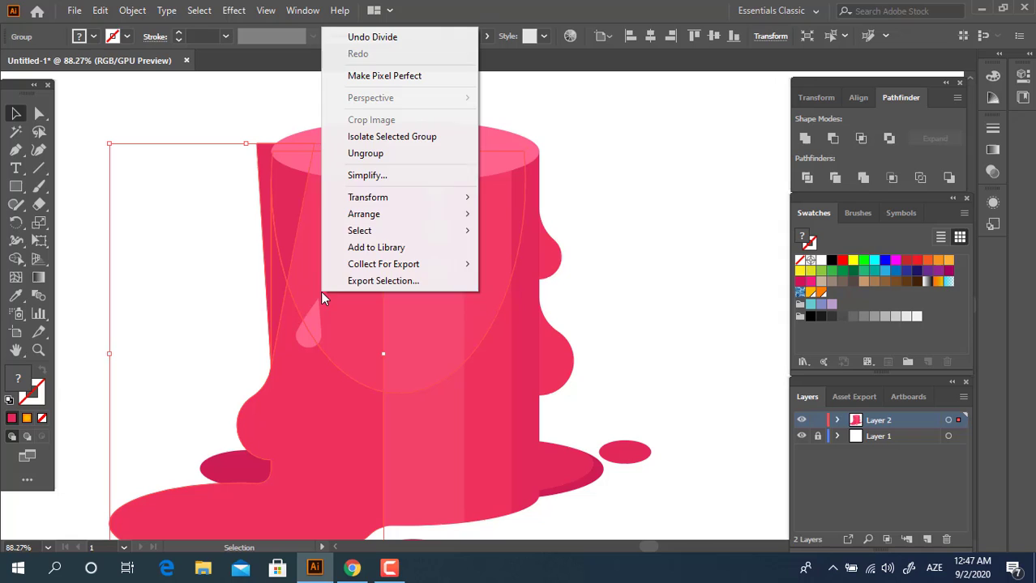
click(377, 154)
scroll(292, 272, up, 3)
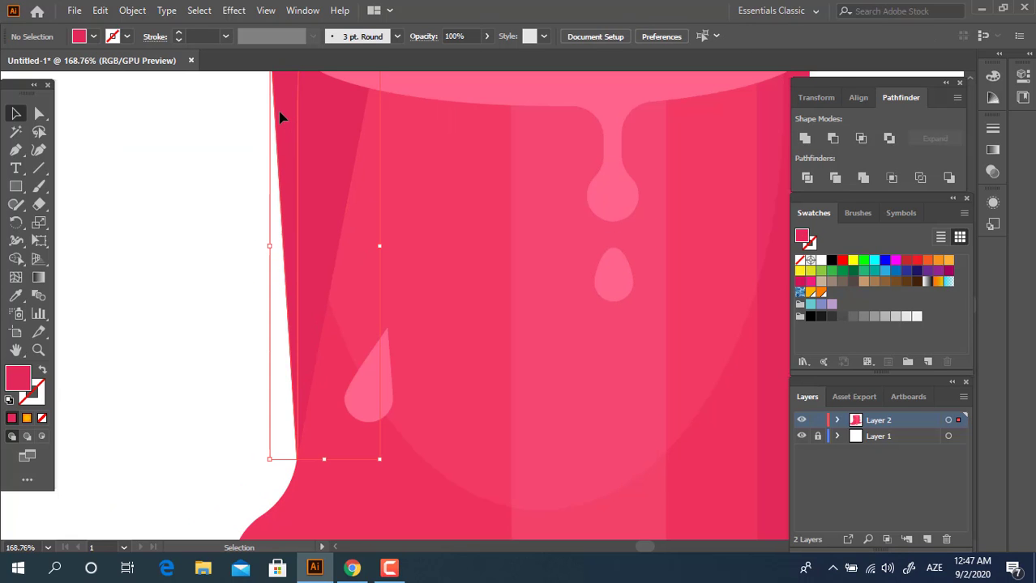
key(z)
mouse_move(429, 190)
mouse_down()
mouse_move(150, 175)
mouse_move(358, 192)
mouse_move(386, 296)
mouse_move(427, 327)
mouse_up()
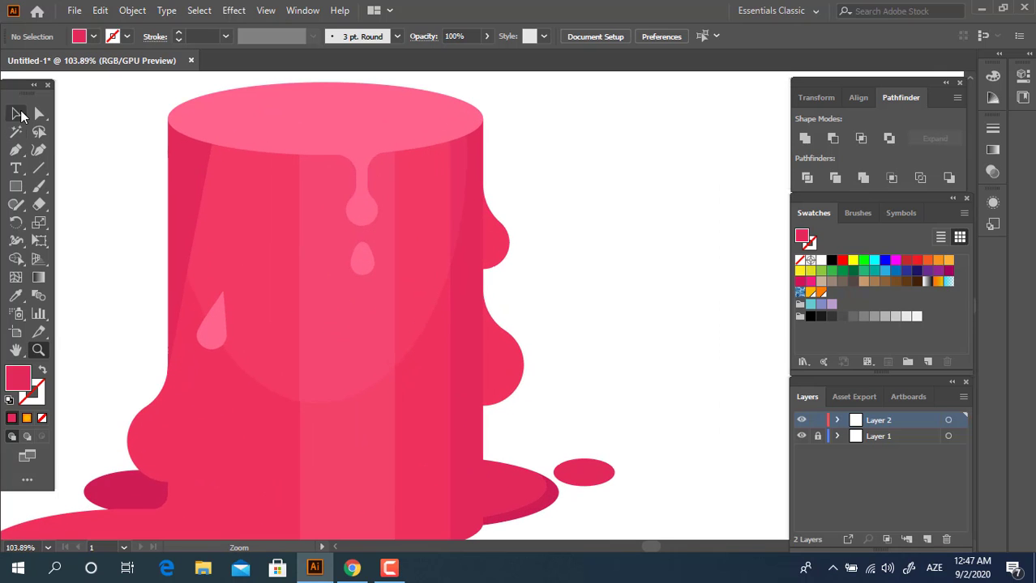
key(v)
click(197, 182)
key(z)
mouse_move(329, 115)
mouse_down()
mouse_move(101, 166)
mouse_move(305, 213)
mouse_up()
key(v)
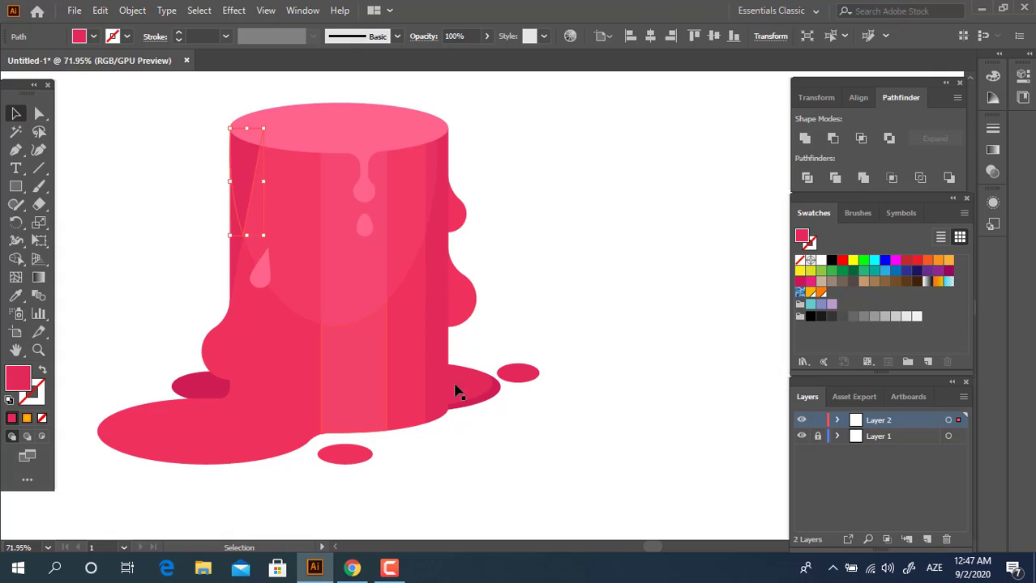
click(485, 484)
key(z)
mouse_move(505, 239)
mouse_down()
mouse_move(453, 241)
mouse_move(506, 314)
mouse_up()
Draw an inner oval on the stump's top, then position, widen and heighten it.
drag(16, 186, 165, 225)
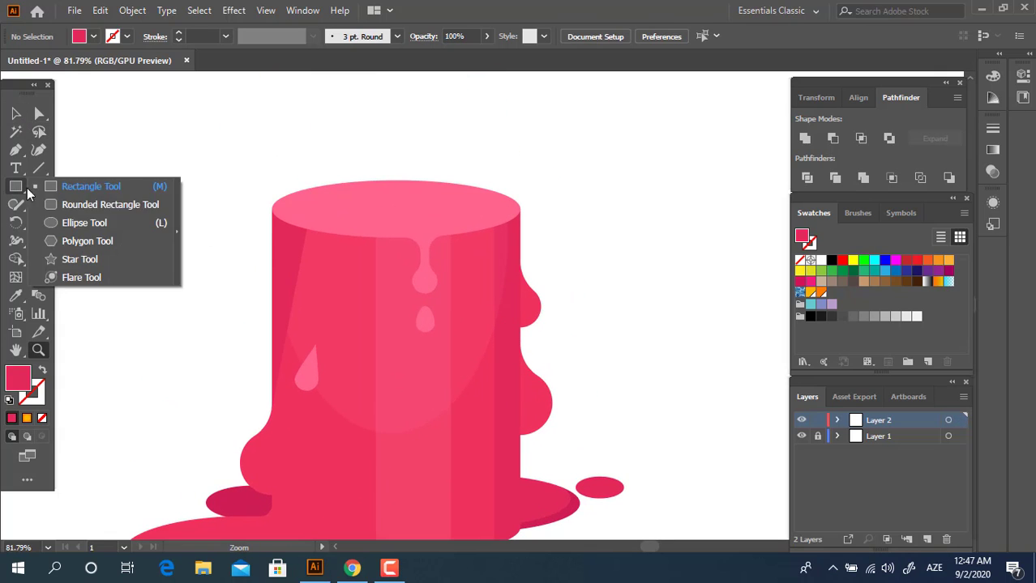
drag(298, 194, 523, 235)
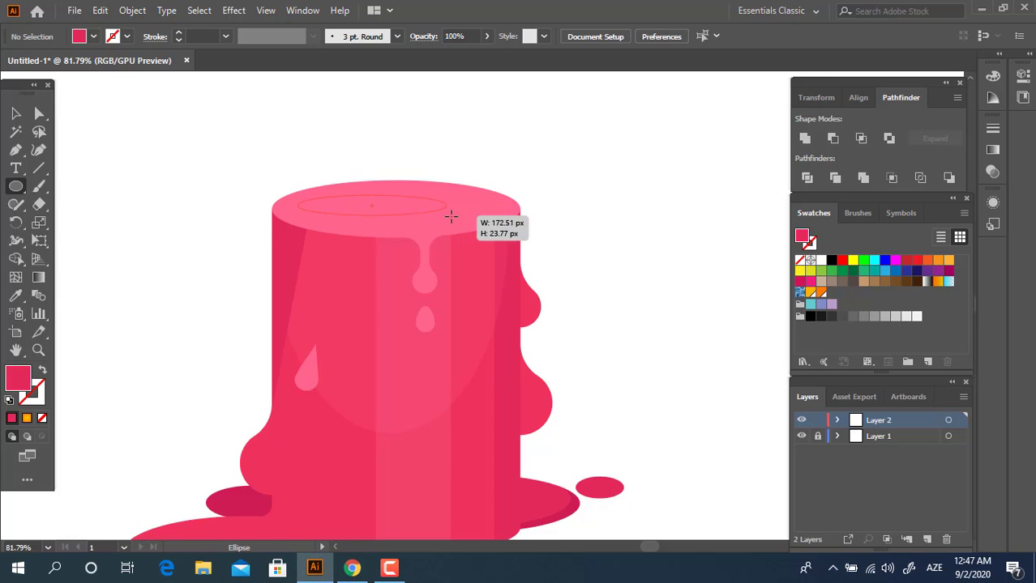
key(z)
drag(451, 215, 551, 335)
drag(369, 280, 398, 213)
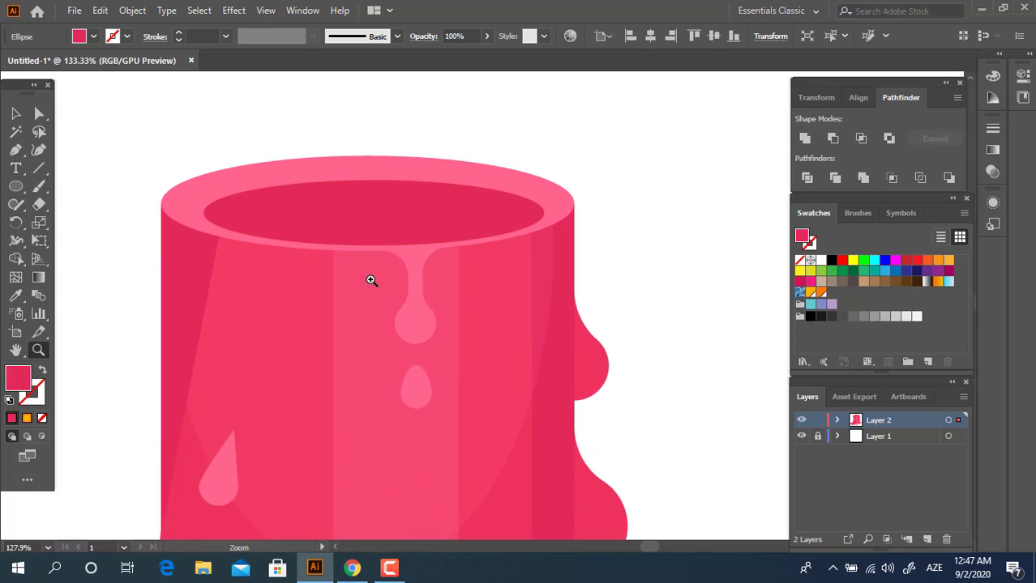
key(v)
drag(521, 215, 519, 197)
drag(617, 197, 632, 197)
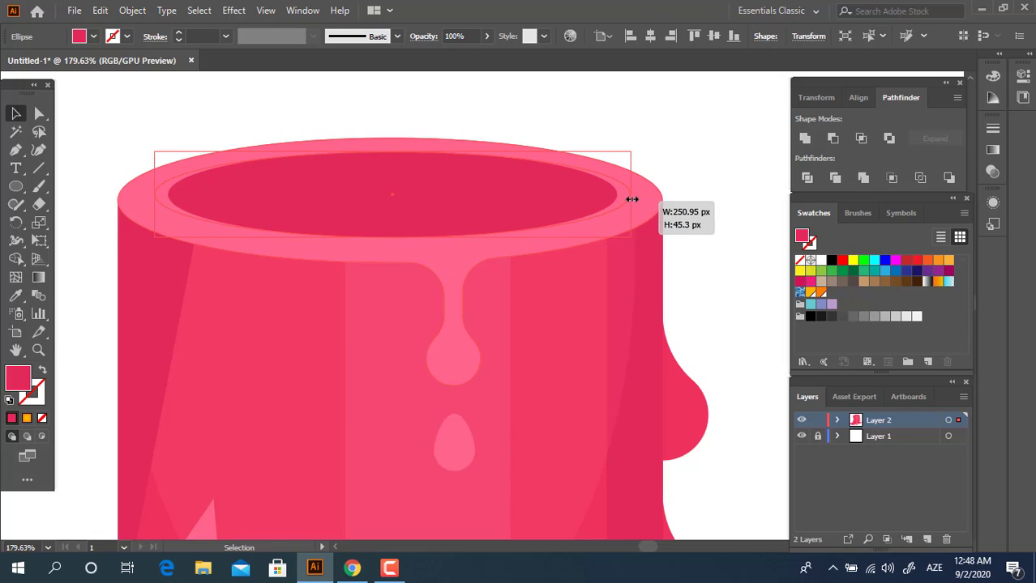
drag(397, 238, 394, 245)
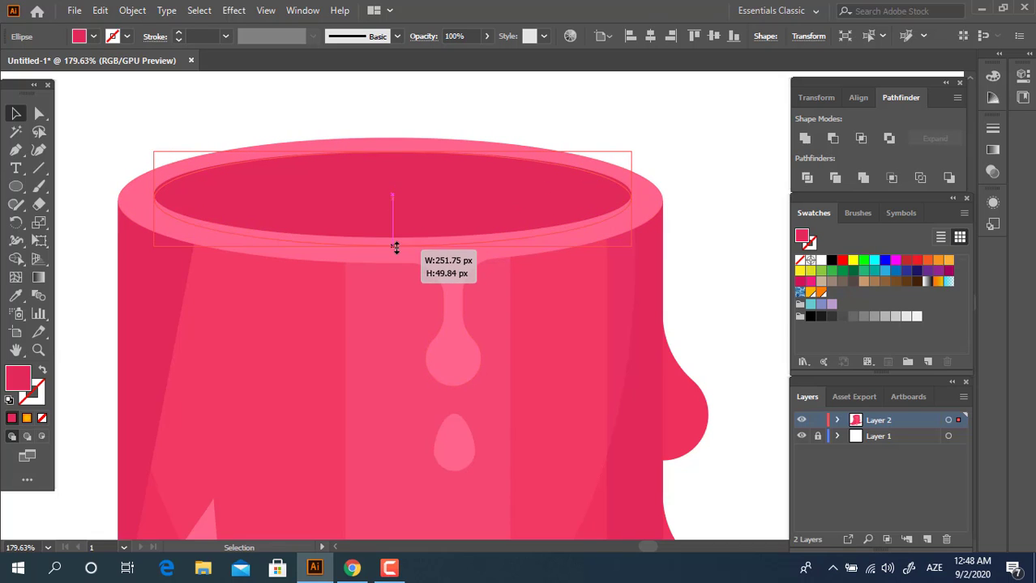
click(691, 229)
click(525, 213)
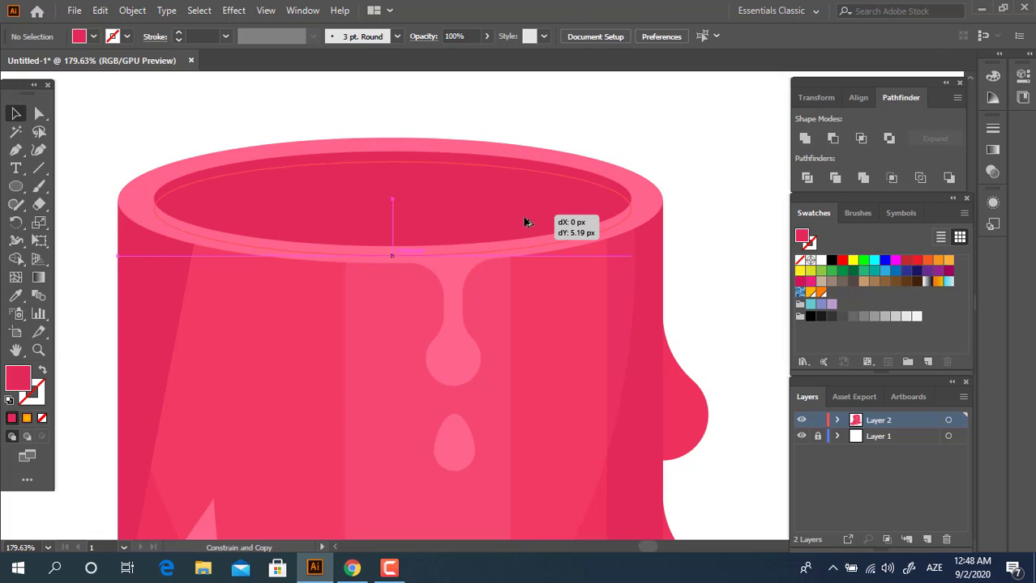
Place a copy about 5 px lower, Divide it with the top face, ungroup, and select the ring piece.
drag(631, 209, 641, 212)
click(545, 171)
click(808, 178)
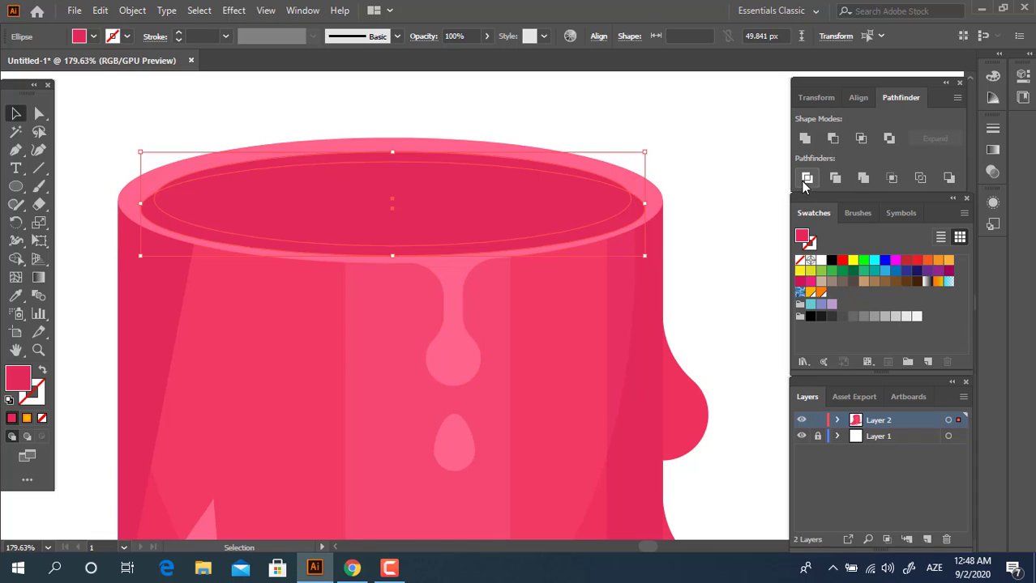
right_click(485, 225)
click(525, 347)
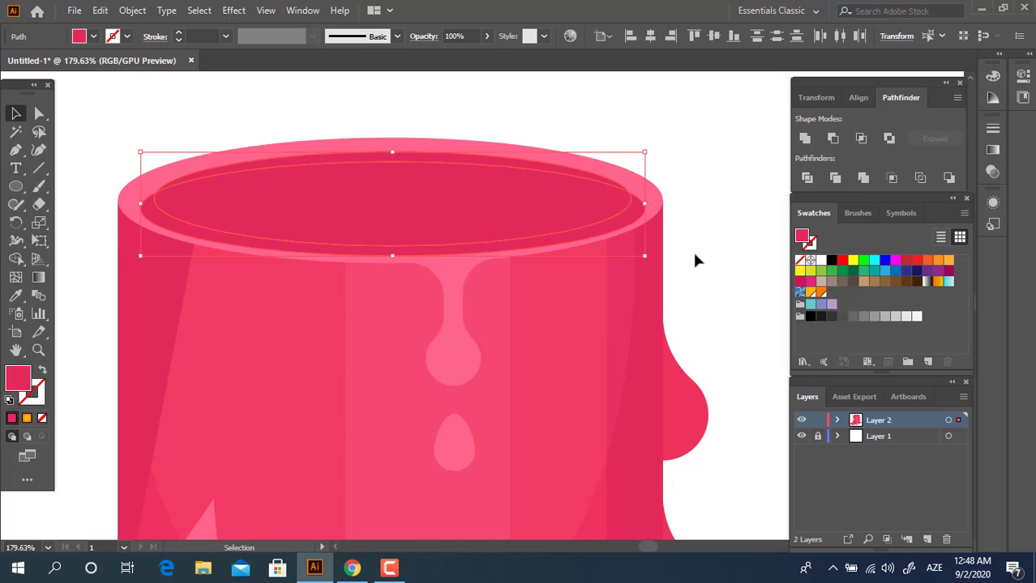
click(694, 259)
click(636, 197)
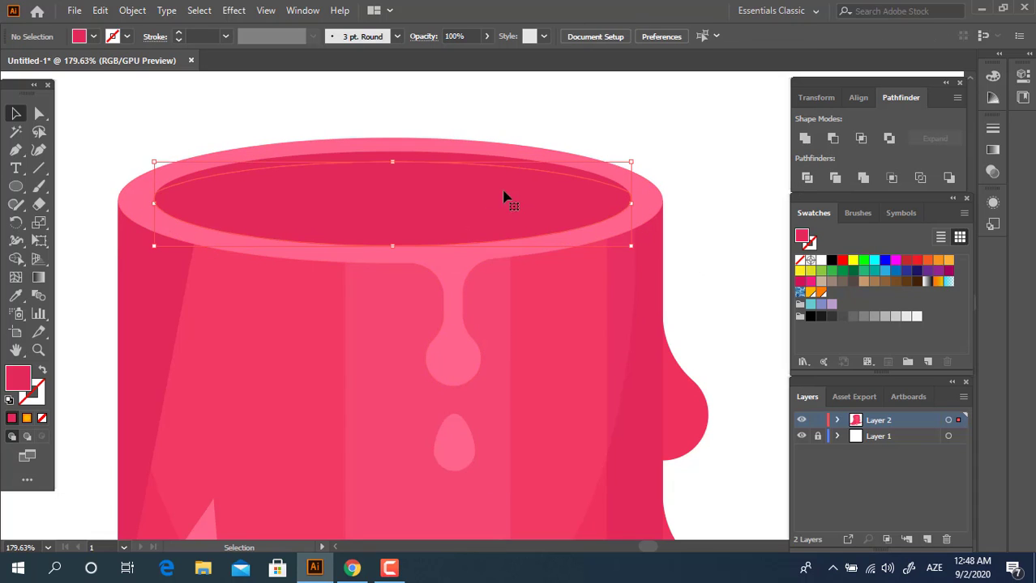
key(z)
scroll(432, 273, down, 3)
scroll(158, 225, up, 5)
Save the deep pink R226 G41 B90 as a new swatch, skipping the colour group dialog.
click(17, 114)
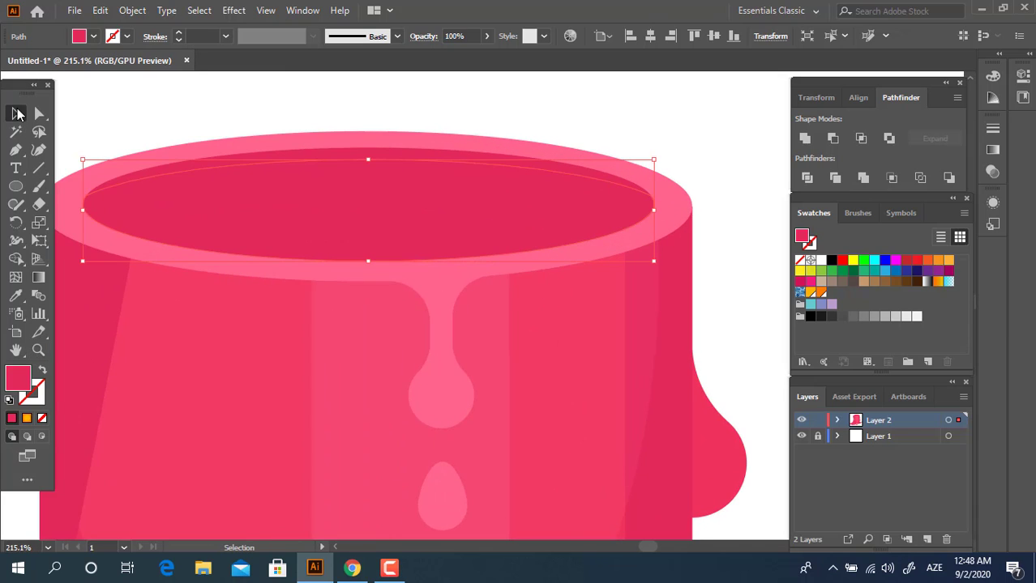
click(907, 361)
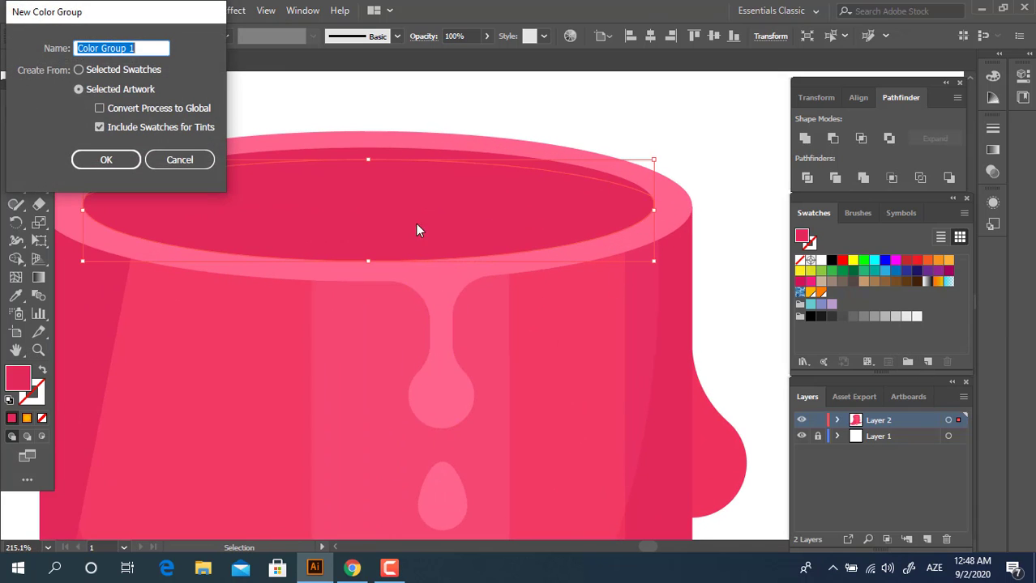
click(175, 158)
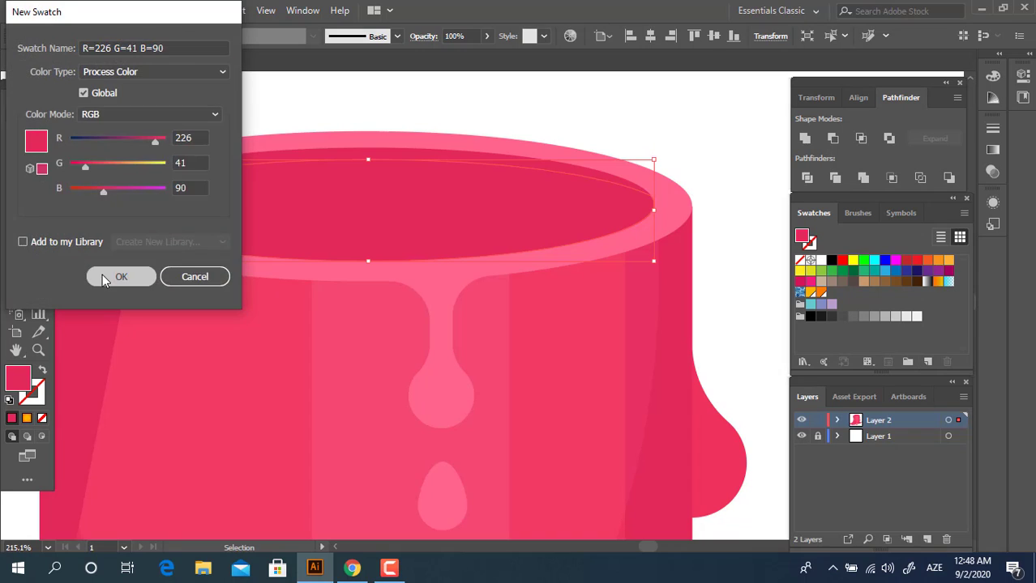
click(105, 273)
Select the lighter pink shapes and save light pink R255 G100 B141 as a swatch.
click(140, 255)
click(197, 351)
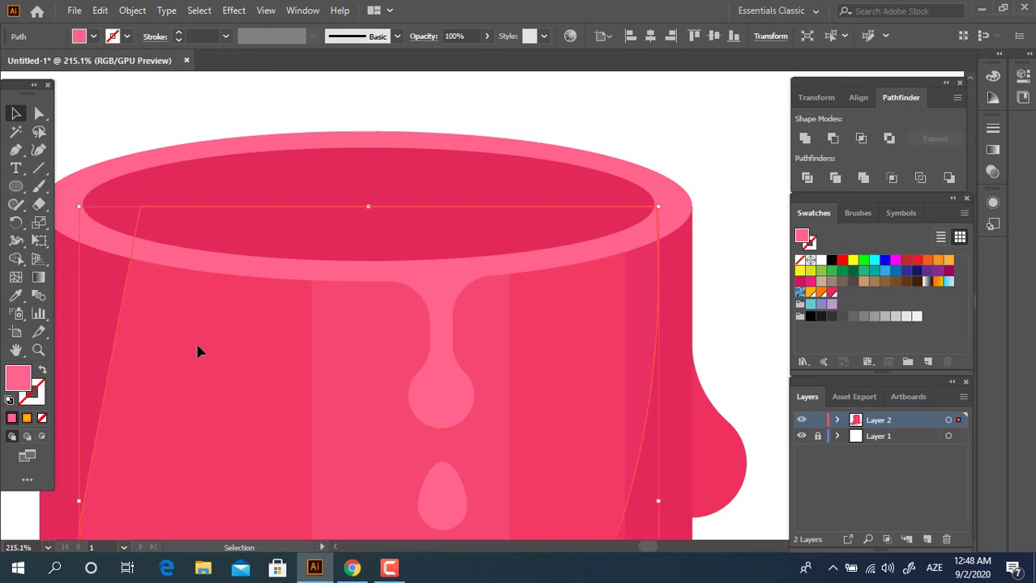
scroll(615, 456, down, 3)
click(610, 490)
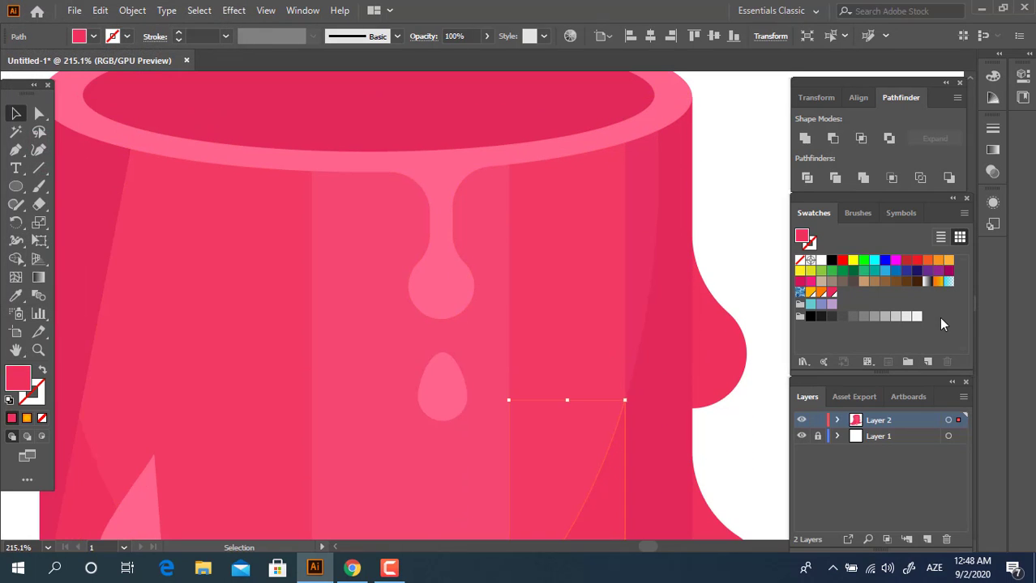
click(926, 363)
click(118, 276)
drag(428, 208, 529, 351)
click(535, 328)
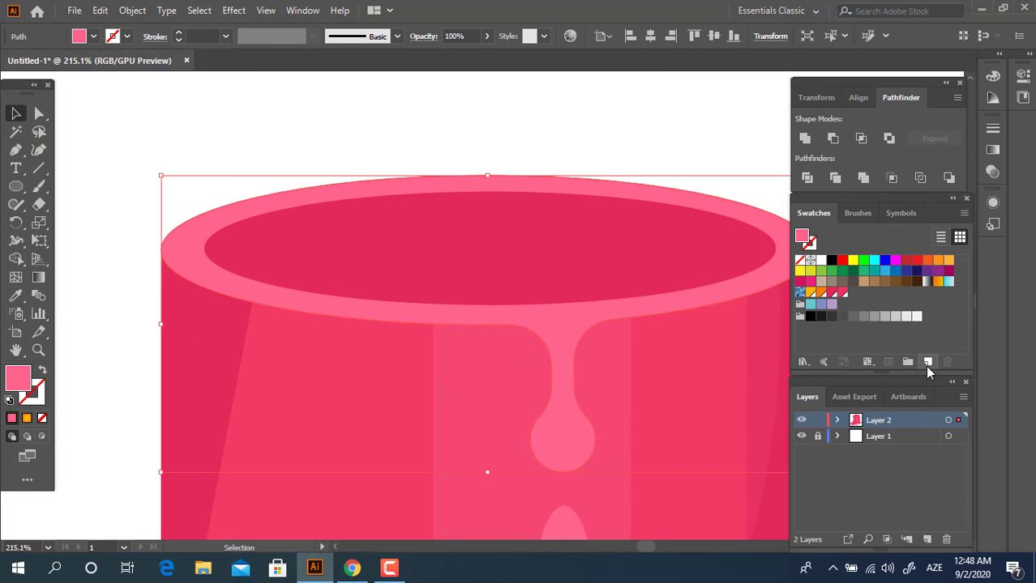
click(926, 362)
click(202, 276)
click(925, 362)
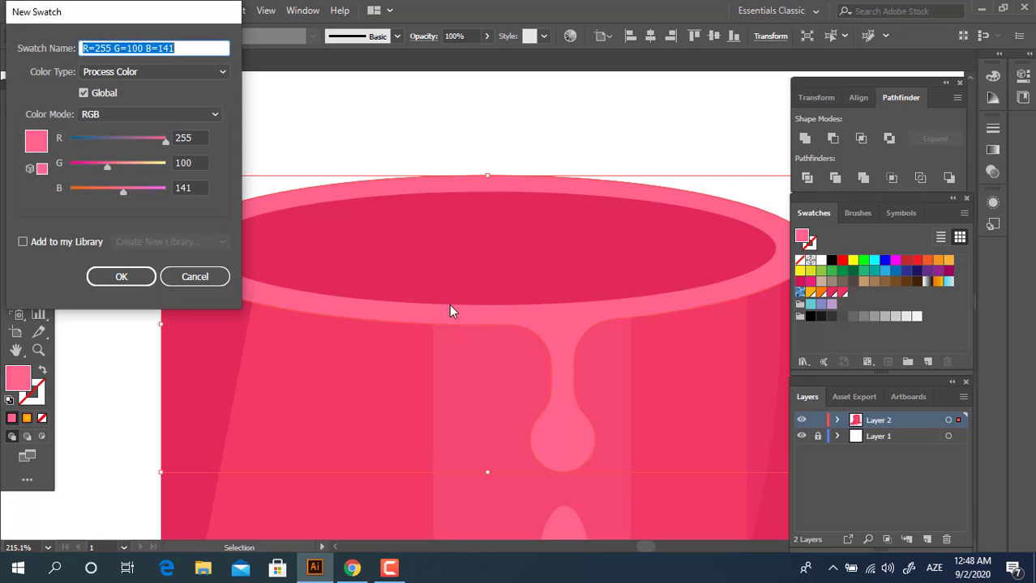
click(120, 273)
click(41, 277)
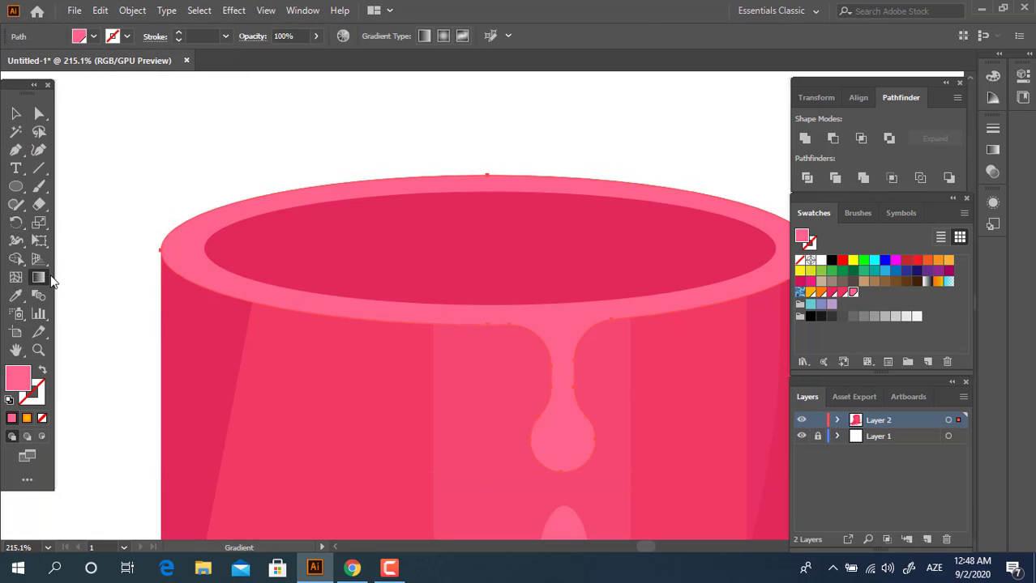
Apply a radial gradient to the inner oval and move the middle stop toward the centre.
click(25, 115)
click(486, 298)
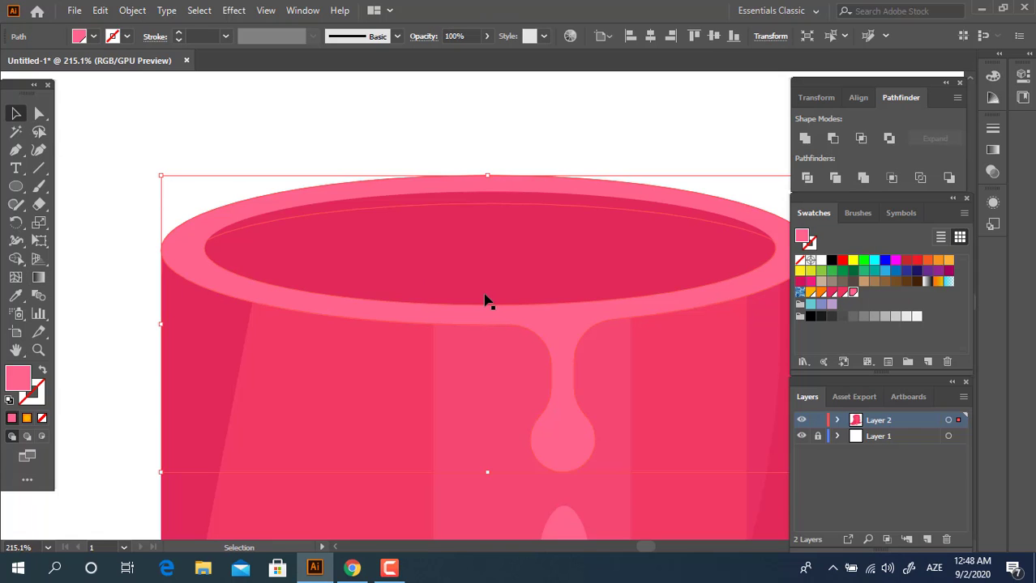
click(487, 292)
click(40, 278)
click(513, 272)
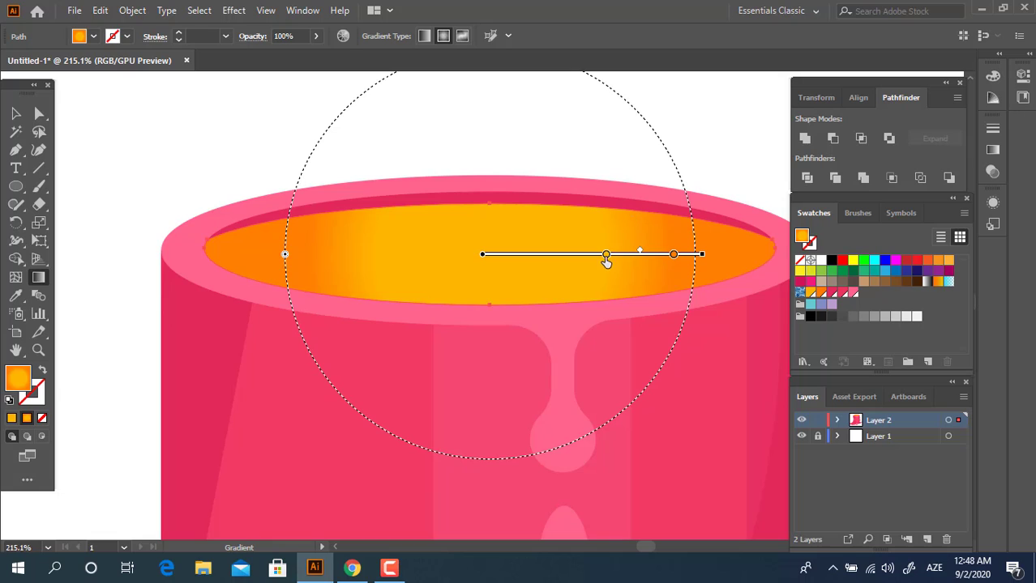
mouse_move(606, 257)
mouse_down()
mouse_move(559, 256)
mouse_move(548, 290)
mouse_up()
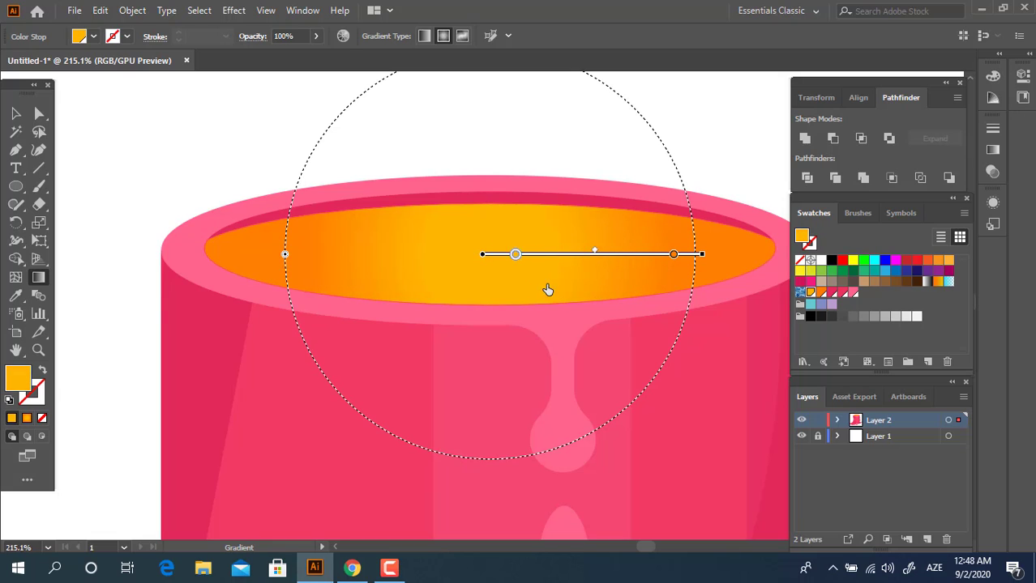
Colour the gradient stops light pink and deep pink, then flatten the gradient to fit the oval.
double_click(564, 267)
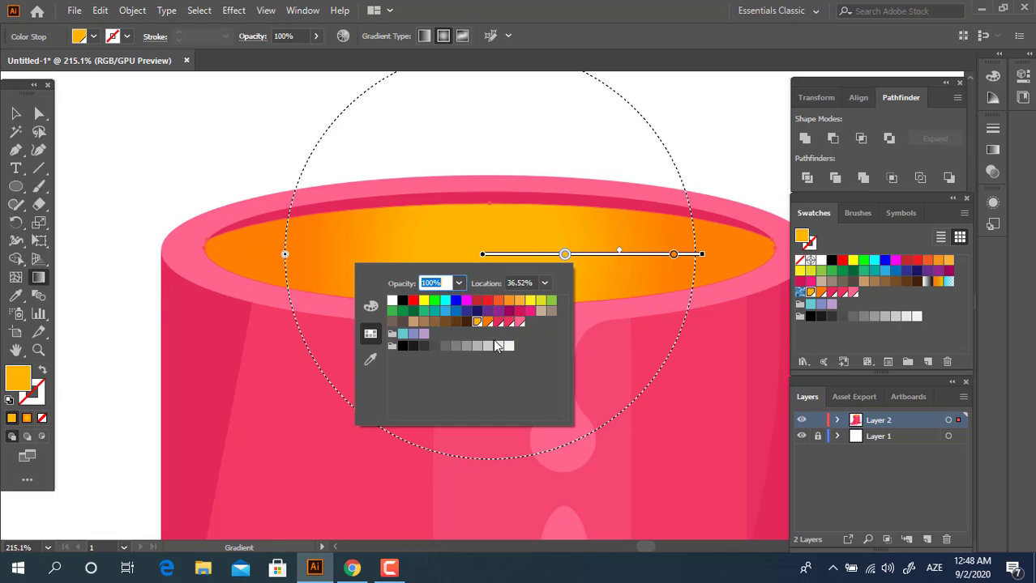
click(520, 323)
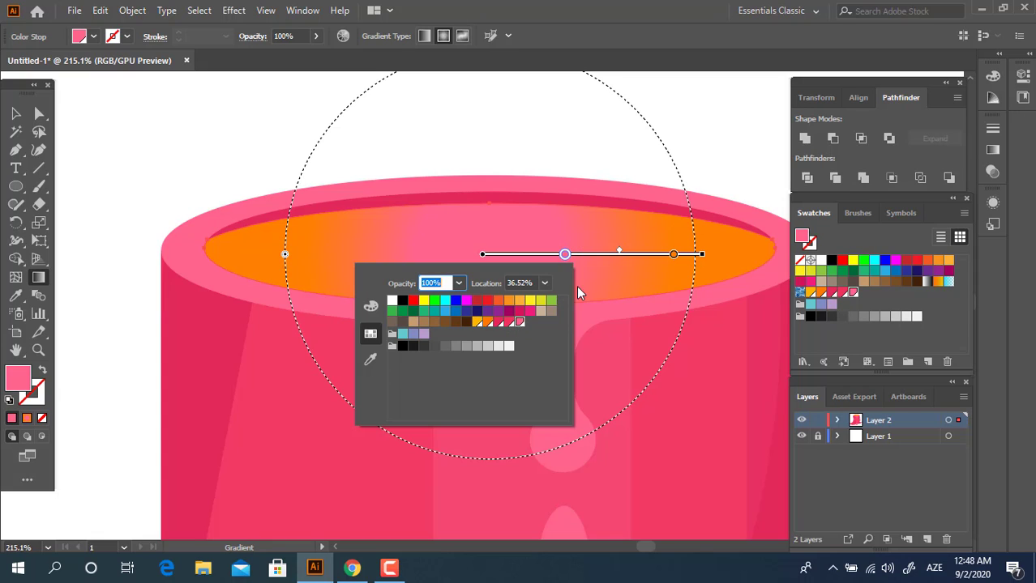
double_click(673, 256)
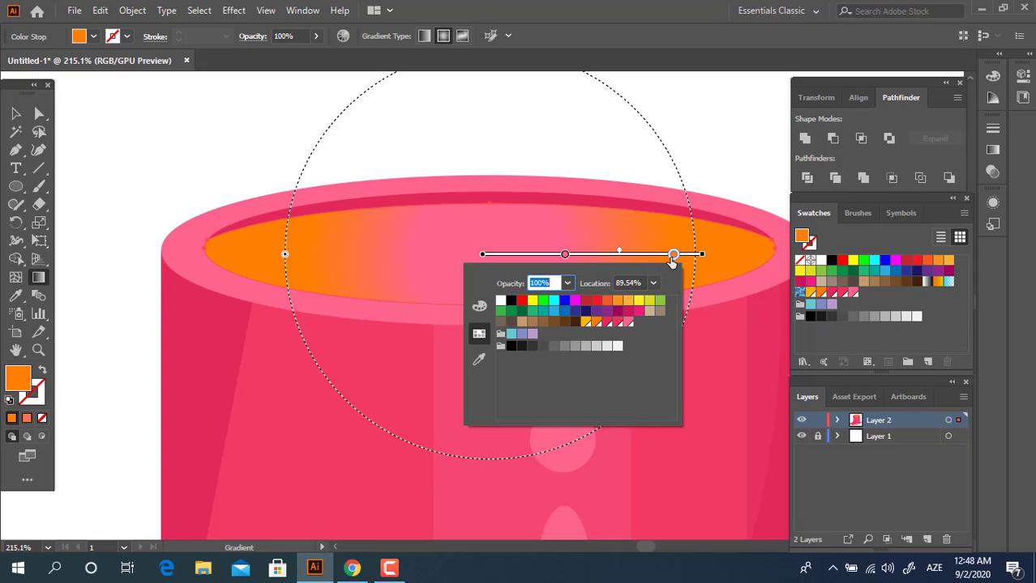
click(607, 322)
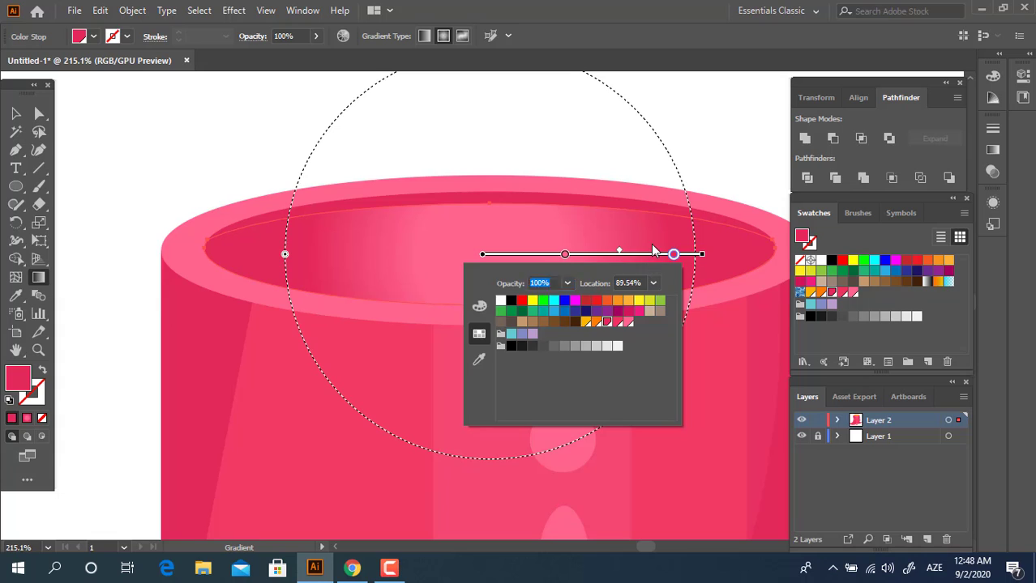
scroll(653, 251, down, 1)
scroll(582, 284, up, 2)
scroll(592, 309, up, 2)
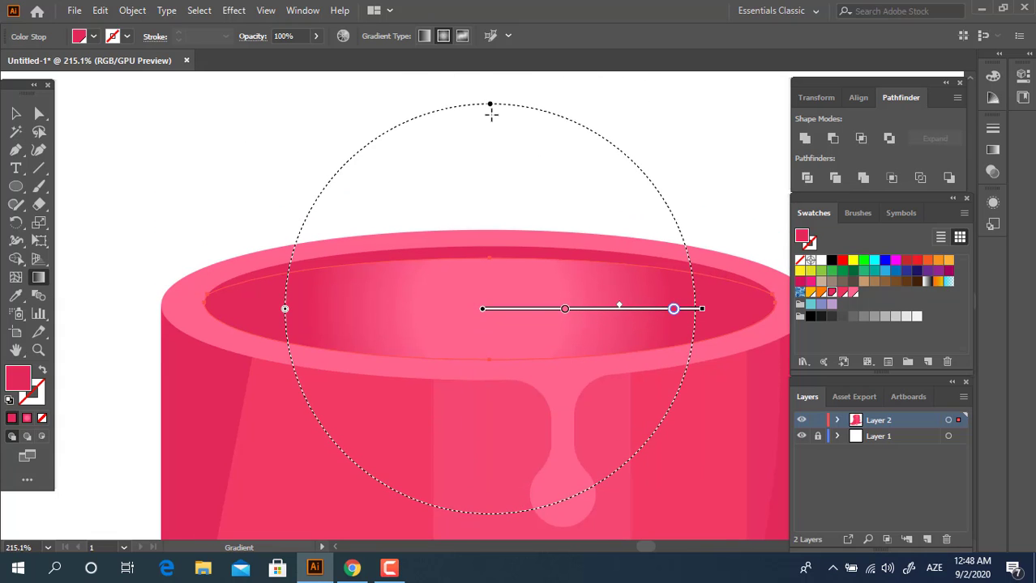
drag(489, 106, 490, 261)
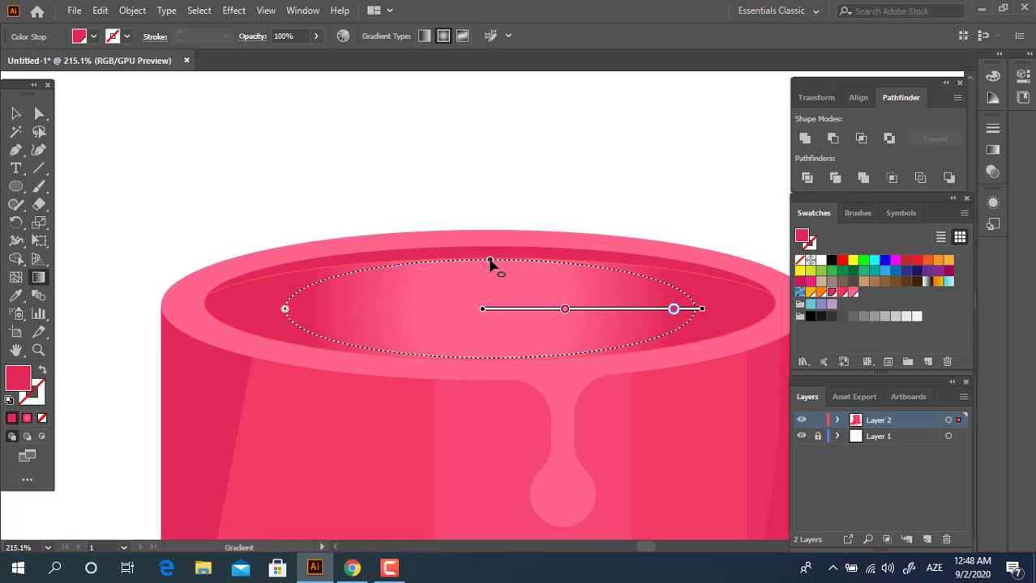
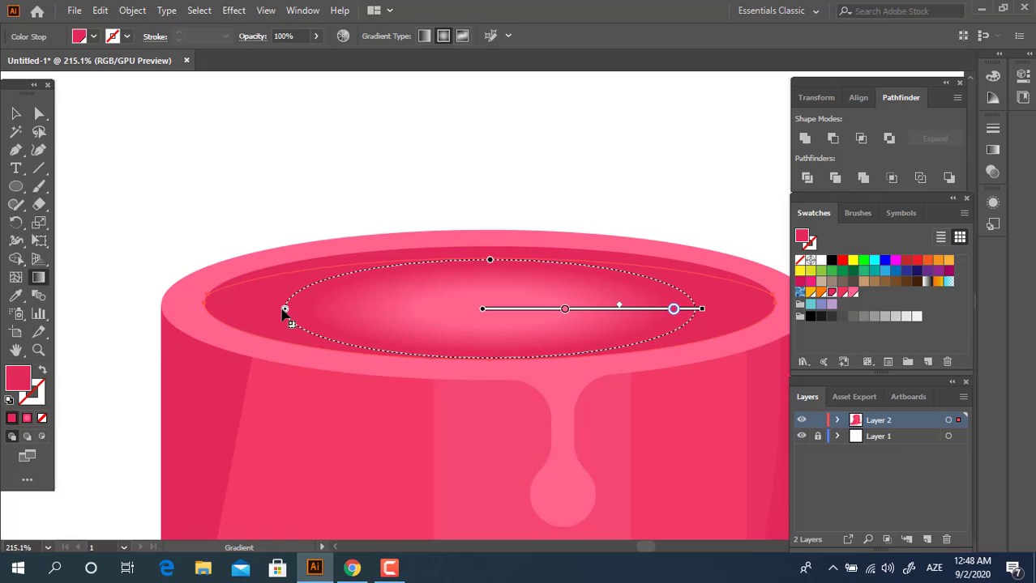
Widen the wax pool's radial gradient and flatten it to fill the top ellipse.
drag(285, 311, 208, 306)
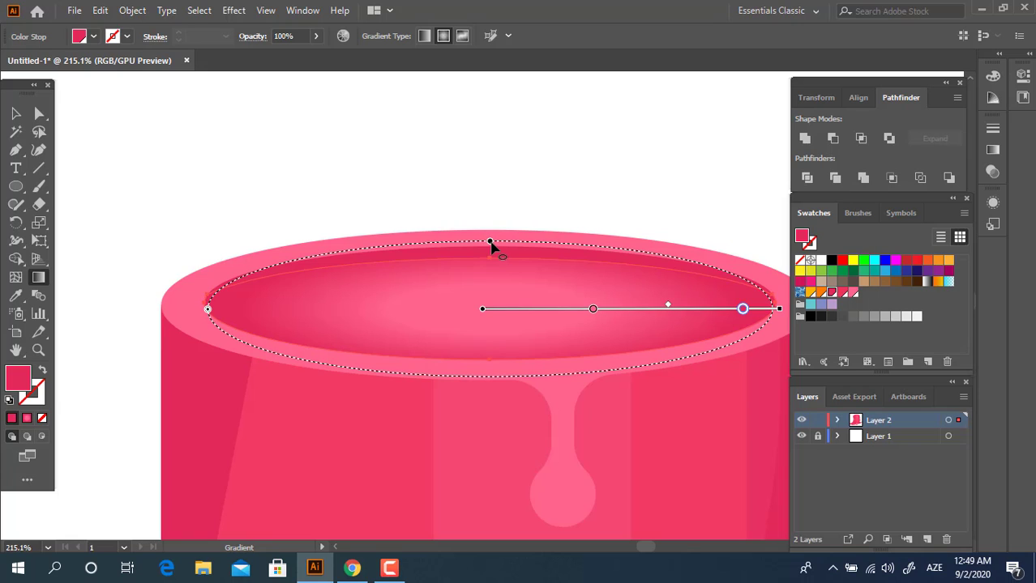
drag(489, 241, 490, 258)
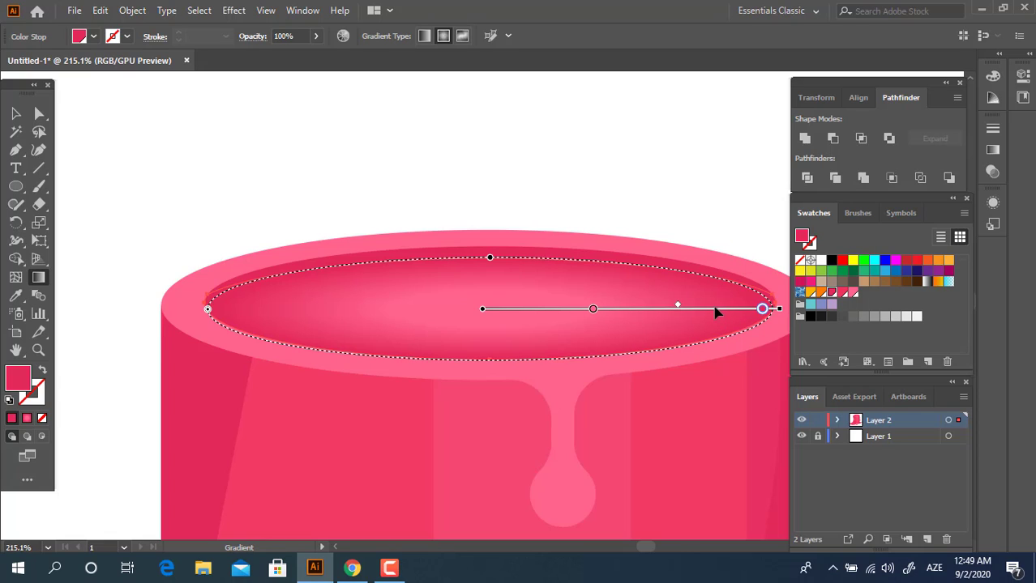
Zoom in on the candle top and draw a curved wick path into the wax pool.
key(z)
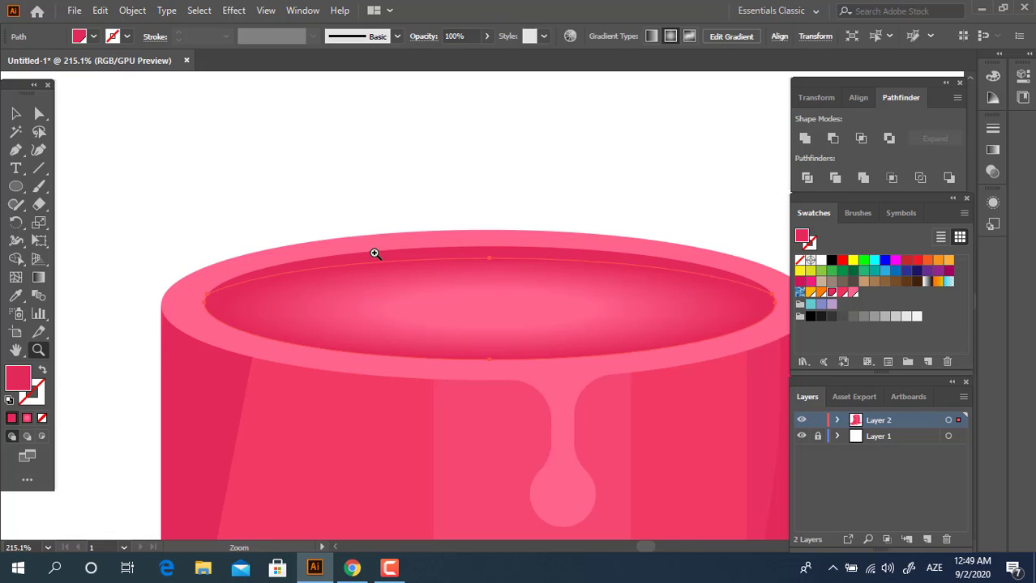
drag(374, 251, 73, 268)
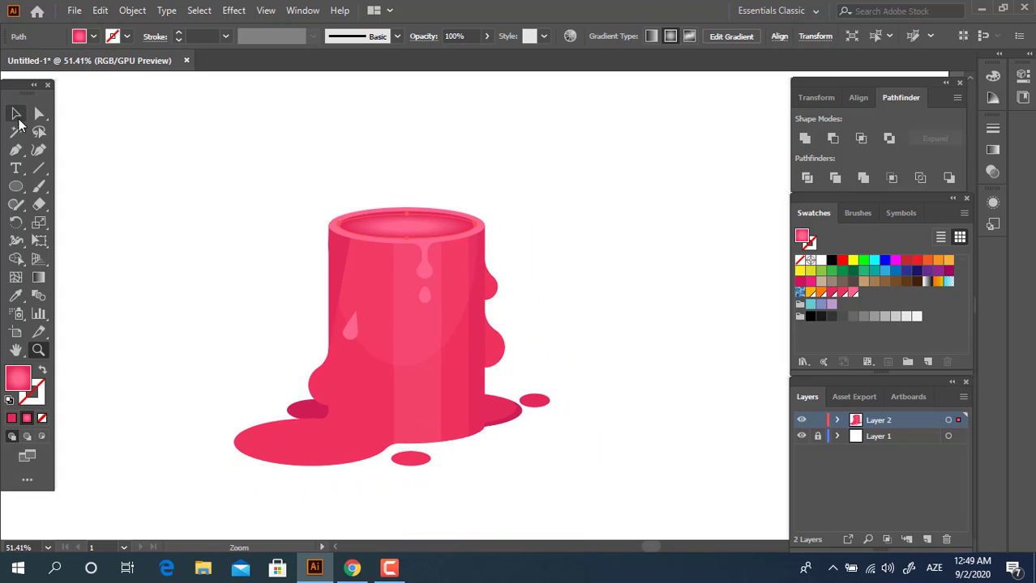
ctrl+click(219, 158)
mouse_move(435, 212)
mouse_down()
mouse_move(514, 258)
mouse_move(428, 333)
mouse_up()
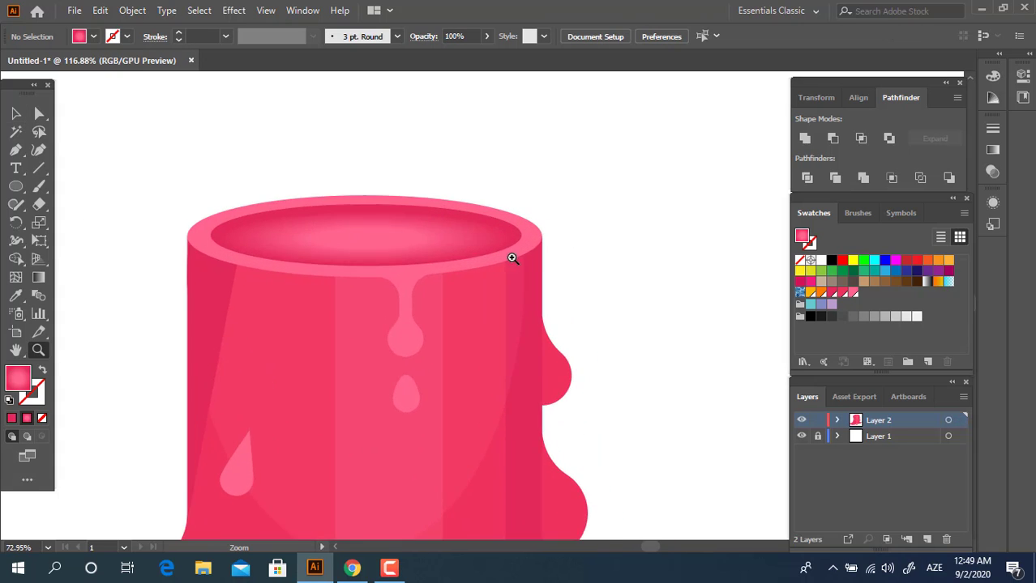
click(15, 150)
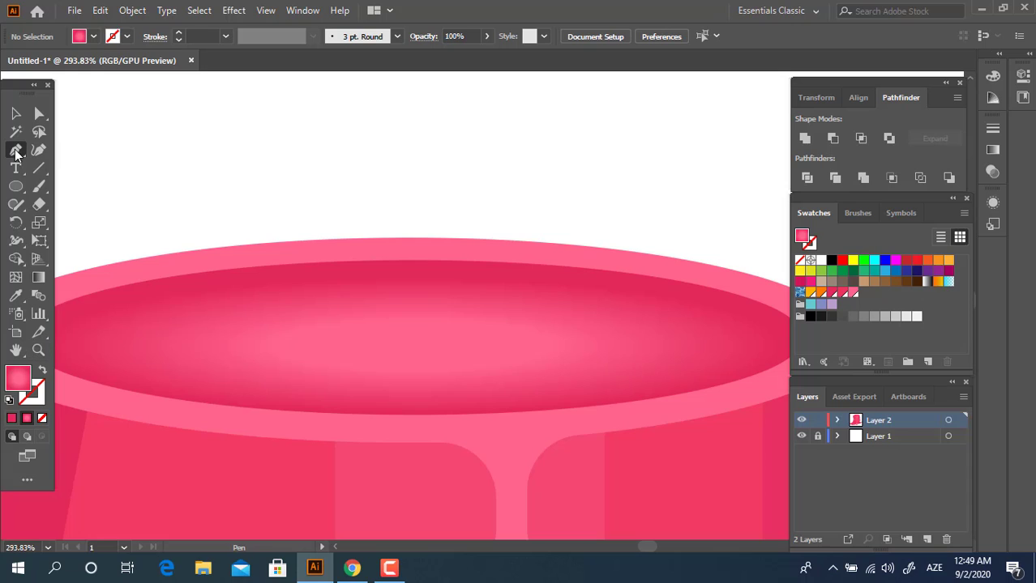
drag(409, 255, 399, 301)
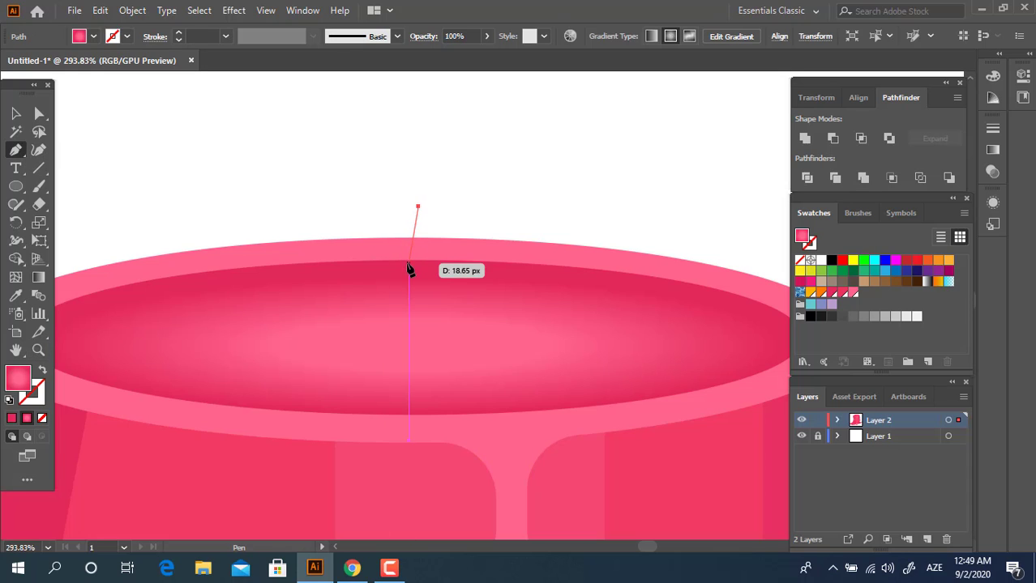
drag(412, 348, 36, 375)
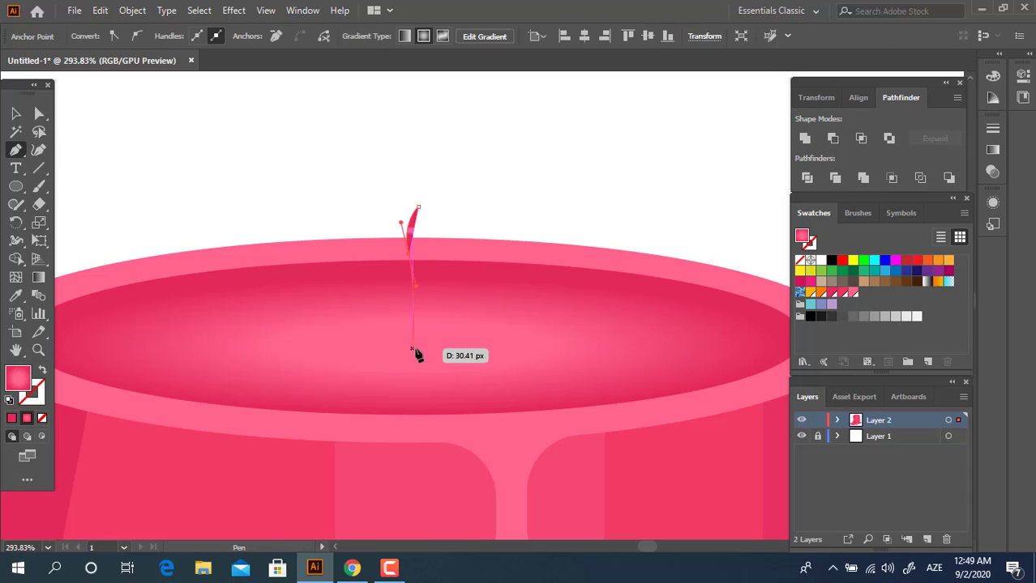
Colour the wick solid black and move the colour from fill to stroke.
double_click(18, 378)
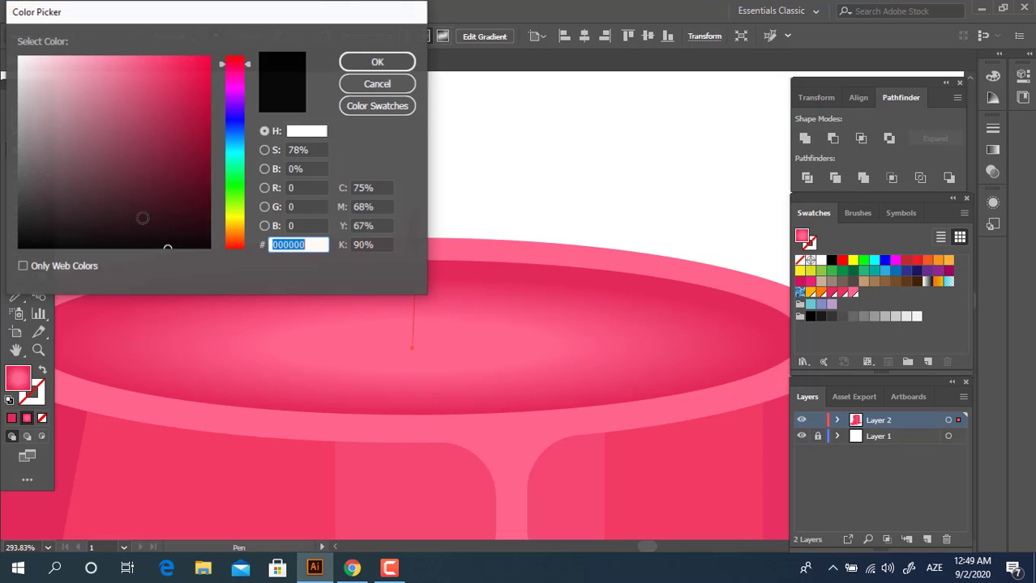
text(282425)
key(Return)
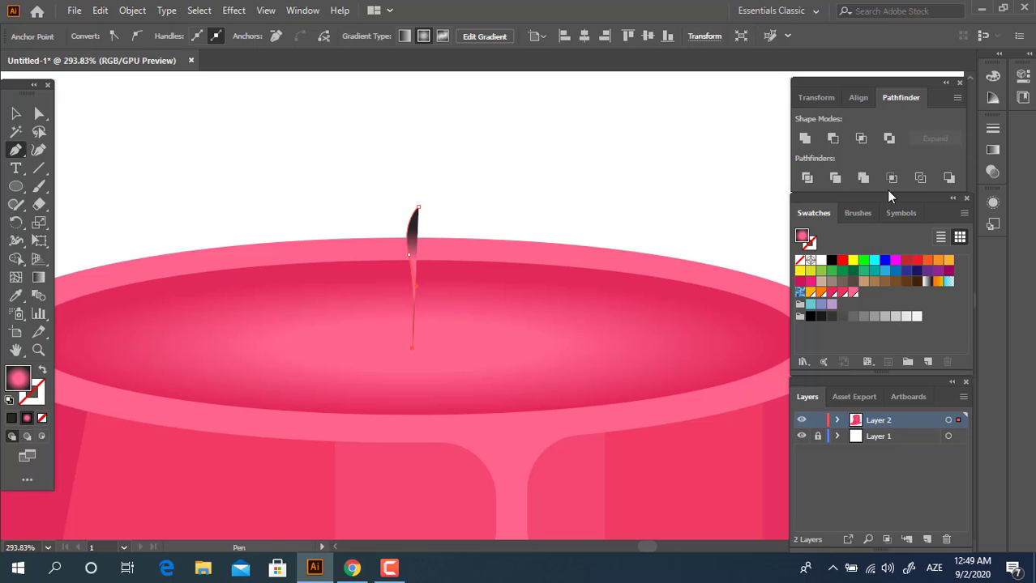
click(830, 263)
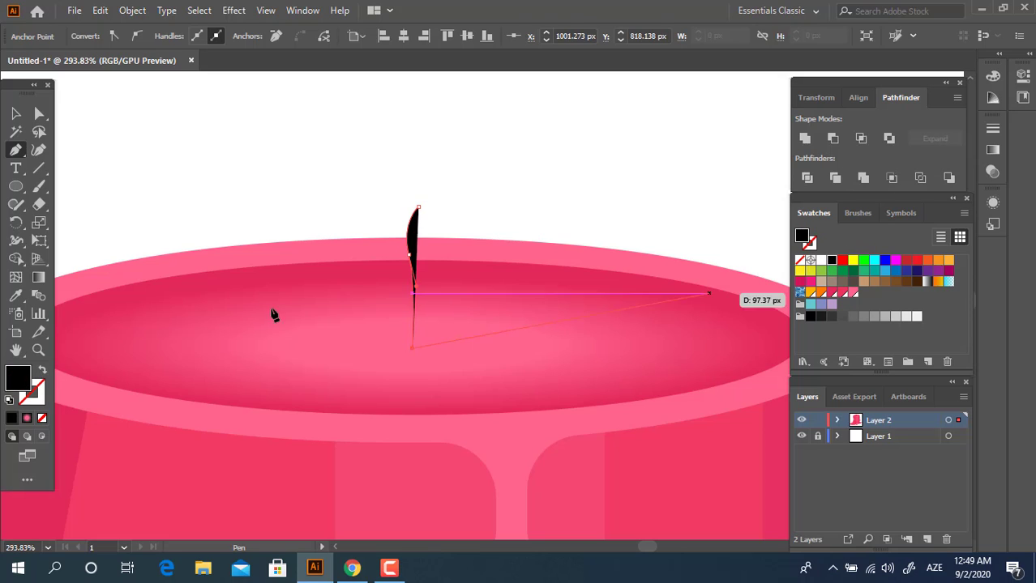
click(44, 369)
key(v)
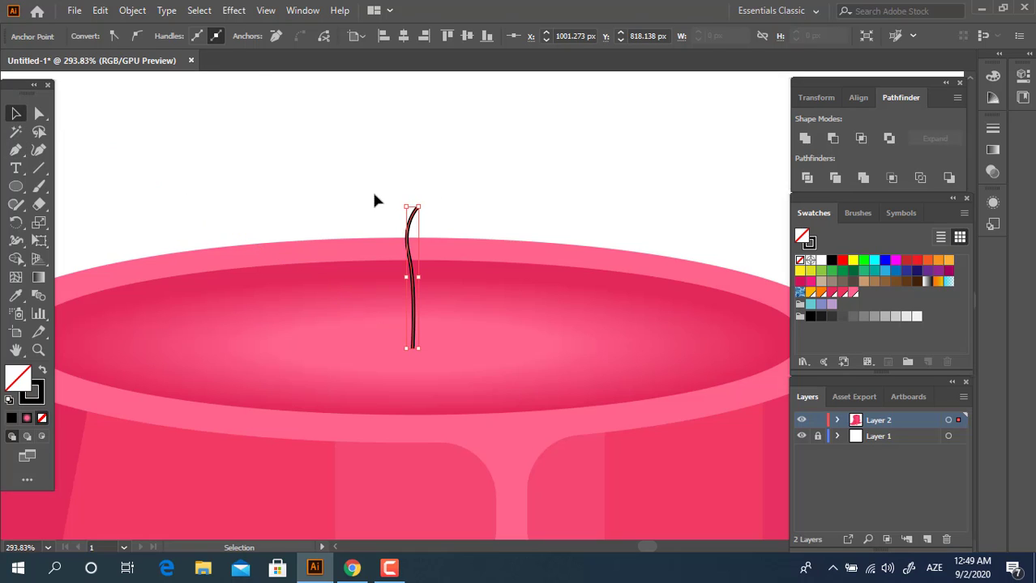
Give the wick an 8 pt stroke with round joins and round caps.
click(201, 36)
text(10)
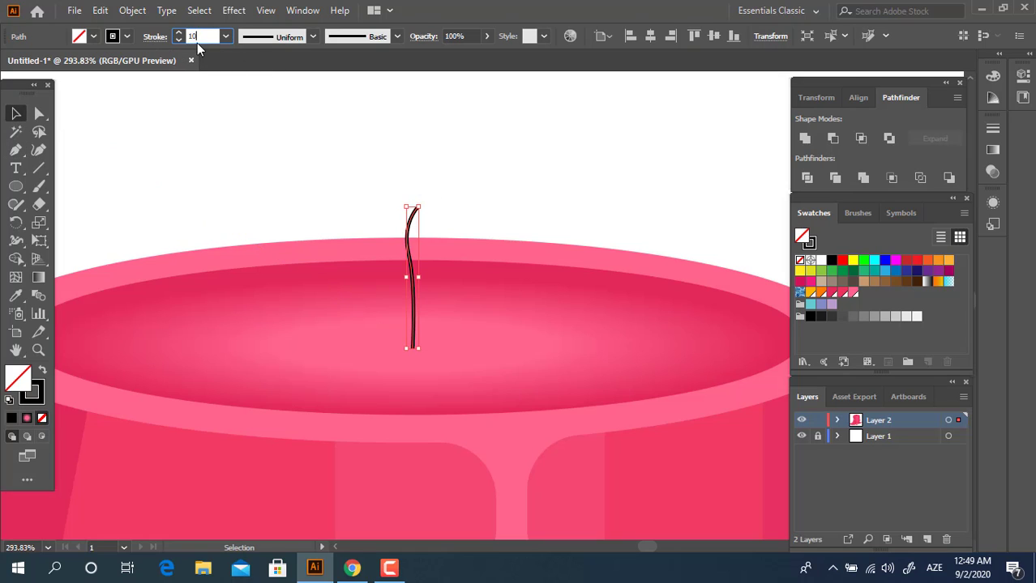
key(Return)
click(216, 36)
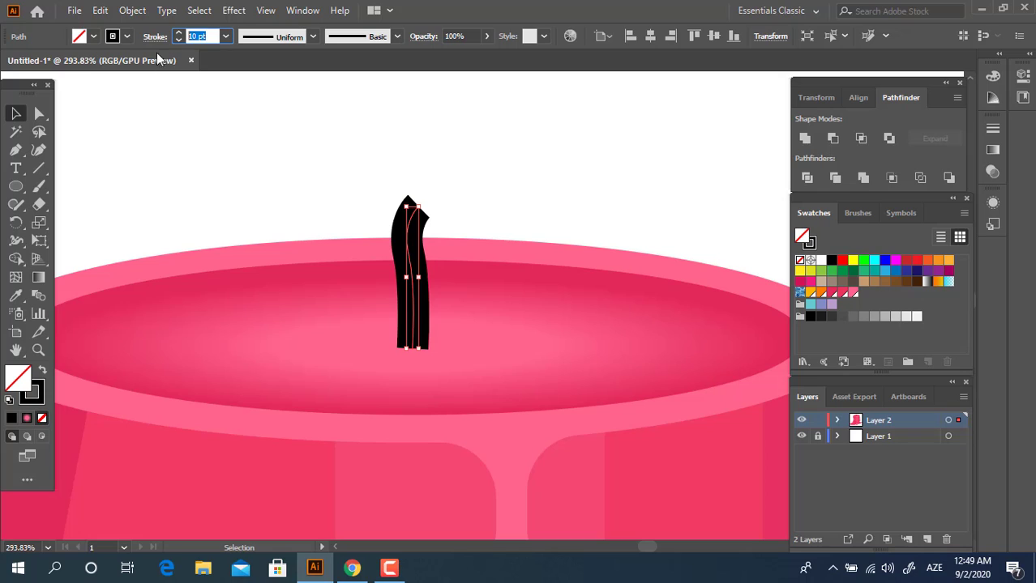
text(8)
key(Return)
click(162, 39)
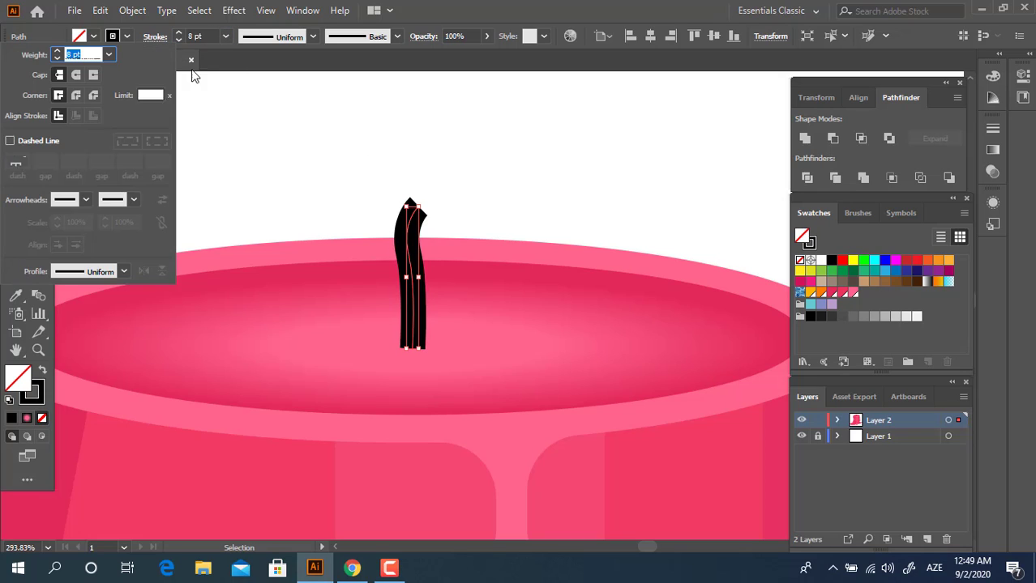
click(77, 95)
click(76, 75)
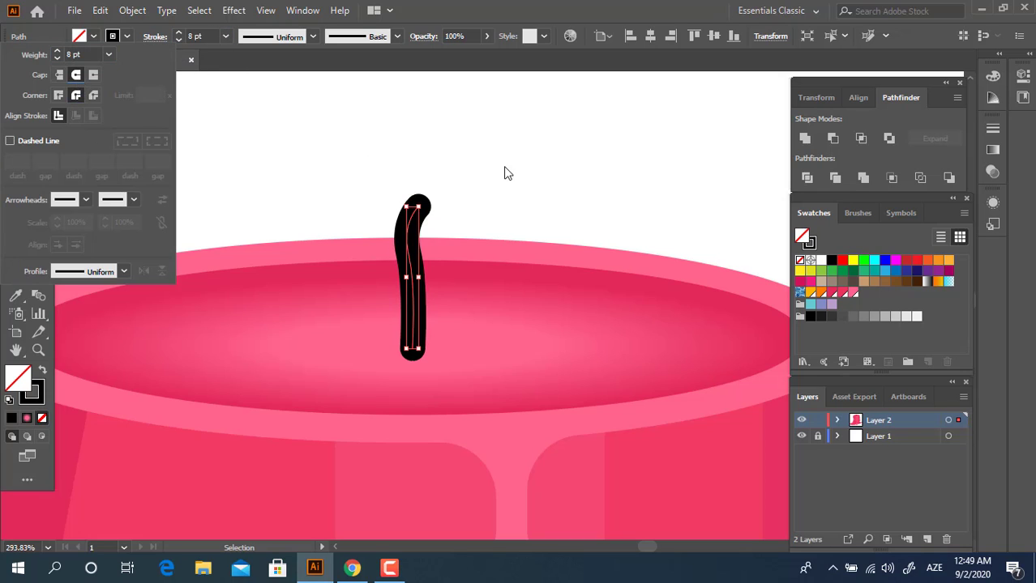
Expand the wick's stroke into a filled shape with Object > Expand.
key(z)
alt+click(319, 197)
alt+click(87, 210)
click(511, 174)
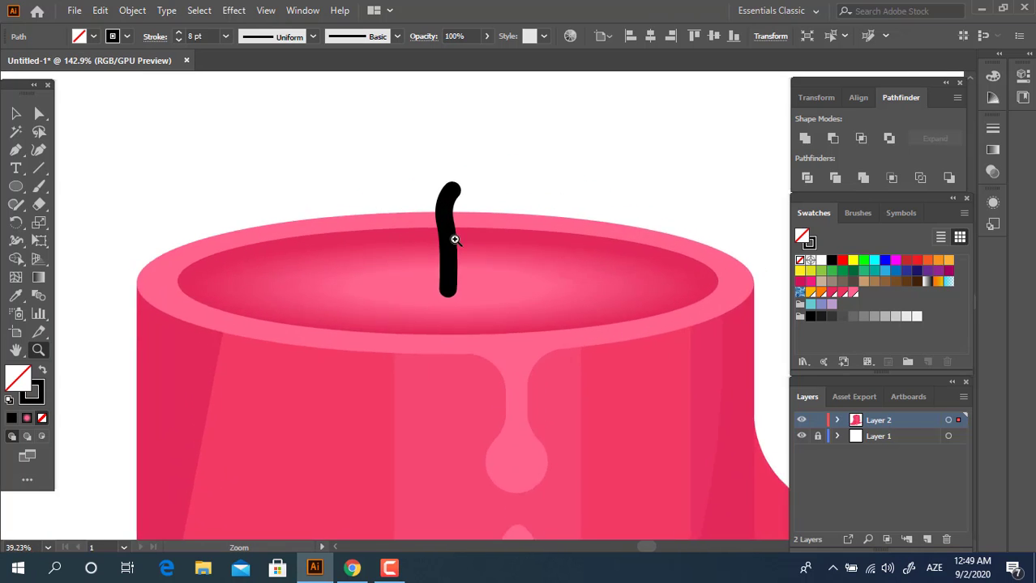
alt+click(81, 176)
key(v)
click(132, 10)
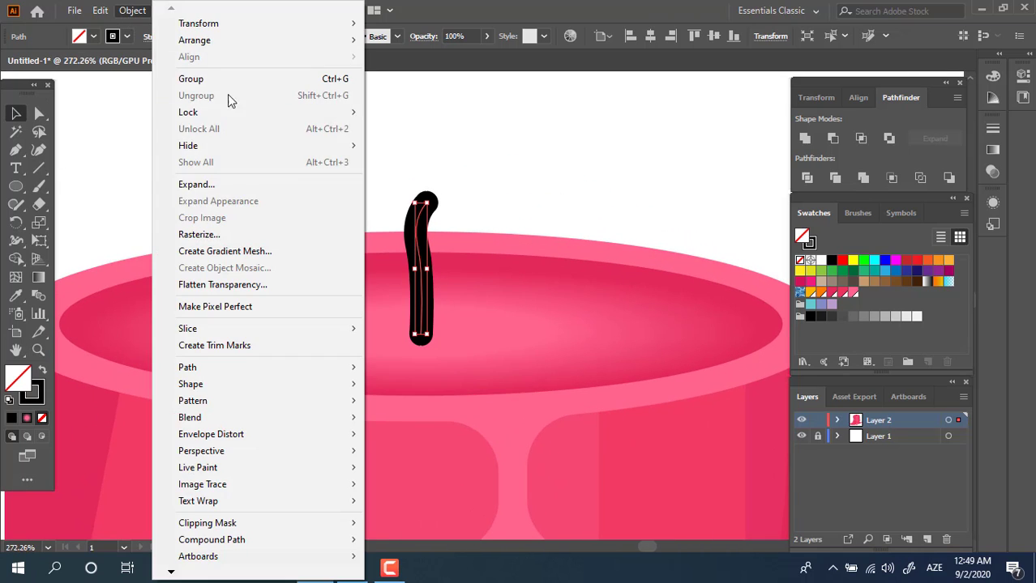
click(215, 185)
click(57, 228)
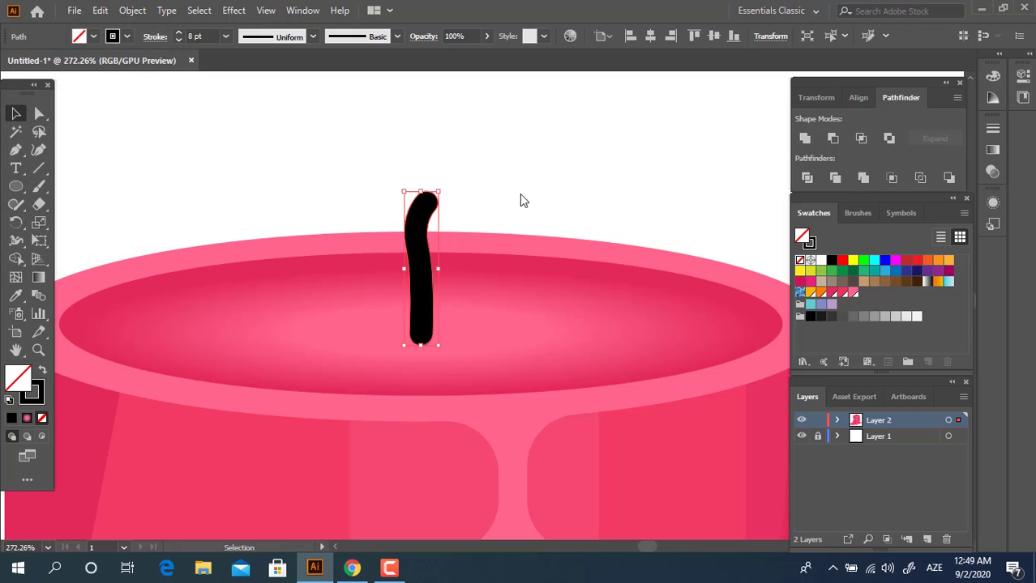
click(493, 167)
key(z)
alt+click(120, 191)
alt+click(370, 155)
mouse_move(371, 155)
mouse_down()
mouse_move(423, 287)
mouse_move(494, 259)
mouse_up()
drag(399, 253, 317, 365)
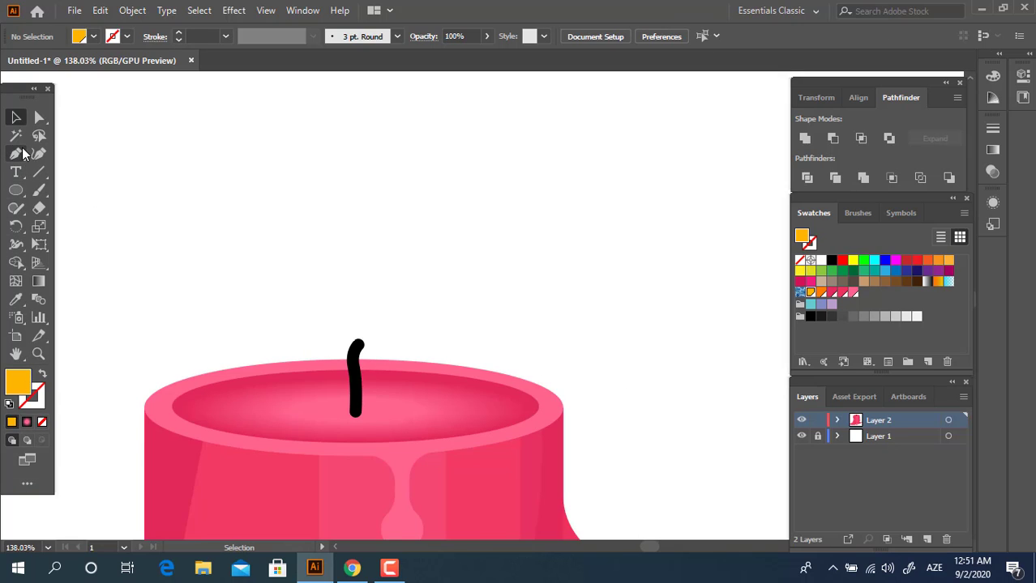
Draw a closed triangular flame shape rising from the rim above the wick.
key(p)
click(343, 106)
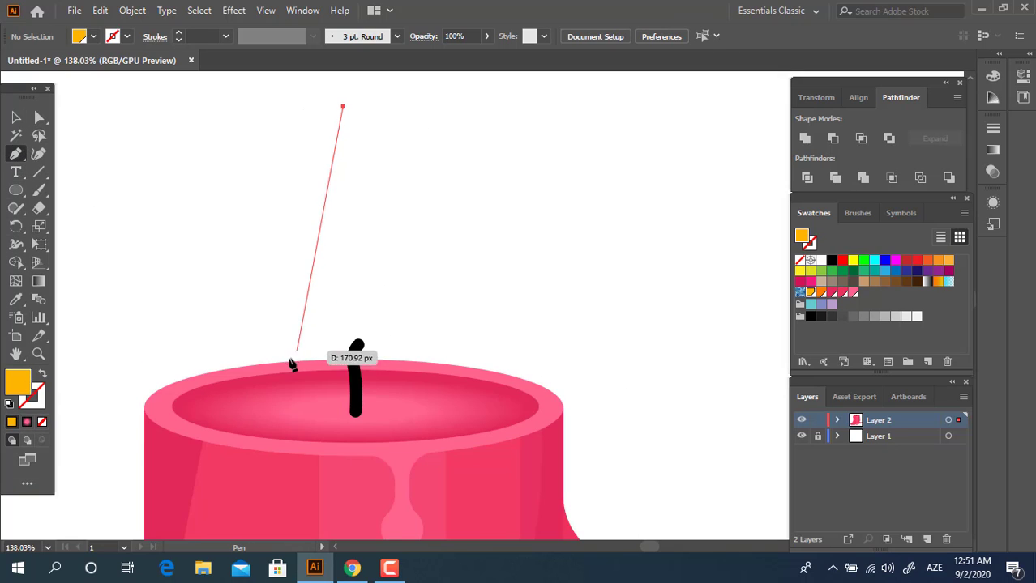
drag(273, 392, 379, 390)
click(443, 390)
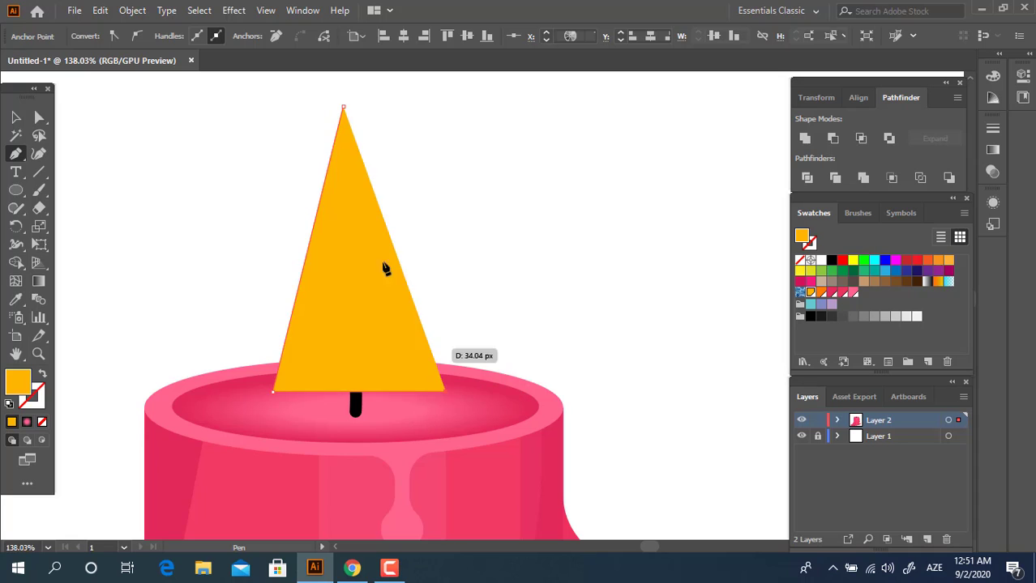
click(343, 106)
key(v)
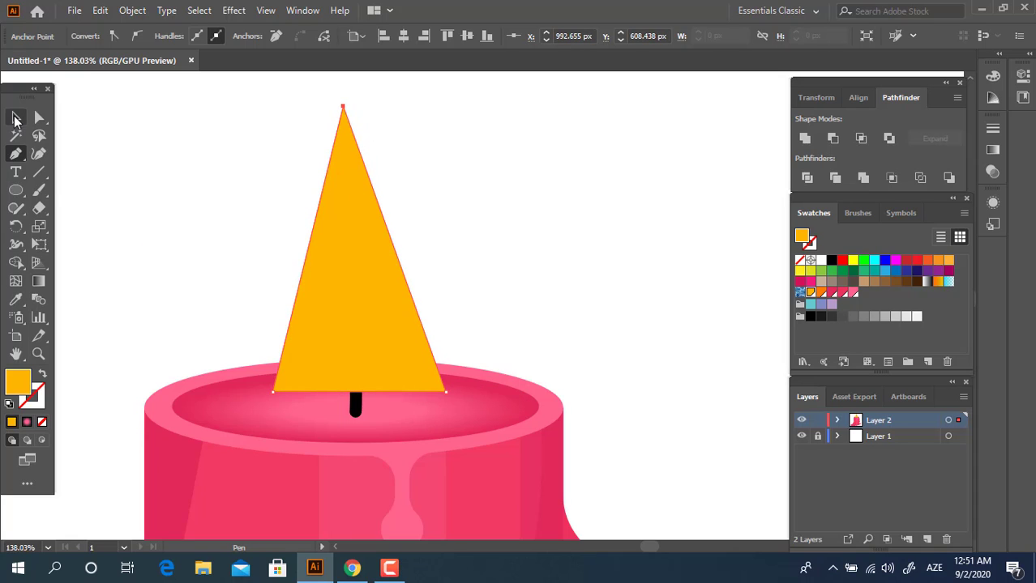
Send the triangle behind the wick and shift its top anchor right above it.
right_click(312, 345)
mouse_move(343, 475)
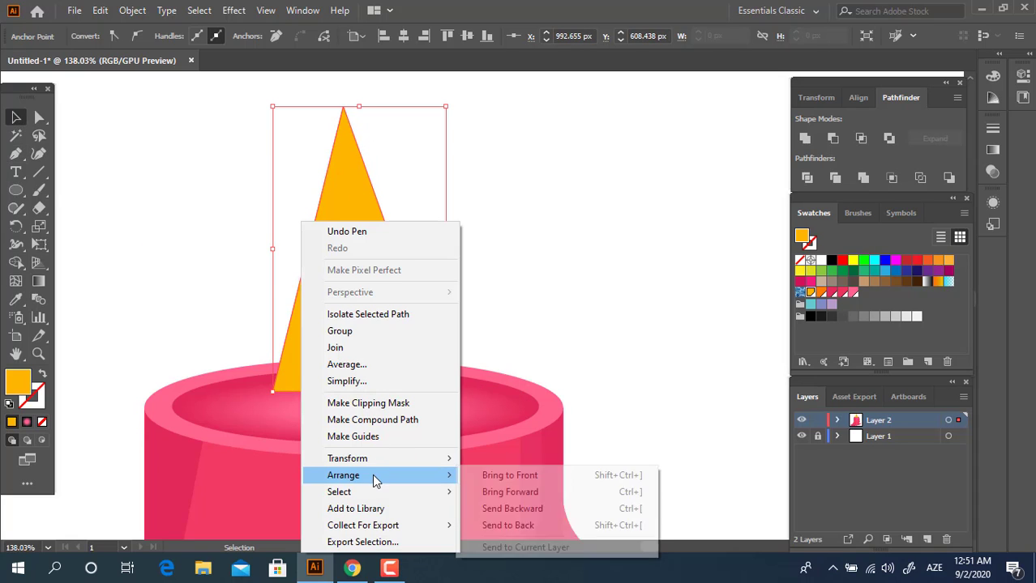
click(605, 512)
click(430, 162)
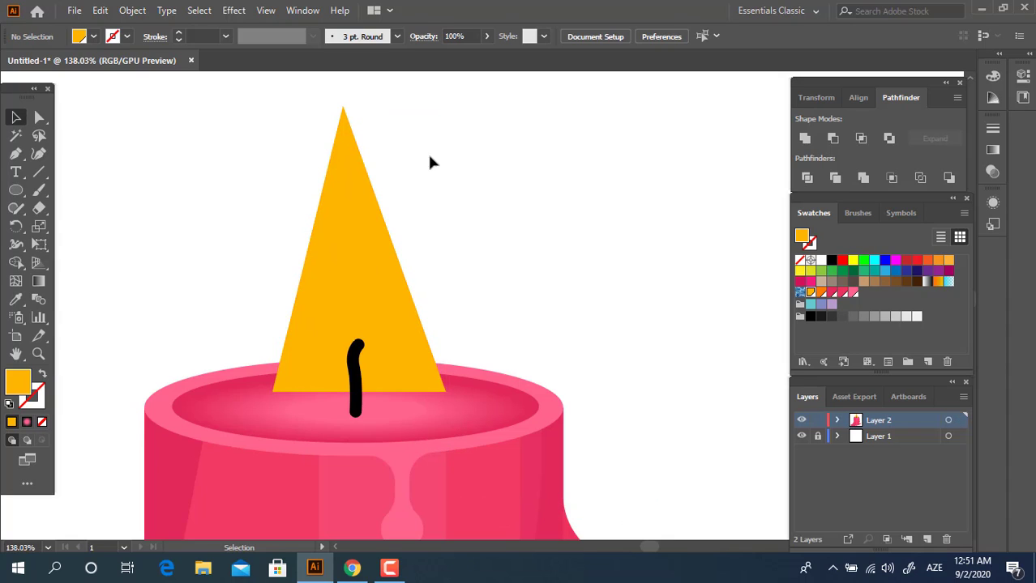
click(40, 119)
mouse_move(422, 145)
mouse_down()
mouse_move(332, 99)
mouse_move(362, 110)
mouse_up()
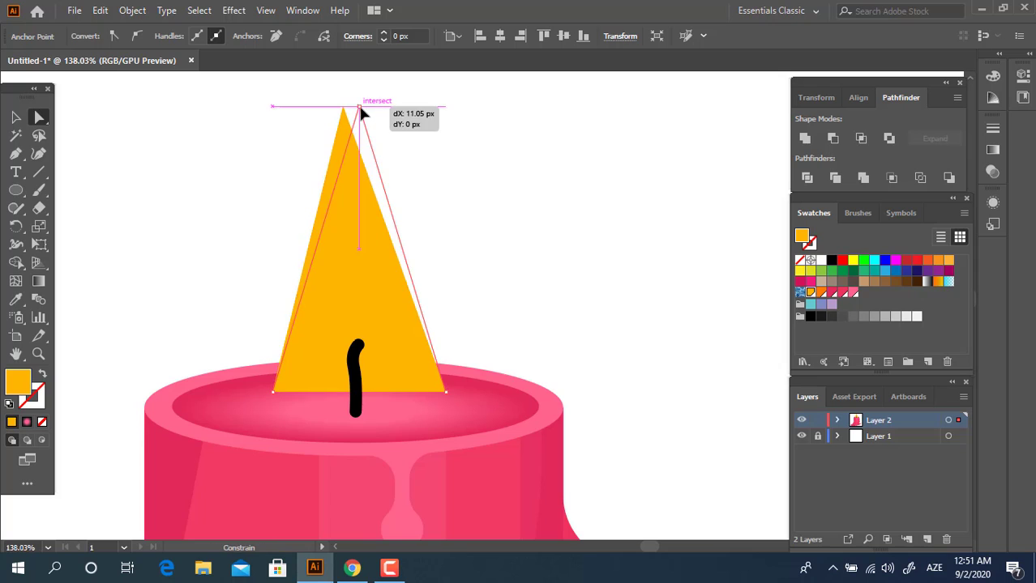
click(451, 206)
click(378, 298)
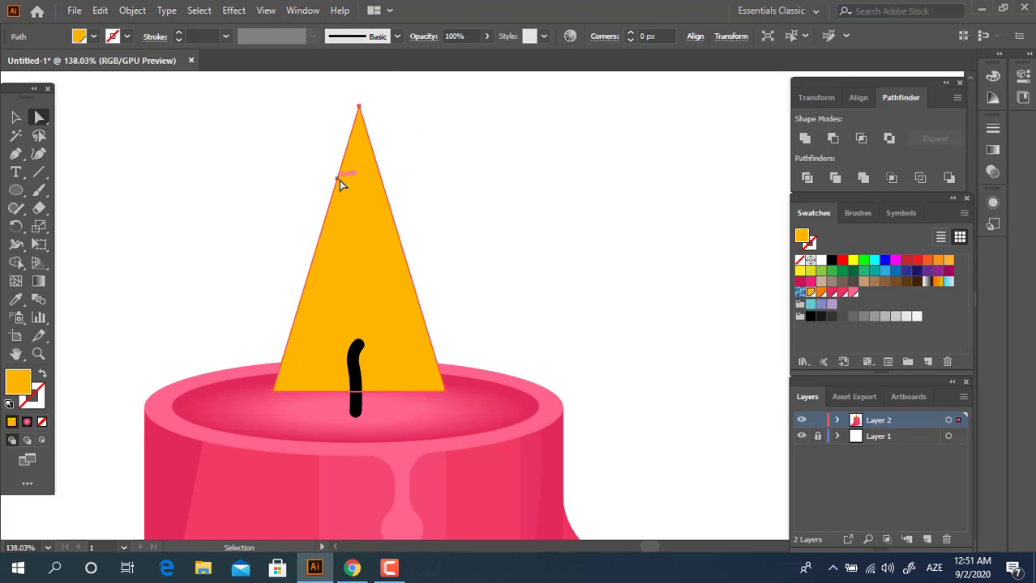
click(100, 10)
Paste a smaller orange copy of the flame in front and lower it onto the candle top.
click(611, 235)
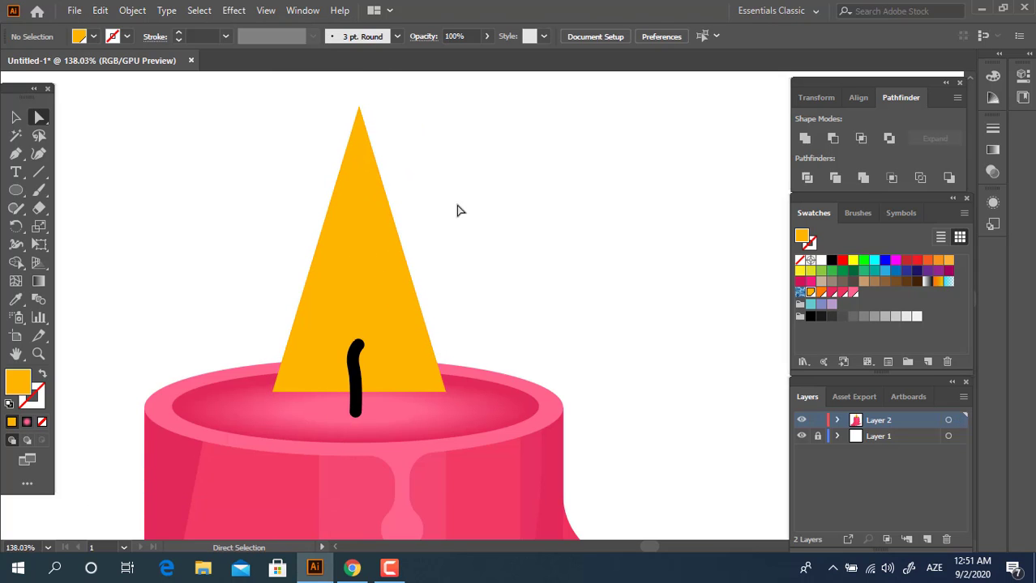
key(ctrl+z)
click(98, 9)
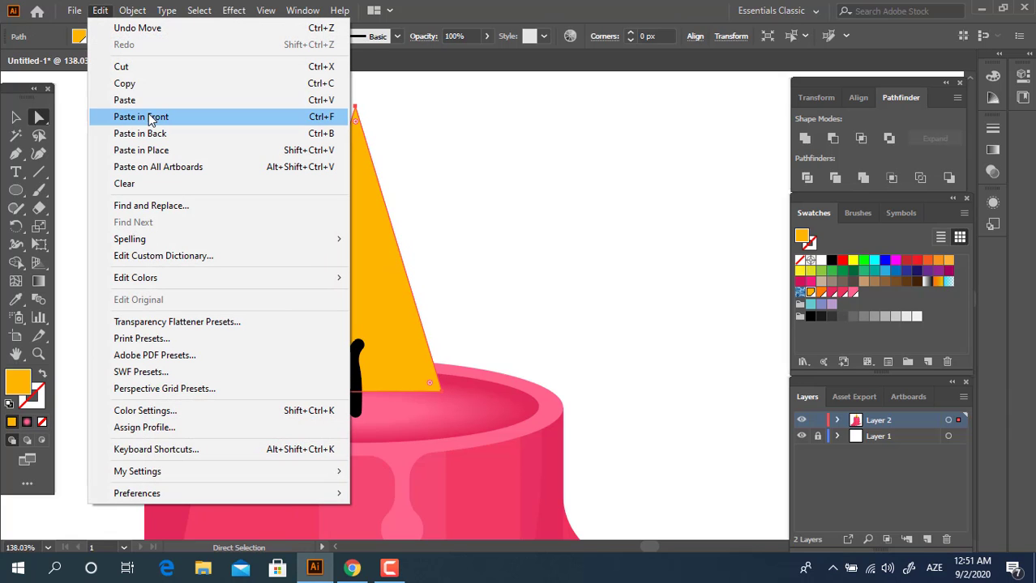
click(101, 12)
click(101, 11)
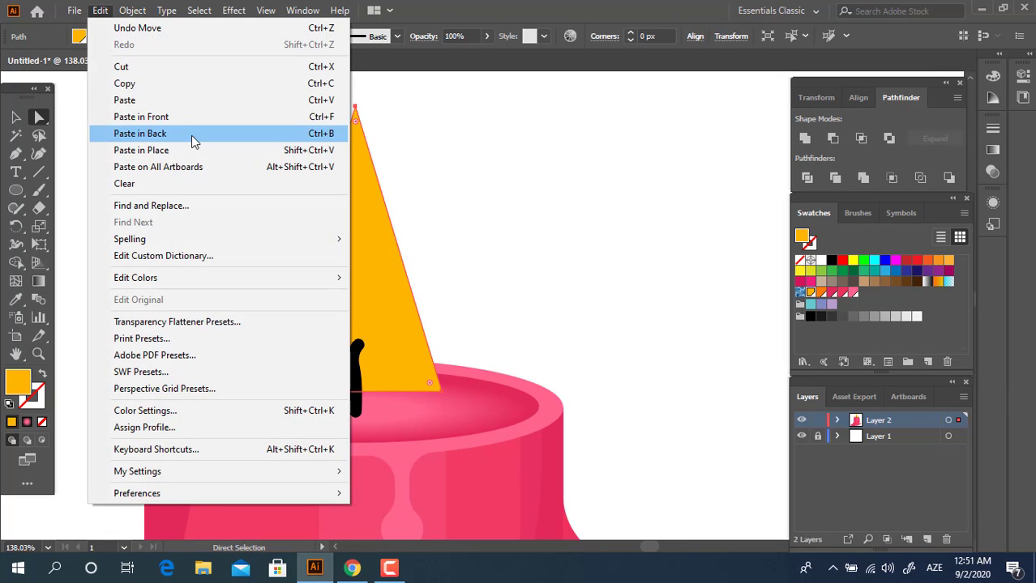
click(192, 116)
click(16, 119)
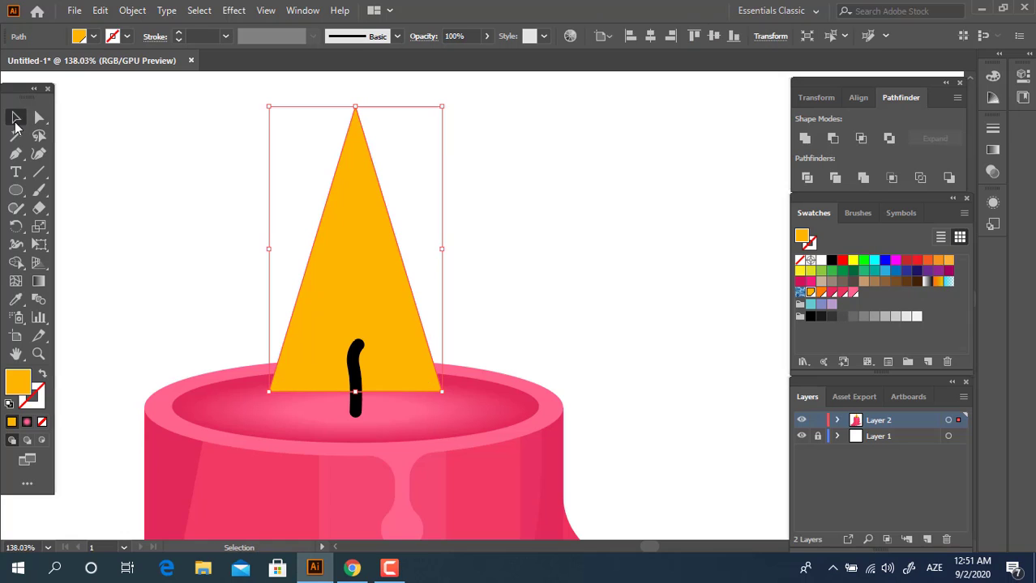
drag(442, 107, 412, 154)
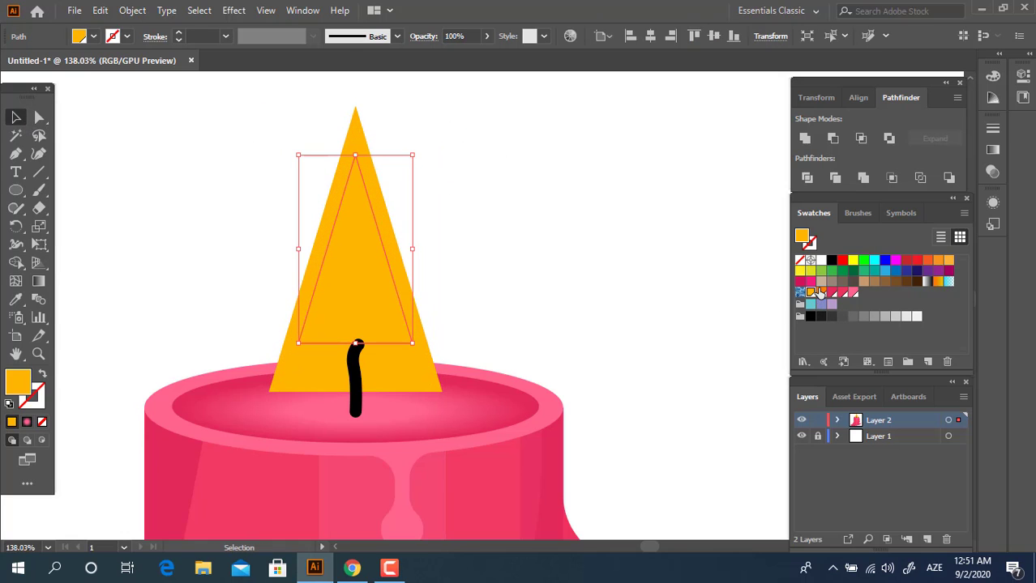
click(821, 293)
click(523, 198)
mouse_move(362, 313)
mouse_down()
mouse_move(364, 350)
mouse_move(377, 351)
mouse_up()
click(510, 243)
Make an even smaller copy of the orange triangle, centred inside it.
click(353, 307)
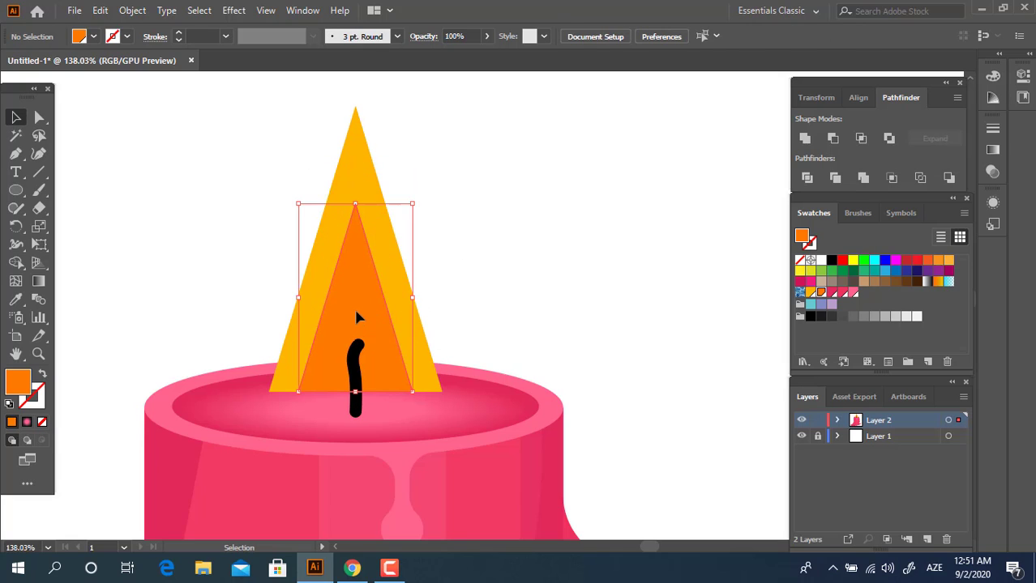
shift+click(328, 194)
click(422, 209)
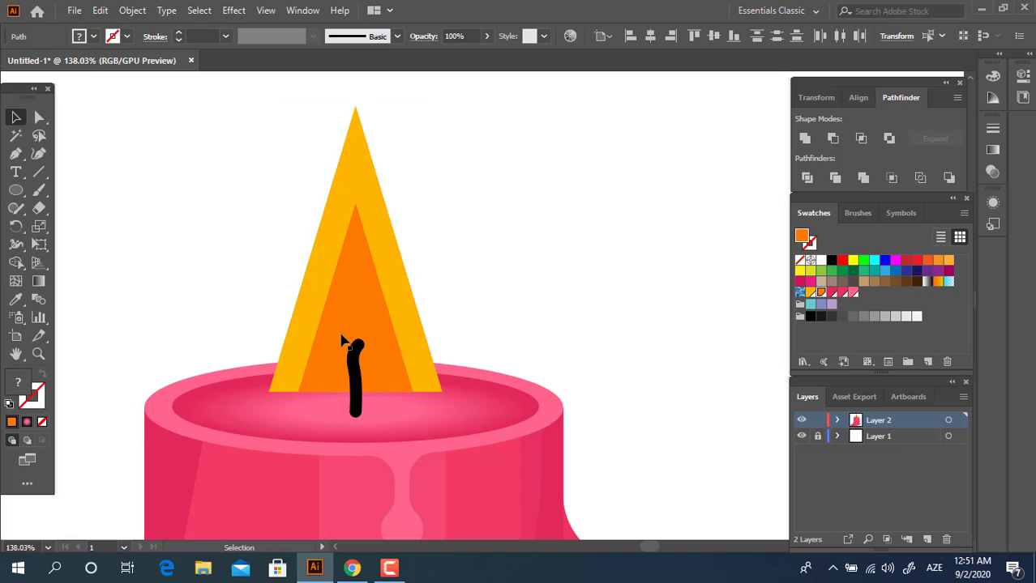
click(359, 296)
key(a)
key(v)
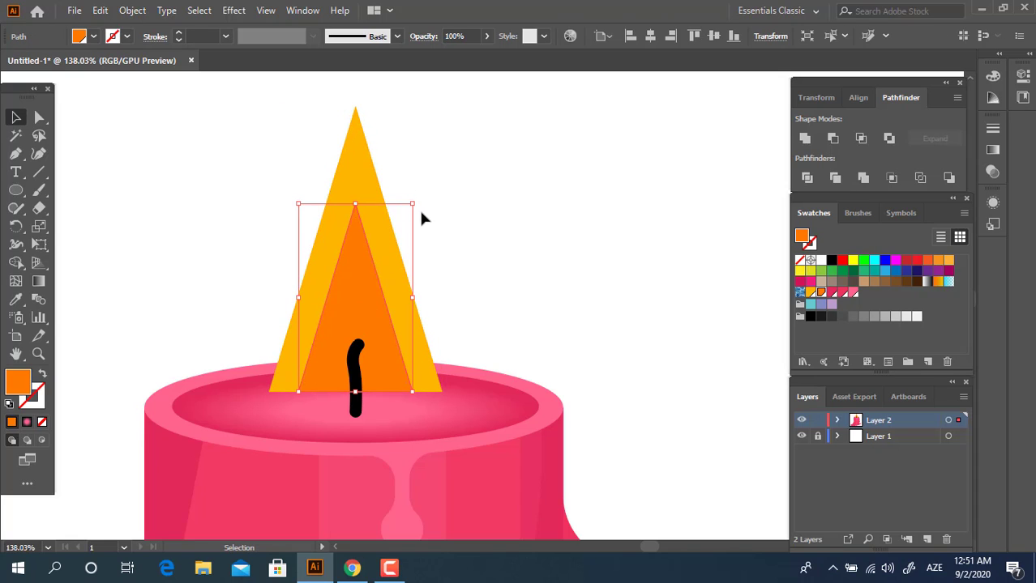
drag(414, 205, 375, 265)
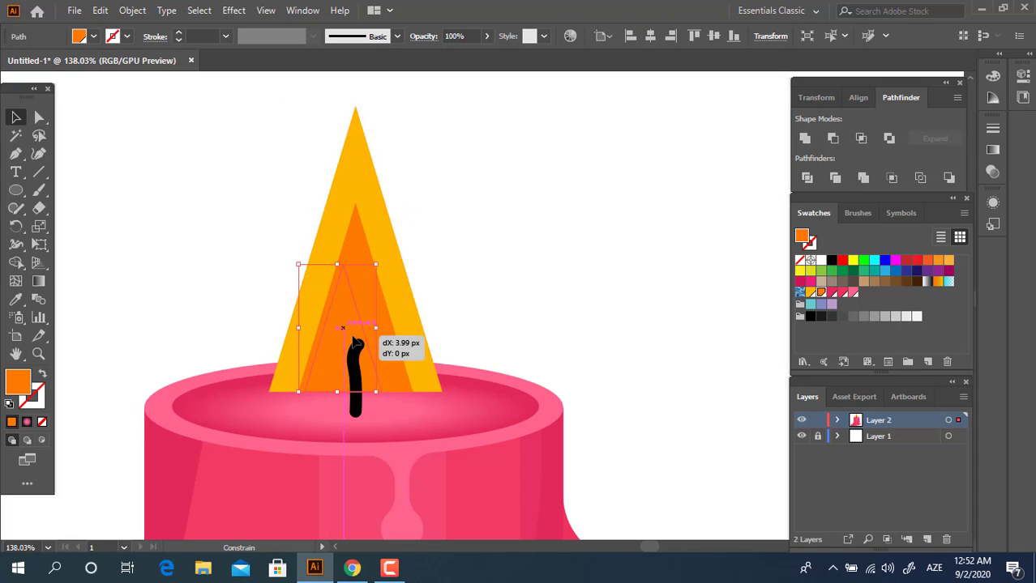
drag(349, 341, 370, 347)
shift+click(356, 377)
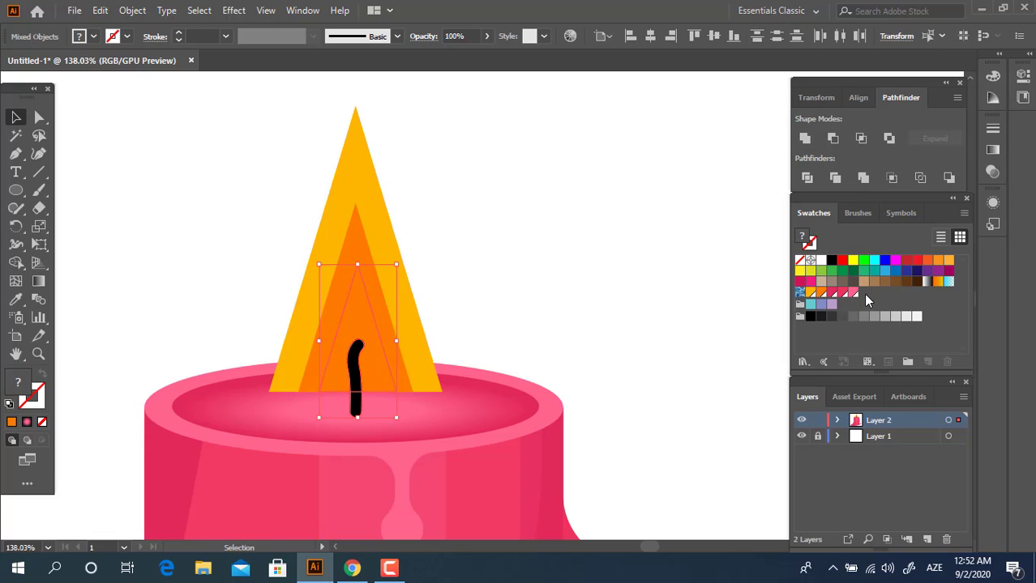
Fill the smallest inner triangle with red, leaving the wick black.
click(916, 264)
click(620, 277)
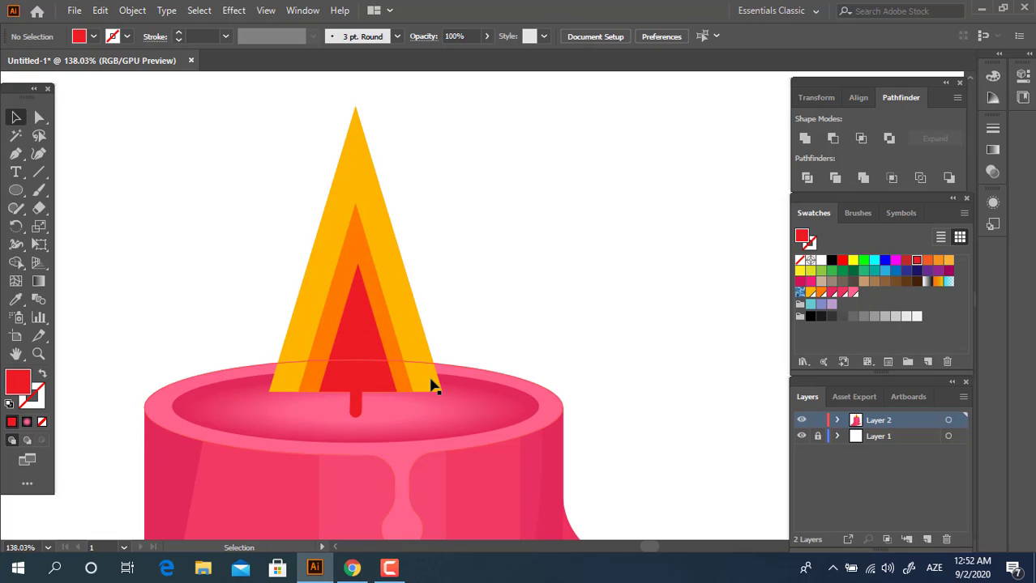
key(ctrl+z)
click(363, 321)
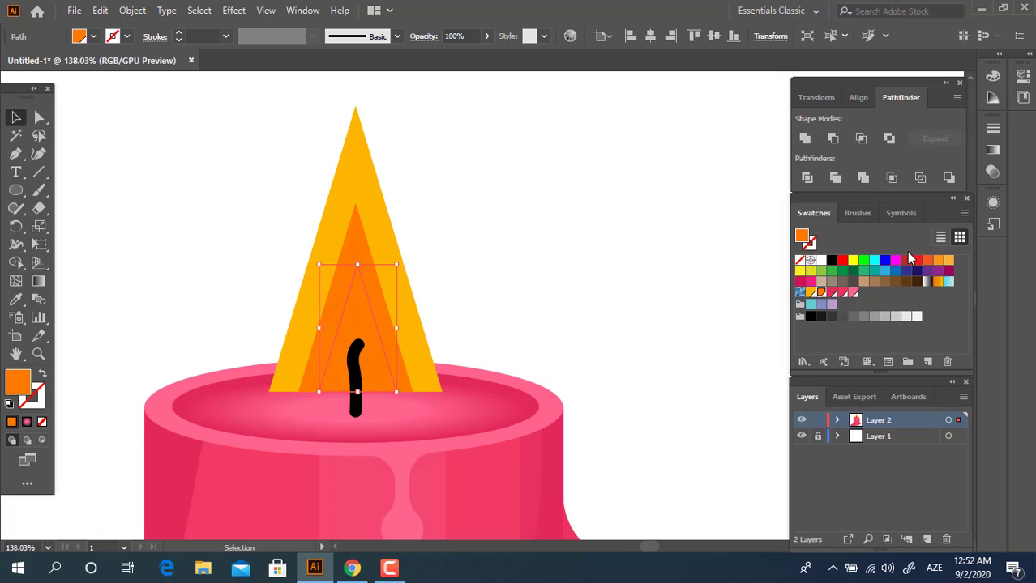
click(916, 259)
click(495, 278)
scroll(589, 418, up, 3)
scroll(312, 363, up, 3)
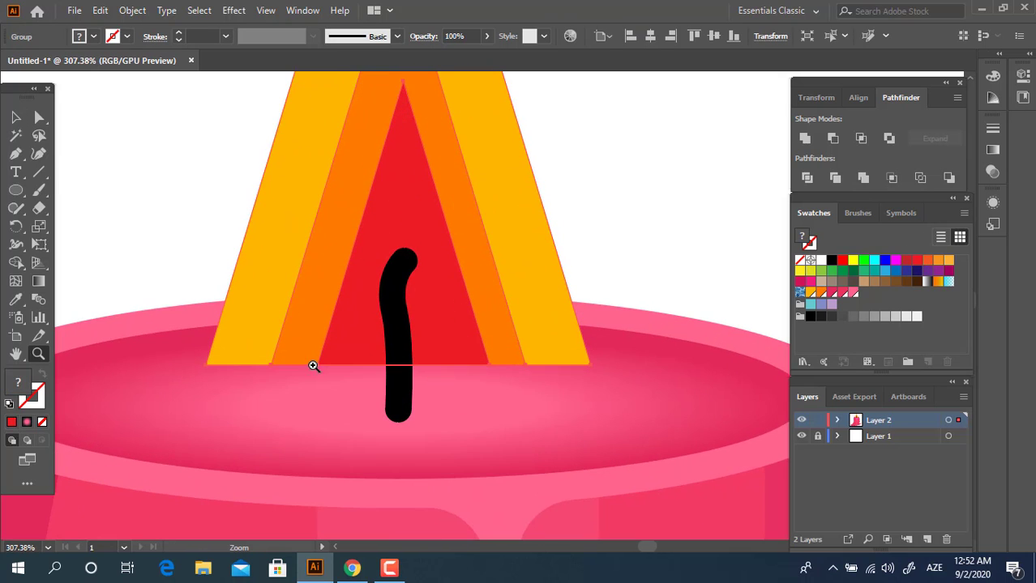
Round the outer yellow triangle's corners into a teardrop flame outline.
key(a)
click(573, 405)
click(591, 366)
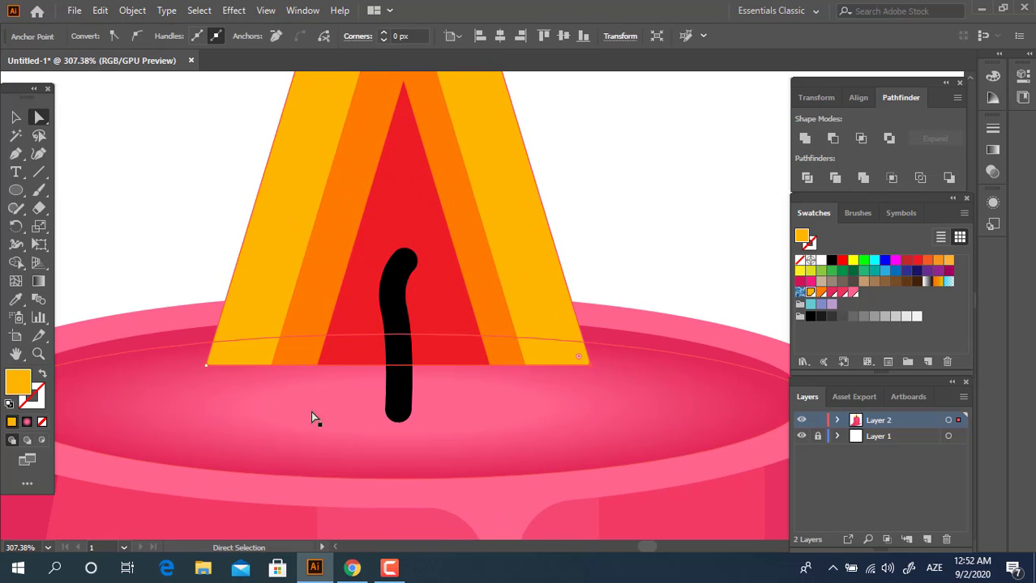
click(208, 366)
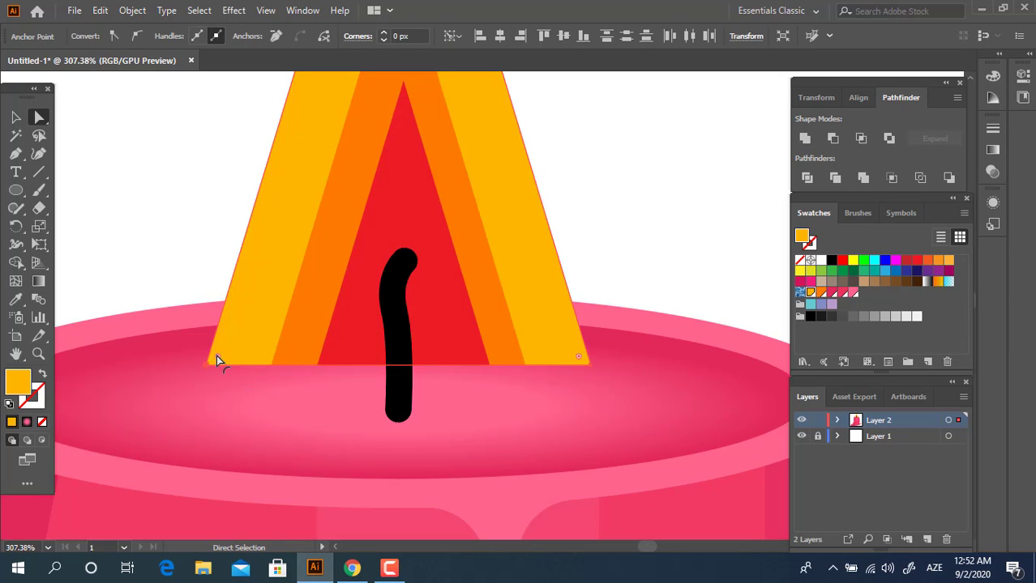
drag(216, 362, 463, 144)
scroll(335, 273, down, 5)
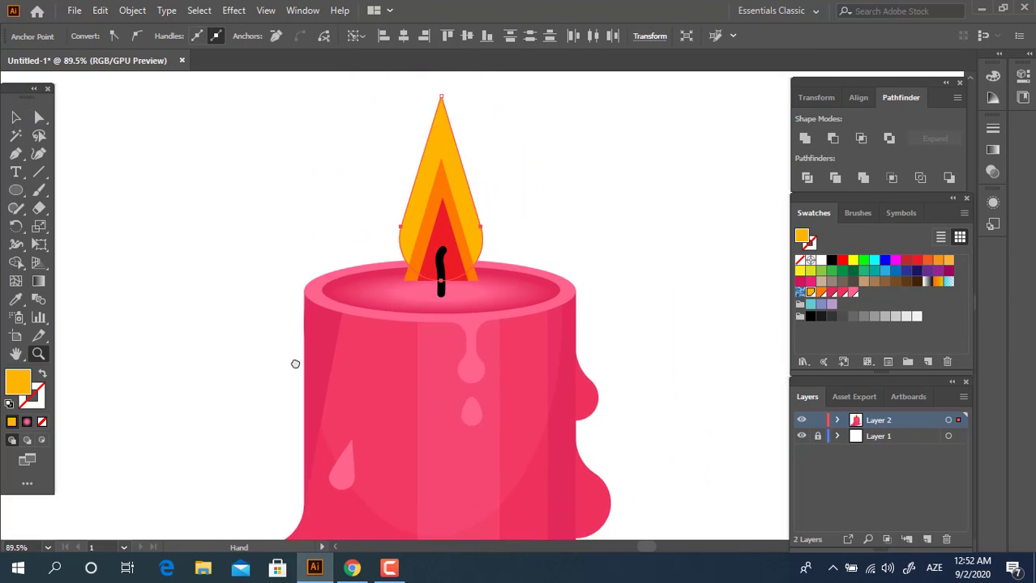
scroll(384, 411, up, 4)
scroll(383, 411, up, 1)
Paste a front copy of the rounded flame and clip the orange and red layers inside it.
key(v)
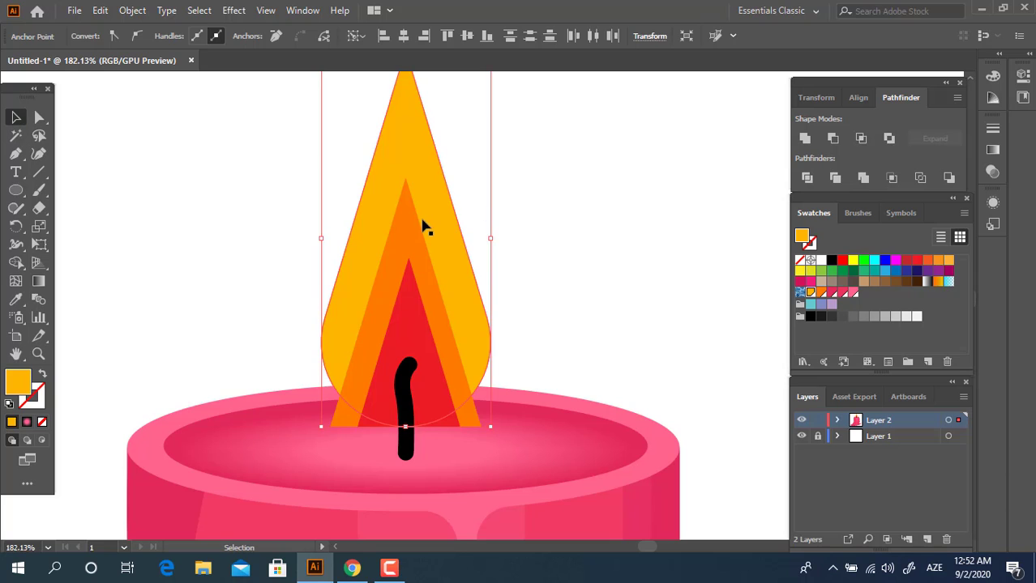
click(423, 227)
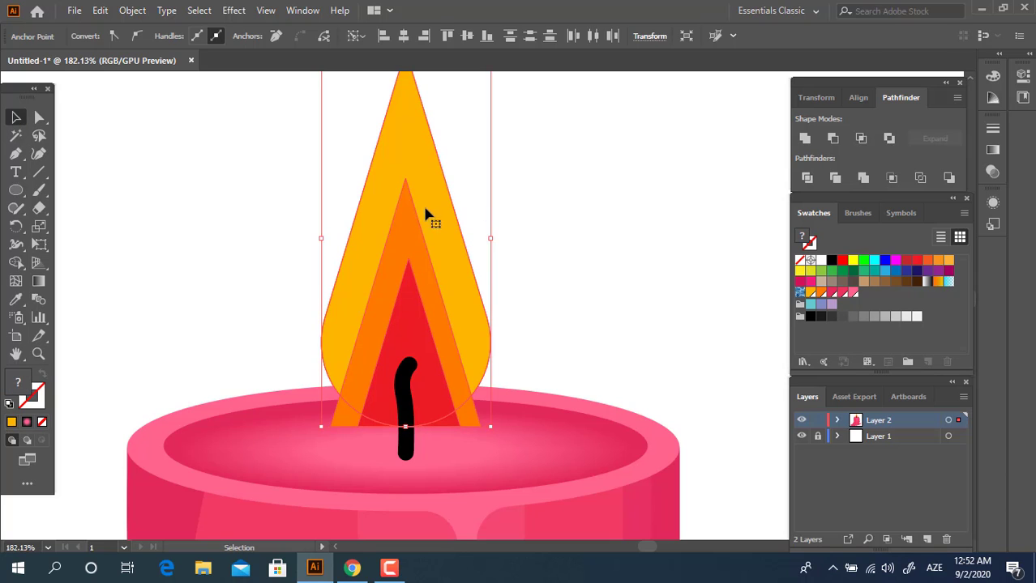
click(101, 10)
click(162, 84)
click(101, 10)
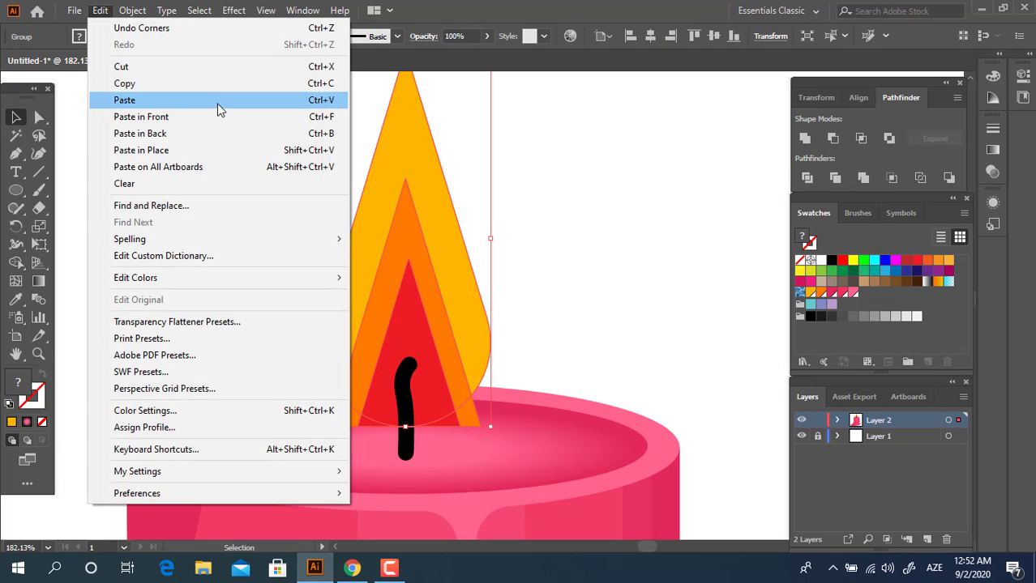
click(219, 117)
right_click(426, 175)
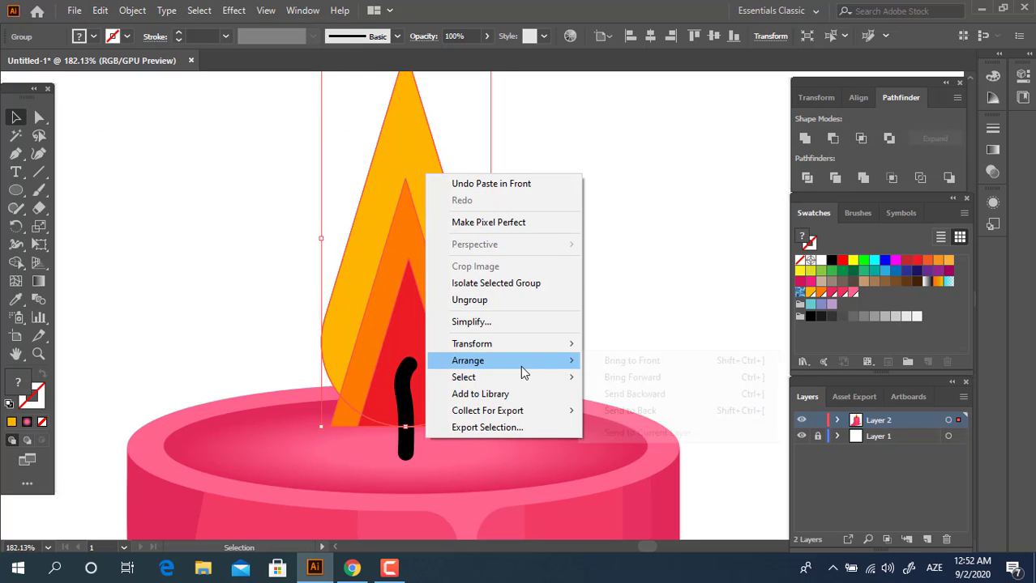
click(699, 361)
ctrl+click(467, 274)
key(ctrl+shift+bracketright)
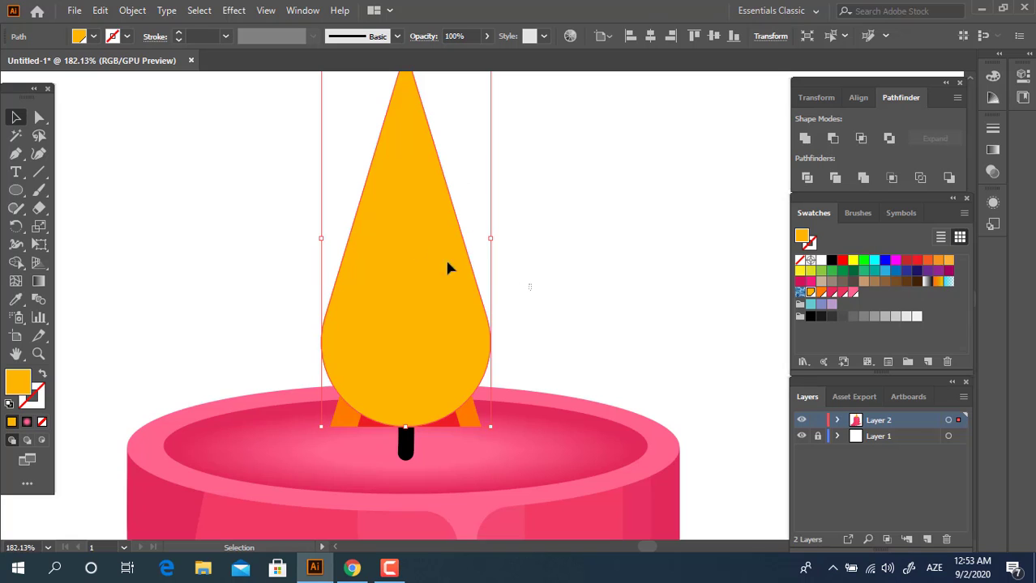
key(ctrl+a)
key(ctrl+z)
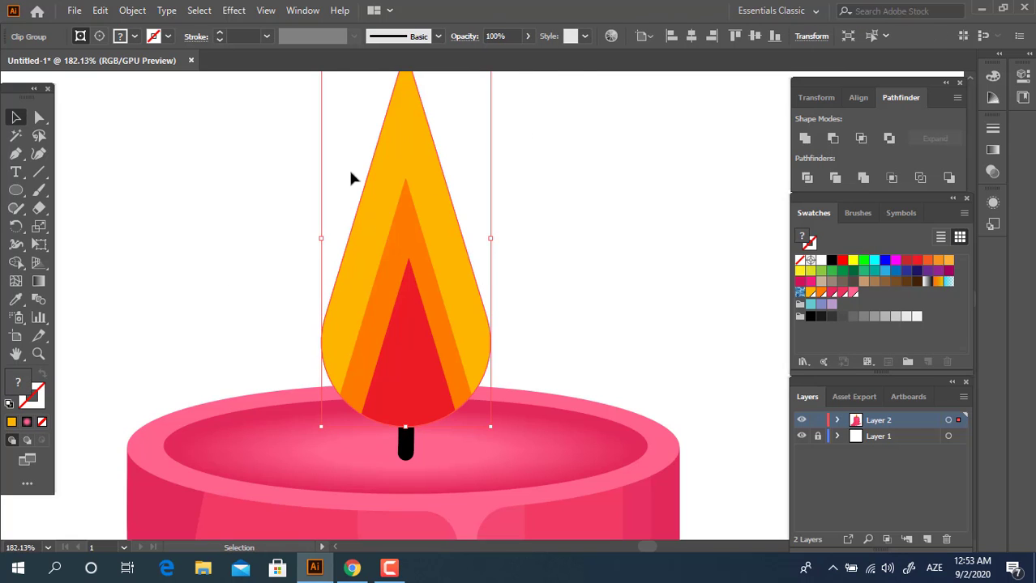
click(552, 268)
Send the flame group behind the black wick.
click(377, 363)
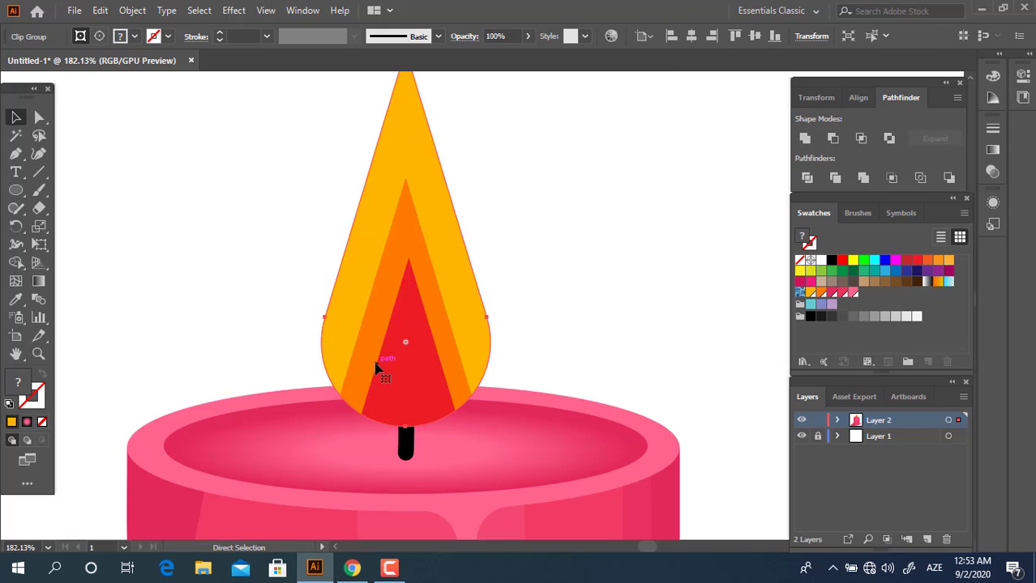
key(ctrl+shift+bracketleft)
scroll(335, 305, down, 2)
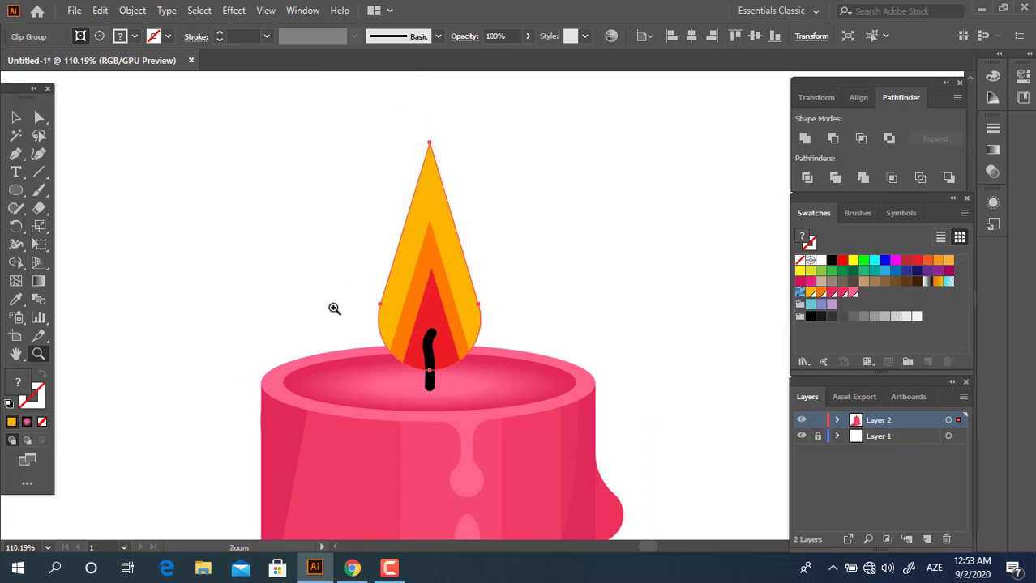
scroll(319, 340, down, 1)
scroll(386, 435, down, 3)
scroll(478, 347, up, 1)
scroll(478, 347, up, 3)
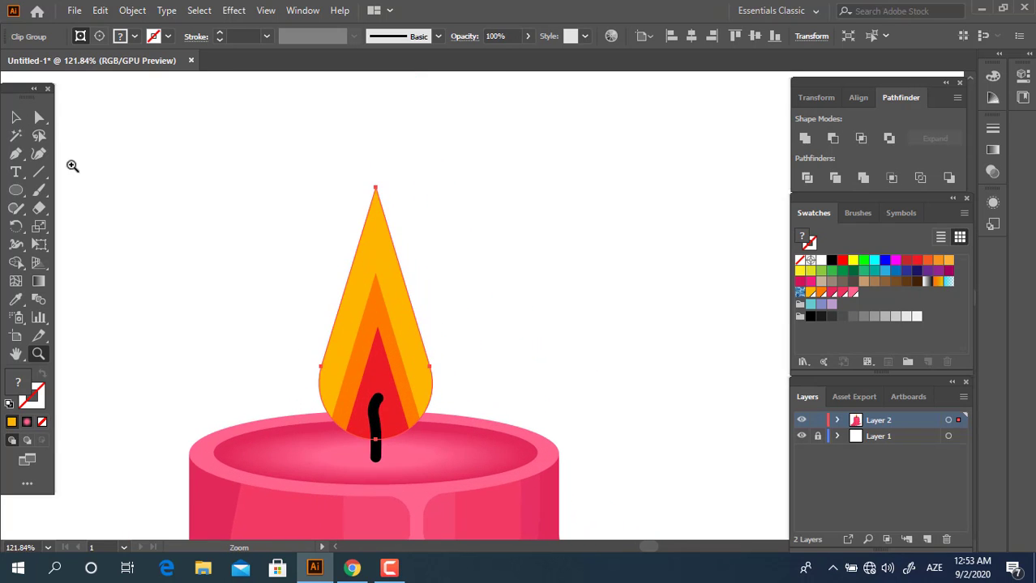
Apply a Flag warp with about 36% bend to the flame, then expand its appearance.
click(16, 117)
click(234, 10)
mouse_move(252, 207)
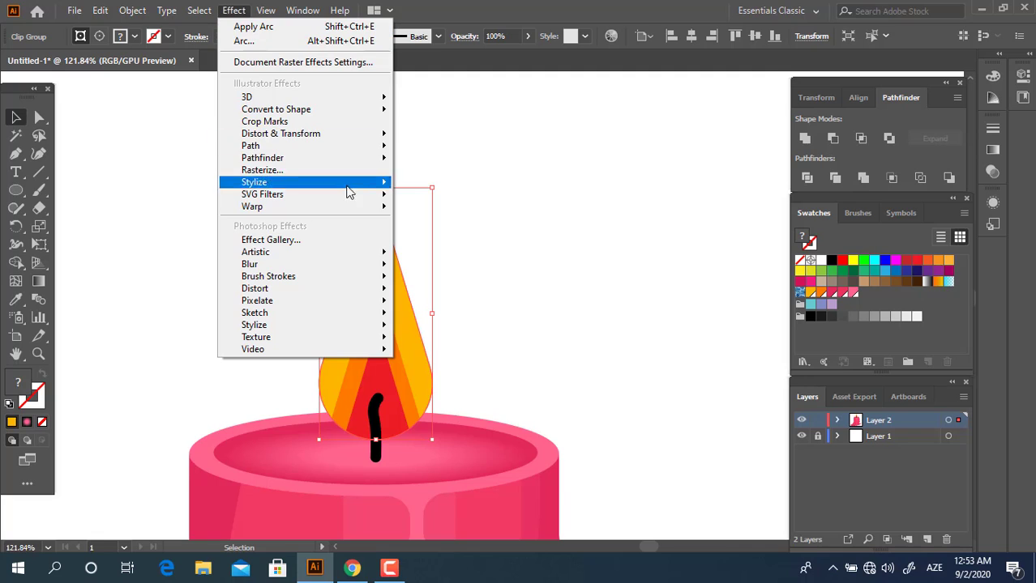
click(427, 210)
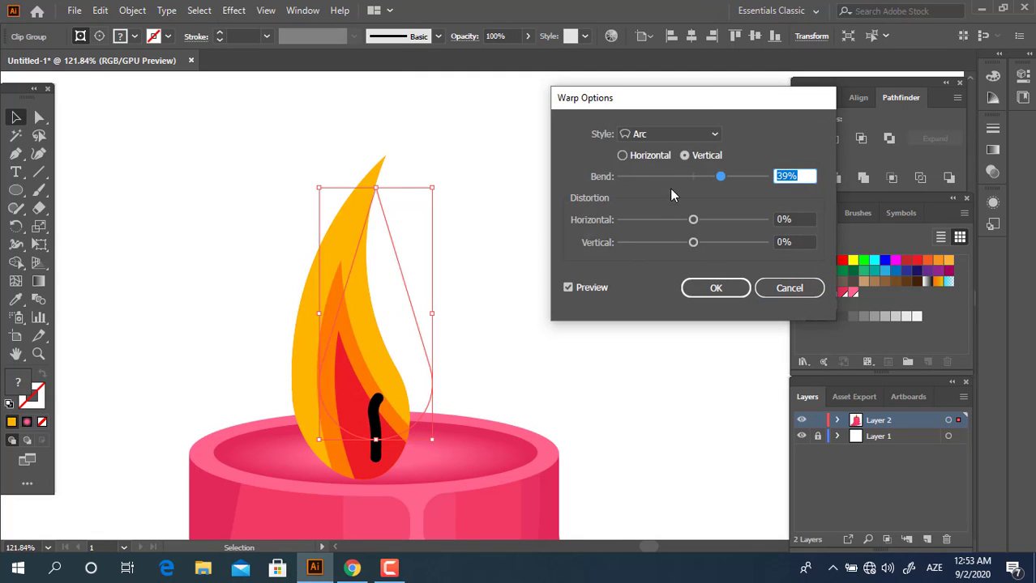
click(667, 135)
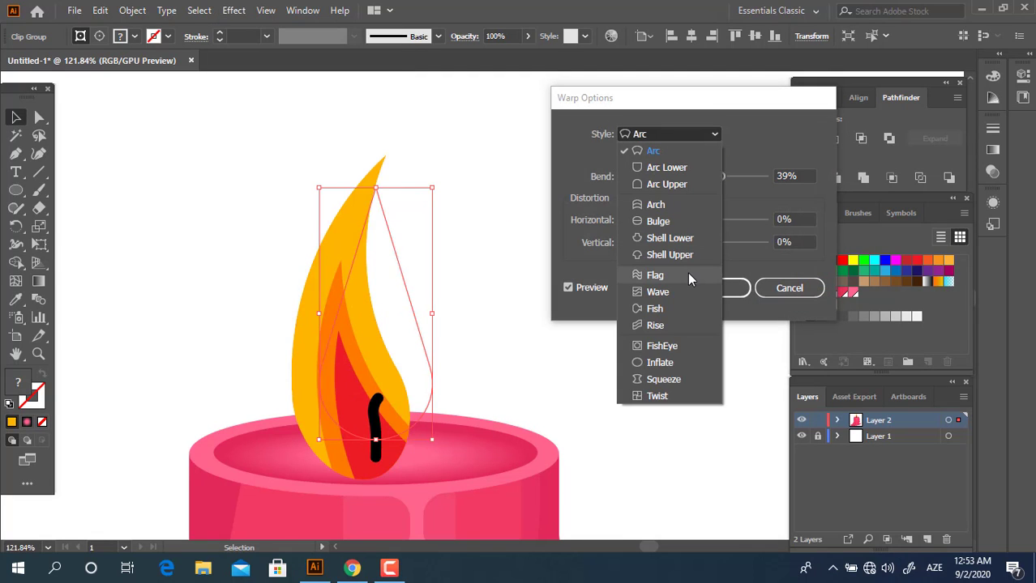
click(687, 276)
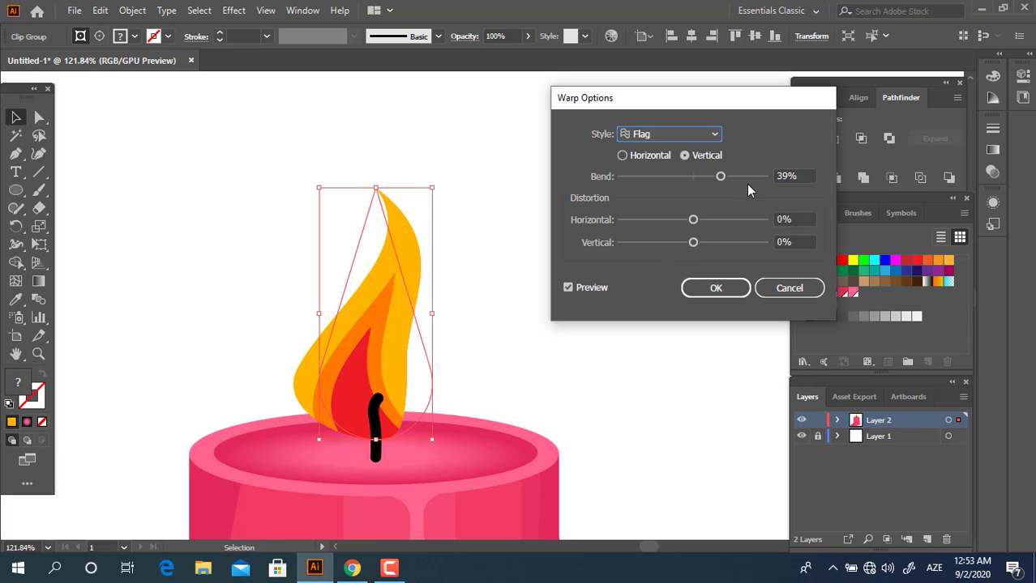
drag(721, 176, 717, 179)
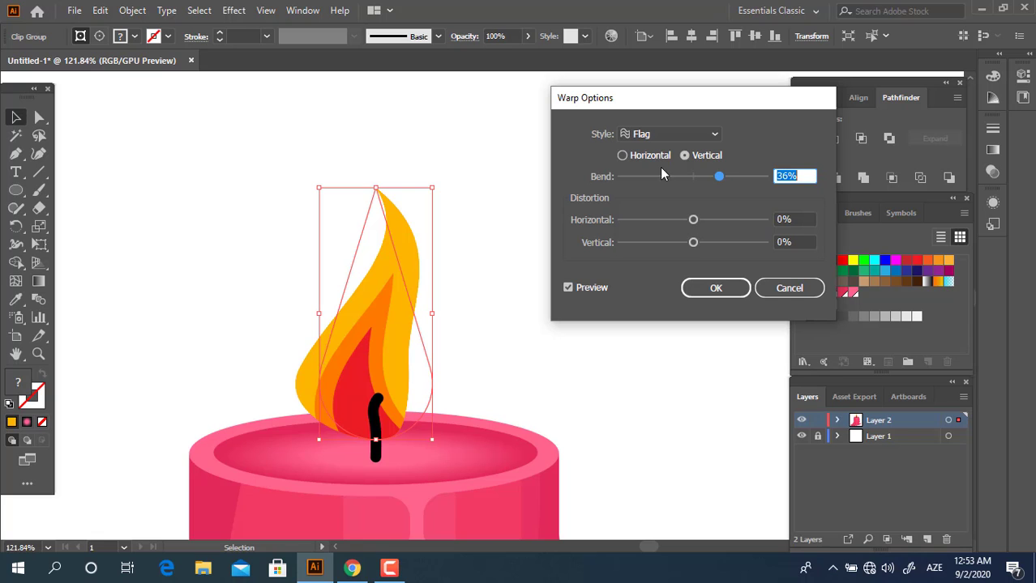
click(726, 288)
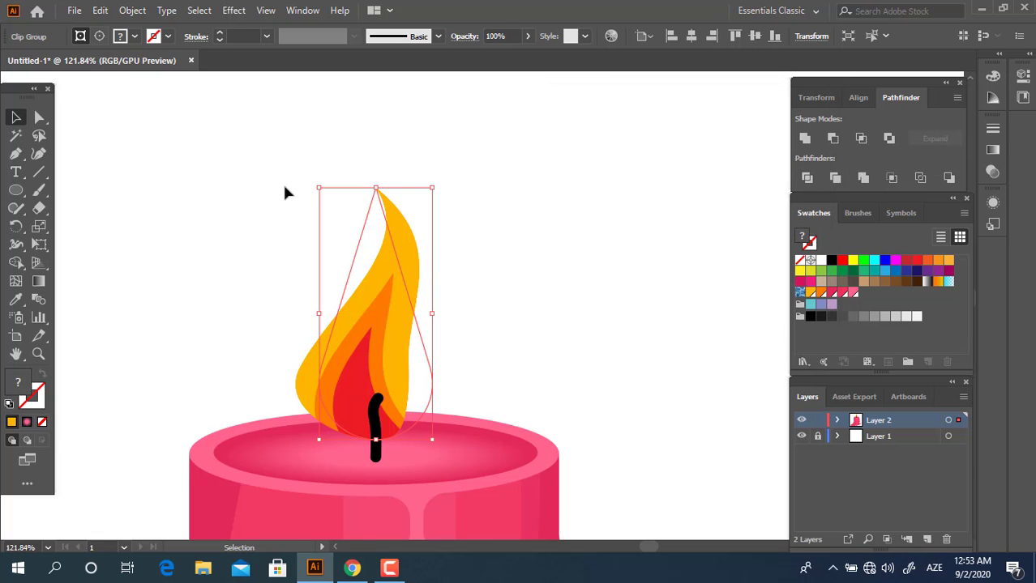
click(132, 11)
click(219, 201)
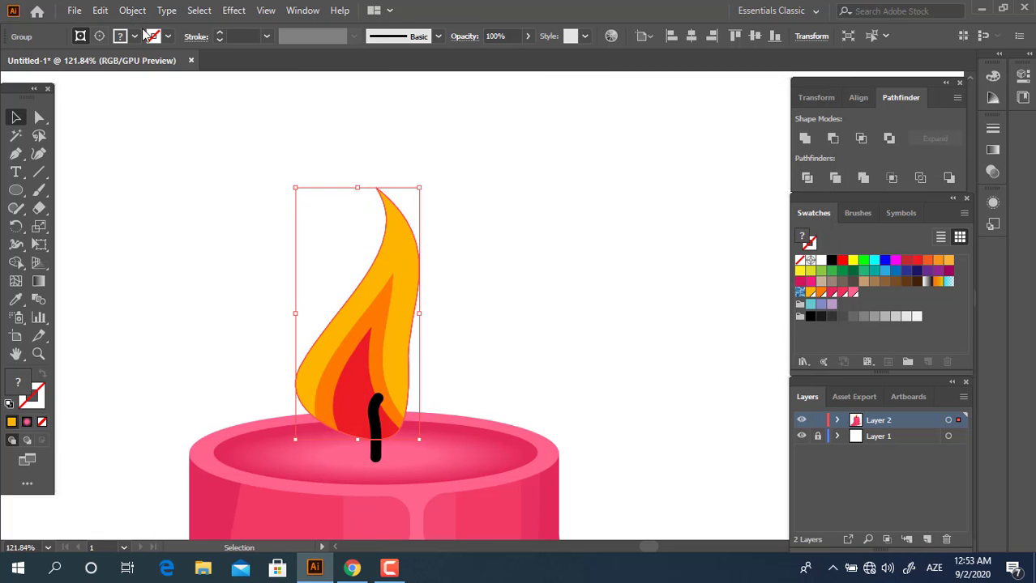
click(132, 10)
click(196, 184)
Nudge the flame slightly to the right over the wick.
click(557, 297)
drag(377, 317, 387, 317)
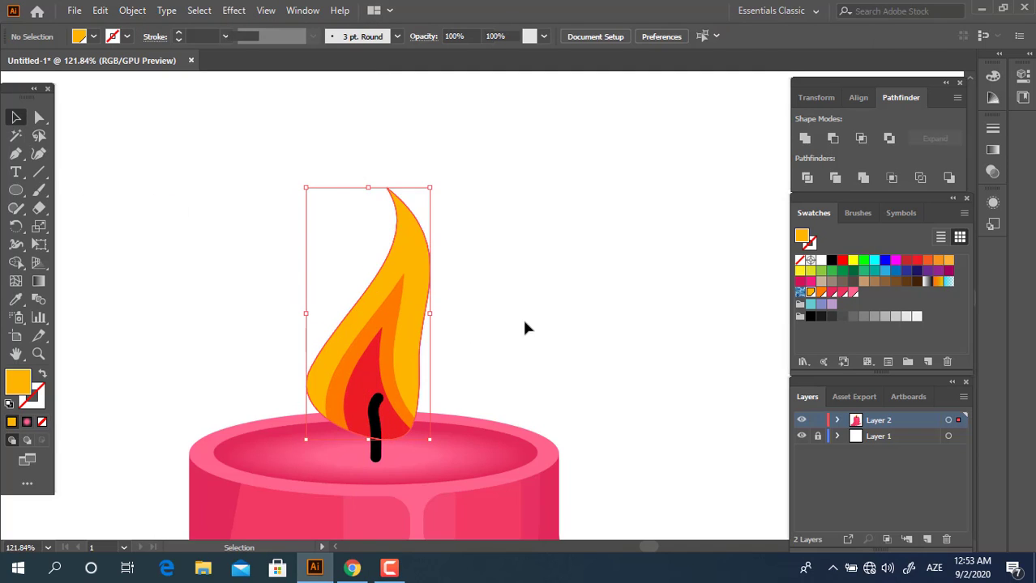
click(528, 308)
key(z)
scroll(238, 338, down, 5)
scroll(575, 347, down, 2)
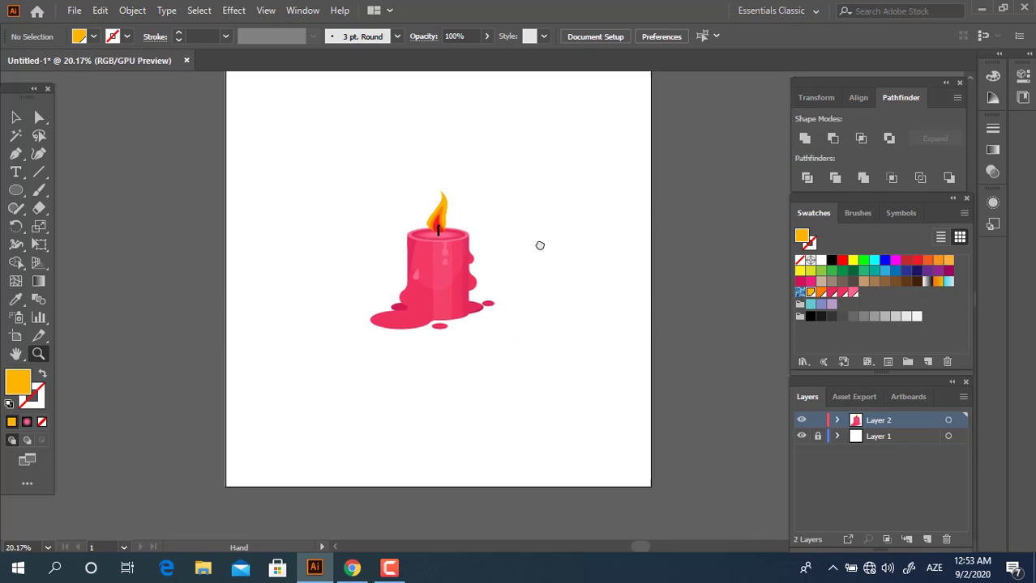
Select only the small highlight ellipse on the wax puddle for a light pink fill.
click(15, 120)
scroll(444, 335, up, 3)
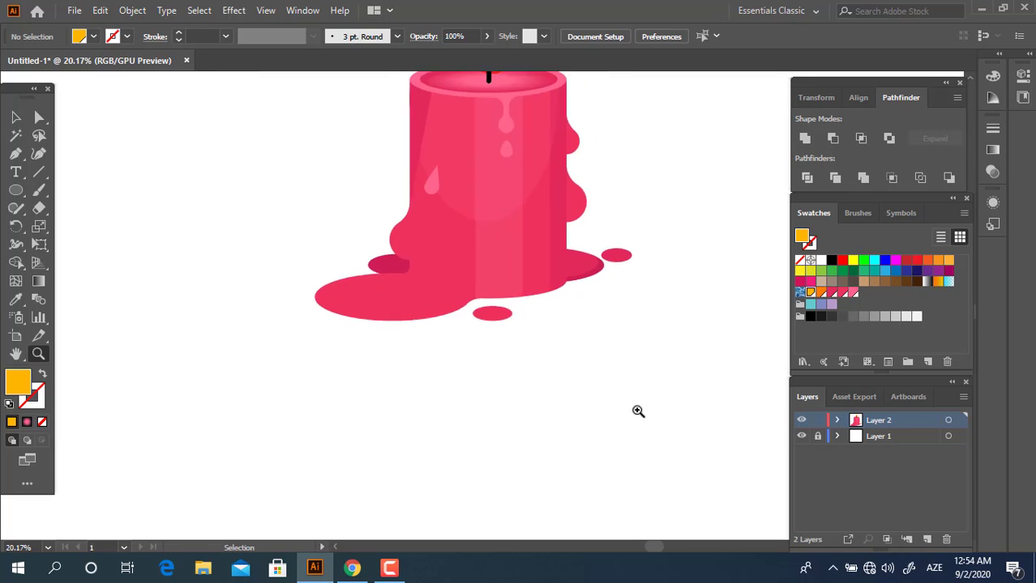
scroll(636, 412, up, 1)
click(369, 371)
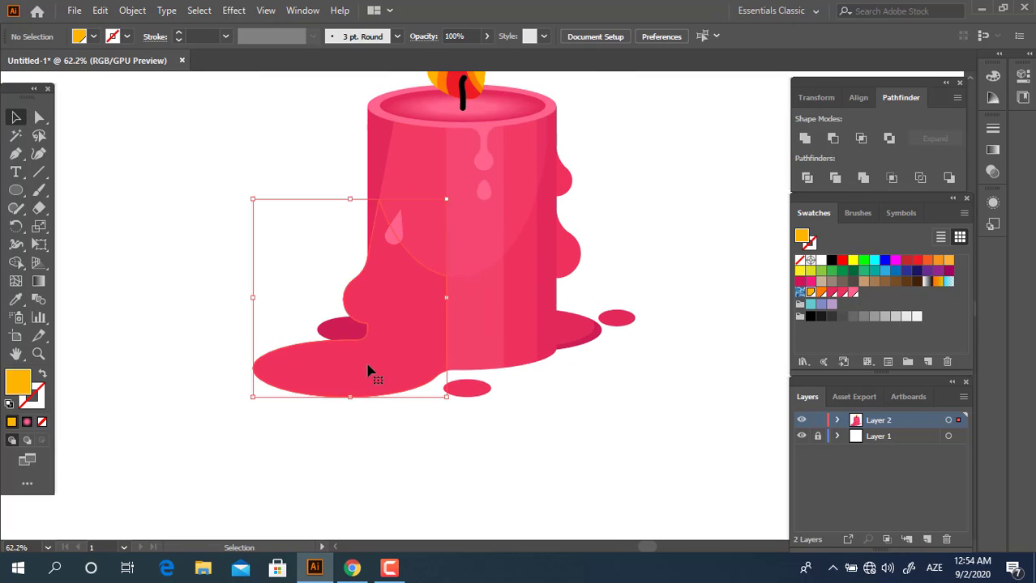
drag(296, 328, 346, 416)
shift+click(330, 326)
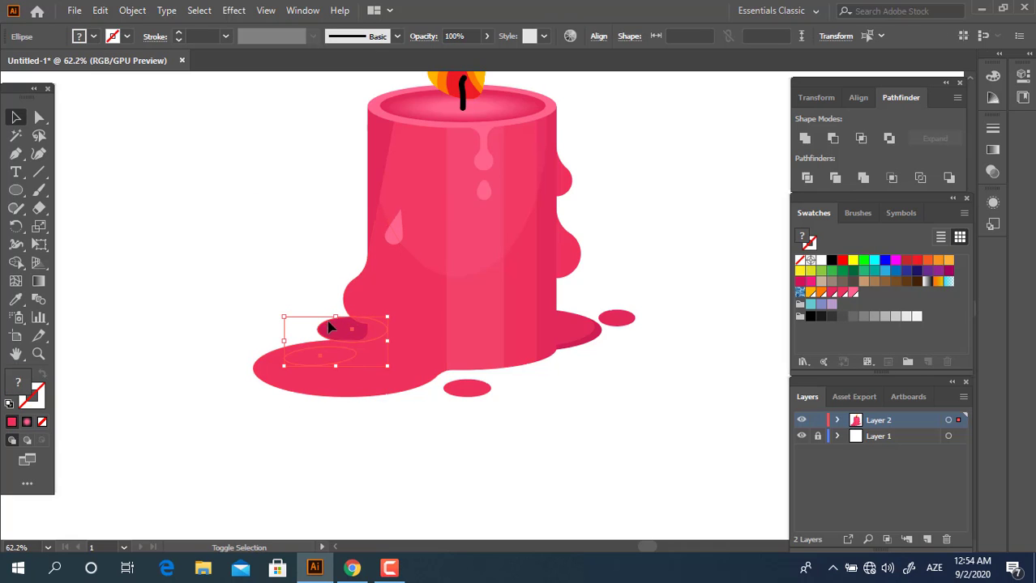
shift+click(332, 332)
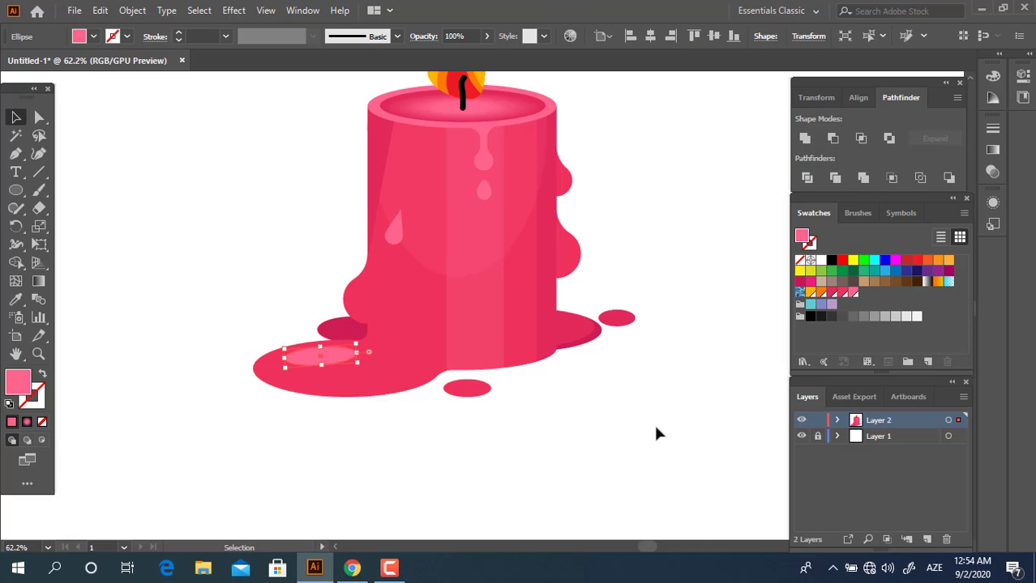
drag(655, 427, 693, 418)
drag(635, 450, 478, 444)
mouse_move(404, 436)
mouse_down()
mouse_move(303, 370)
mouse_move(335, 366)
mouse_move(371, 426)
mouse_up()
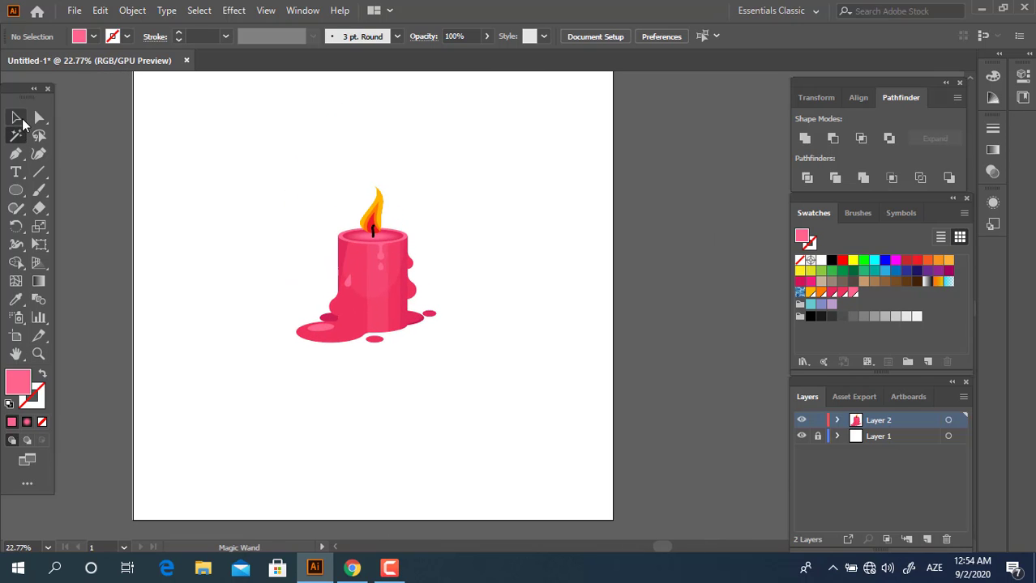
Select all the candle parts and group them into a single object.
key(v)
click(324, 325)
right_click(350, 251)
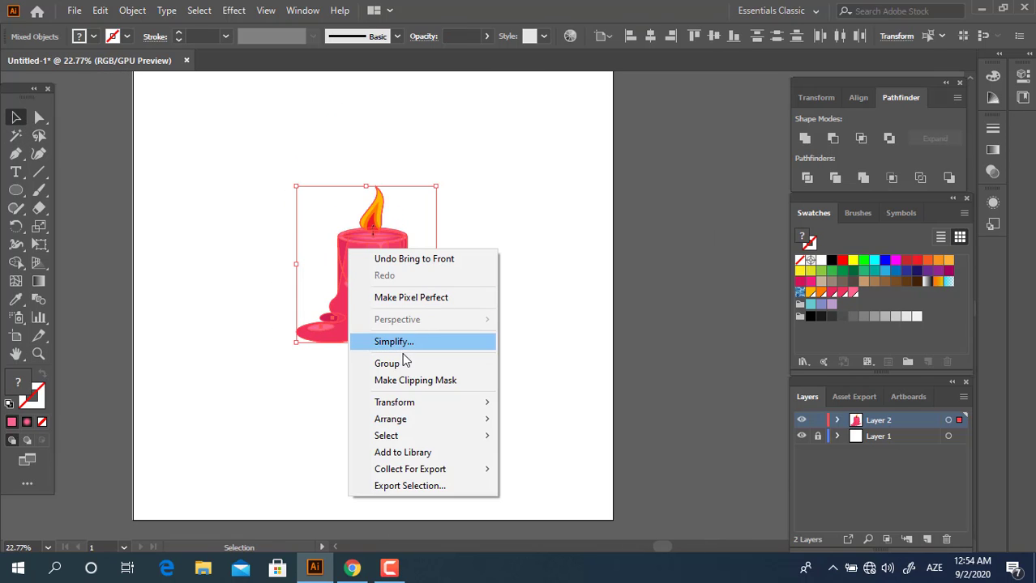
click(404, 363)
click(409, 361)
Scale the grouped candle up from its centre, then deselect it.
right_click(416, 329)
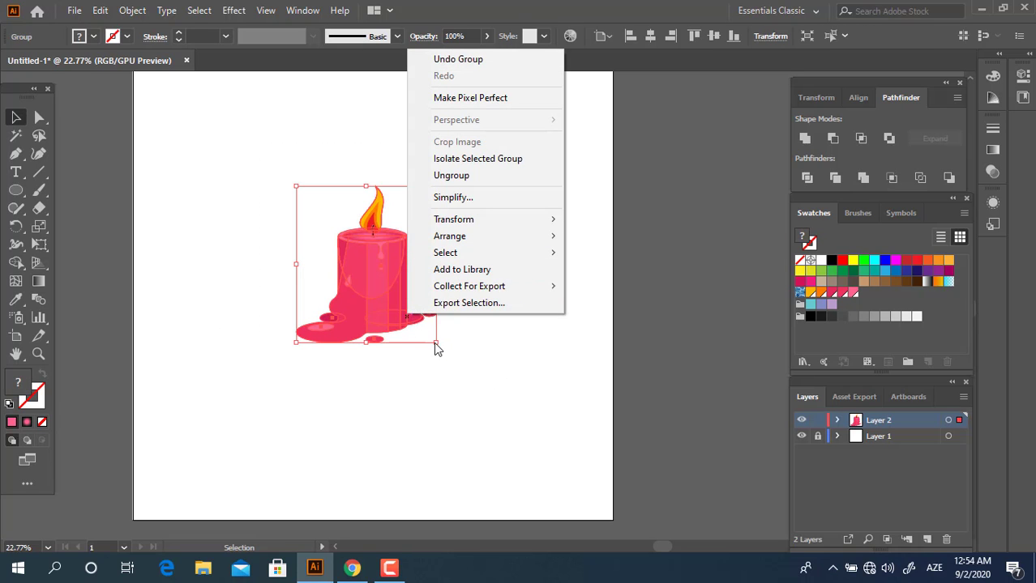
click(434, 342)
drag(436, 342, 543, 423)
drag(586, 359, 615, 403)
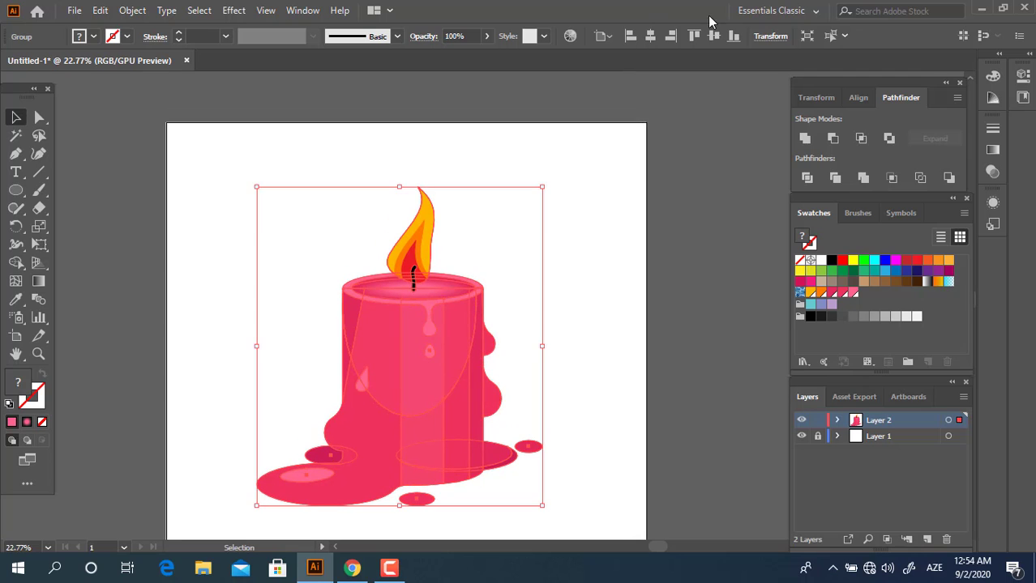
key(z)
drag(508, 307, 522, 236)
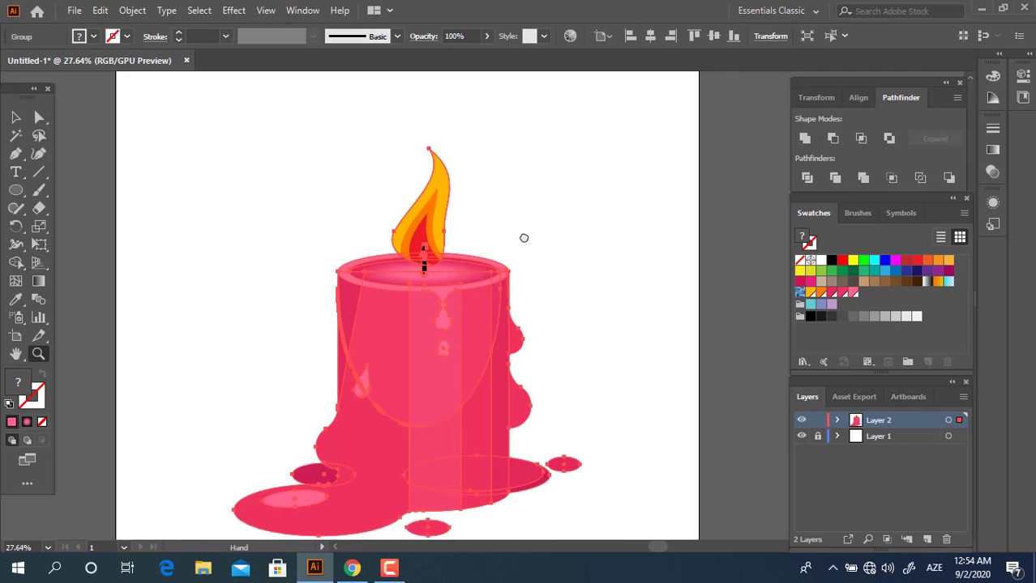
key(v)
click(270, 248)
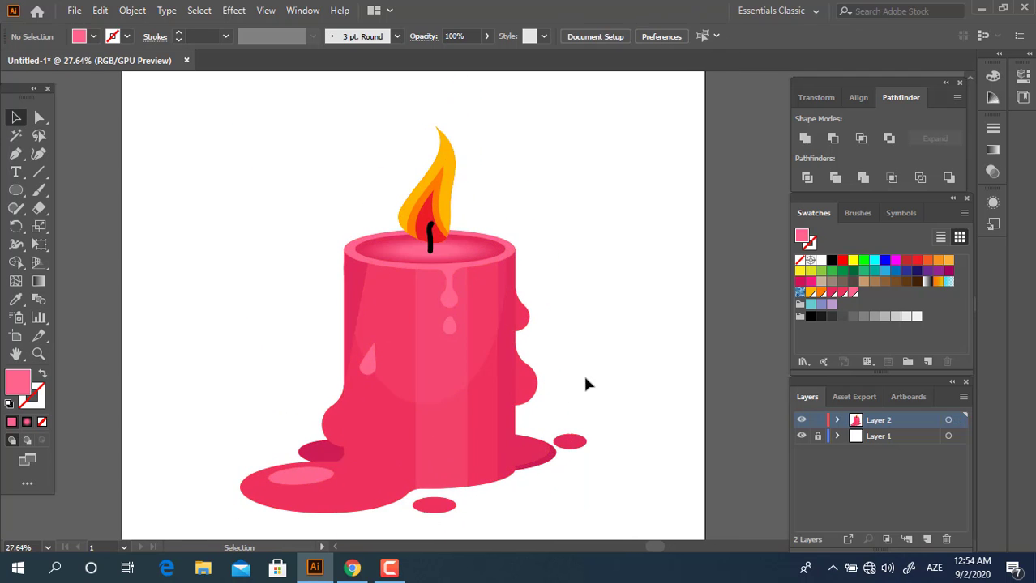
drag(585, 380, 612, 341)
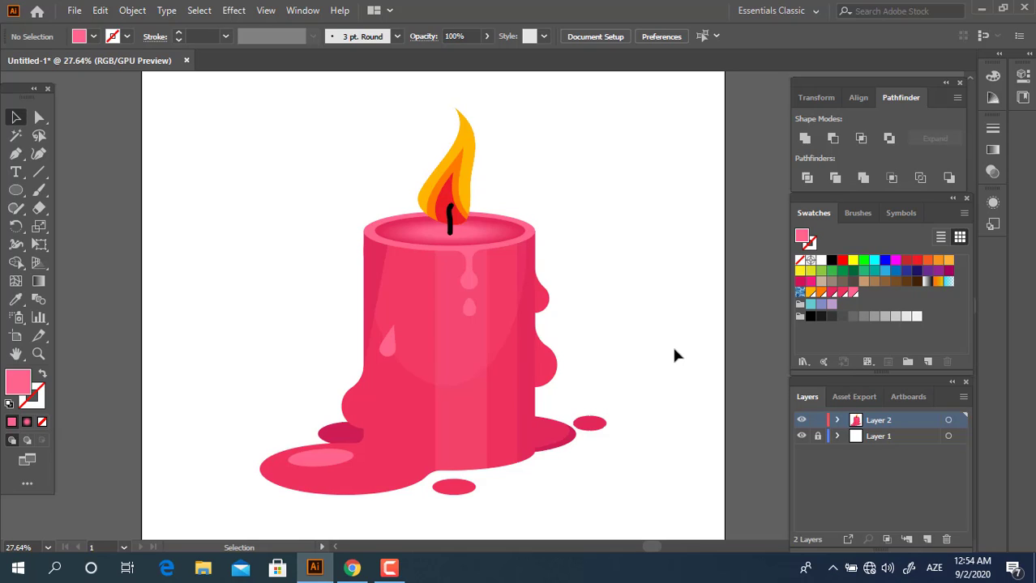